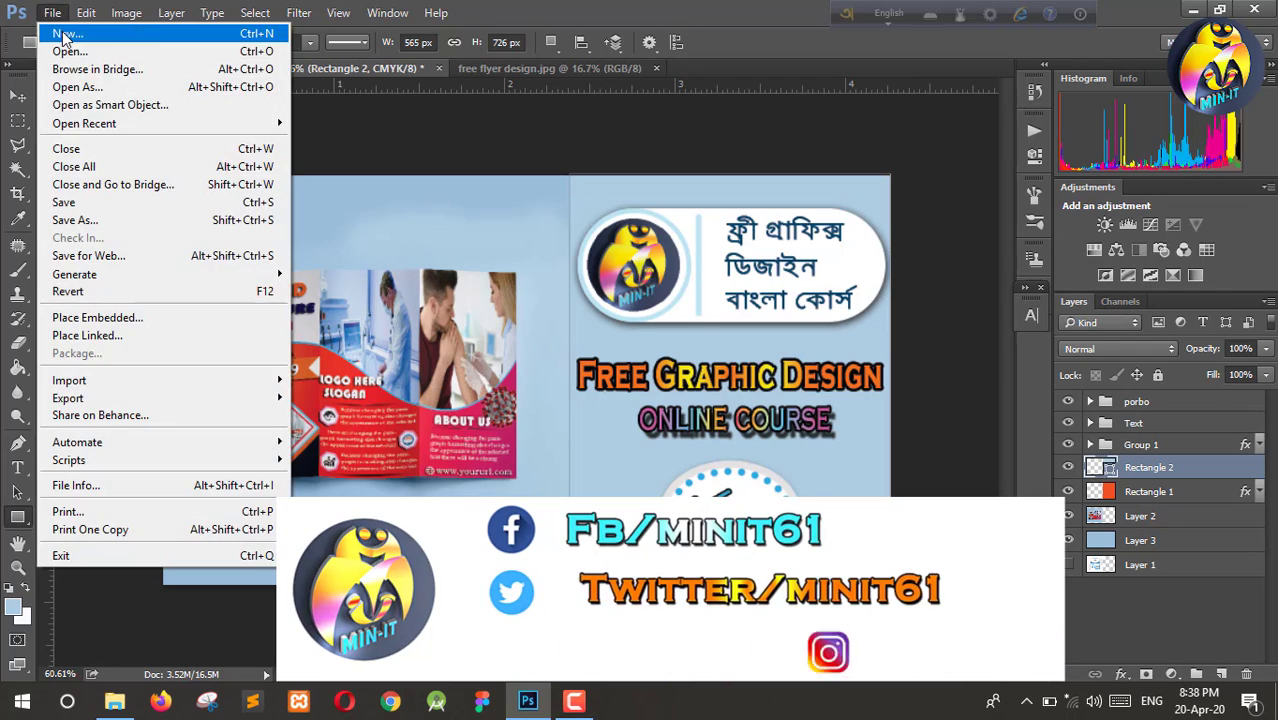
Step: Set up a new document named YouTube Thumbnail, 1280 pixels wide and 720 pixels high
{"action": "left_click", "coordinate": [45, 28]}
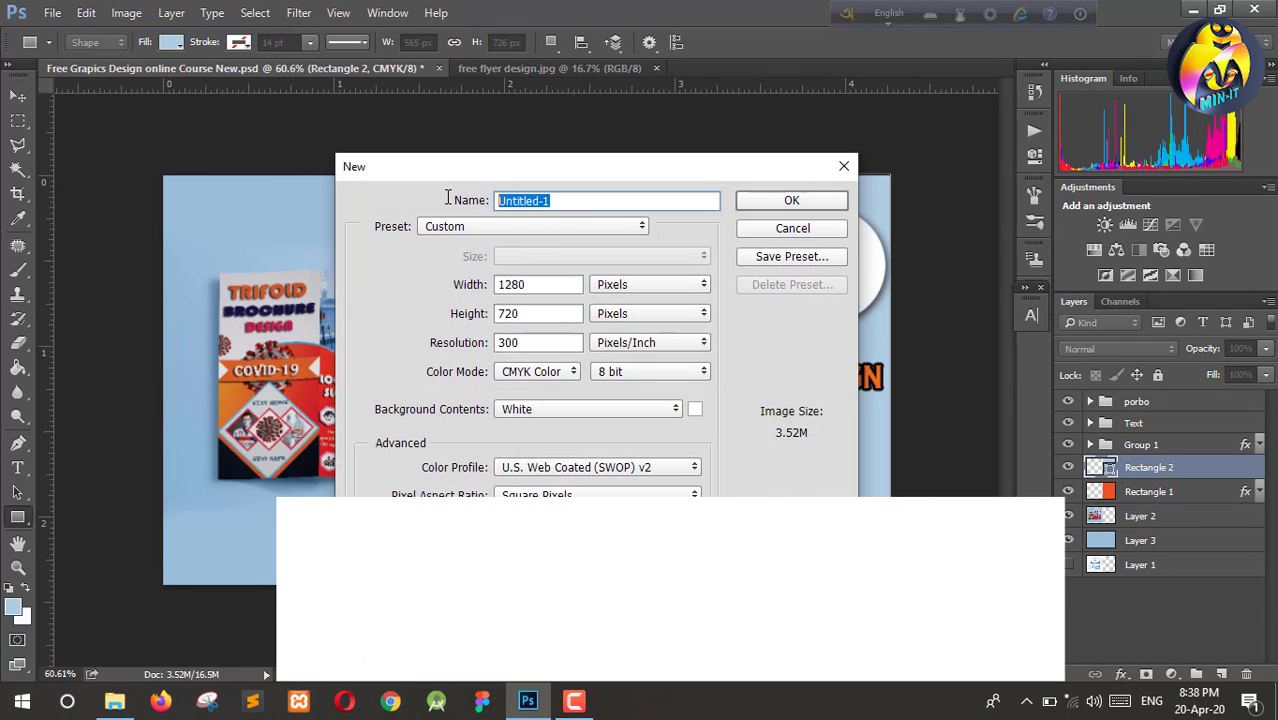
{"action": "type", "text": "YouTube Thumbnail"}
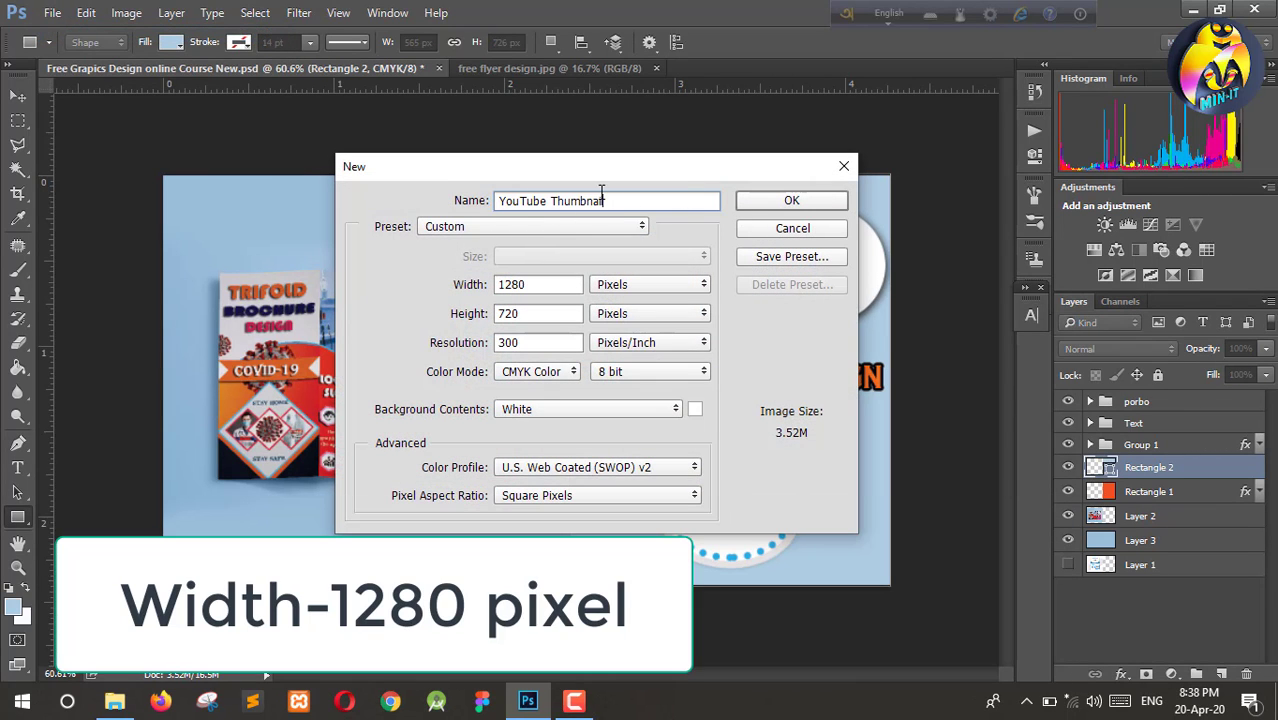
{"action": "left_click_drag", "start_coordinate": [532, 285], "coordinate": [462, 283]}
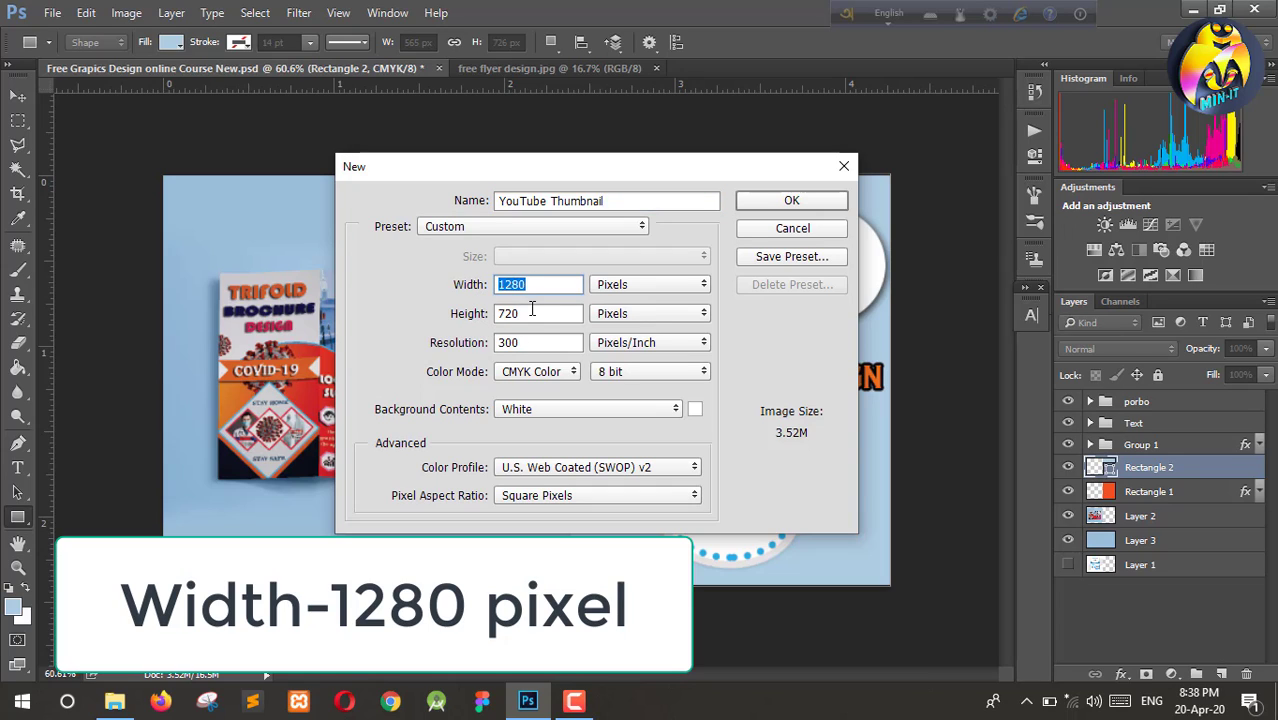
{"action": "left_click_drag", "start_coordinate": [532, 310], "coordinate": [453, 305]}
{"action": "left_click", "coordinate": [640, 285]}
{"action": "left_click", "coordinate": [638, 288]}
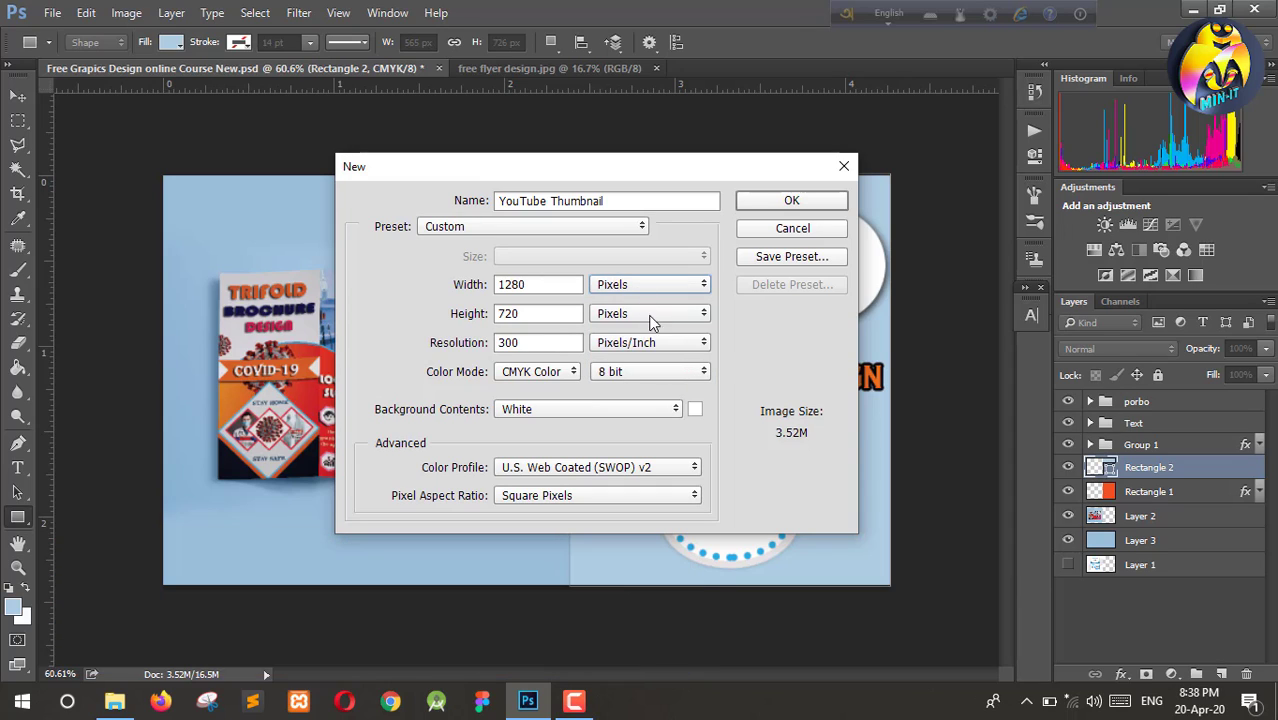
Step: Use a resolution of 300 pixels/inch and CMYK Color mode, and create the document
{"action": "left_click_drag", "start_coordinate": [548, 341], "coordinate": [476, 347]}
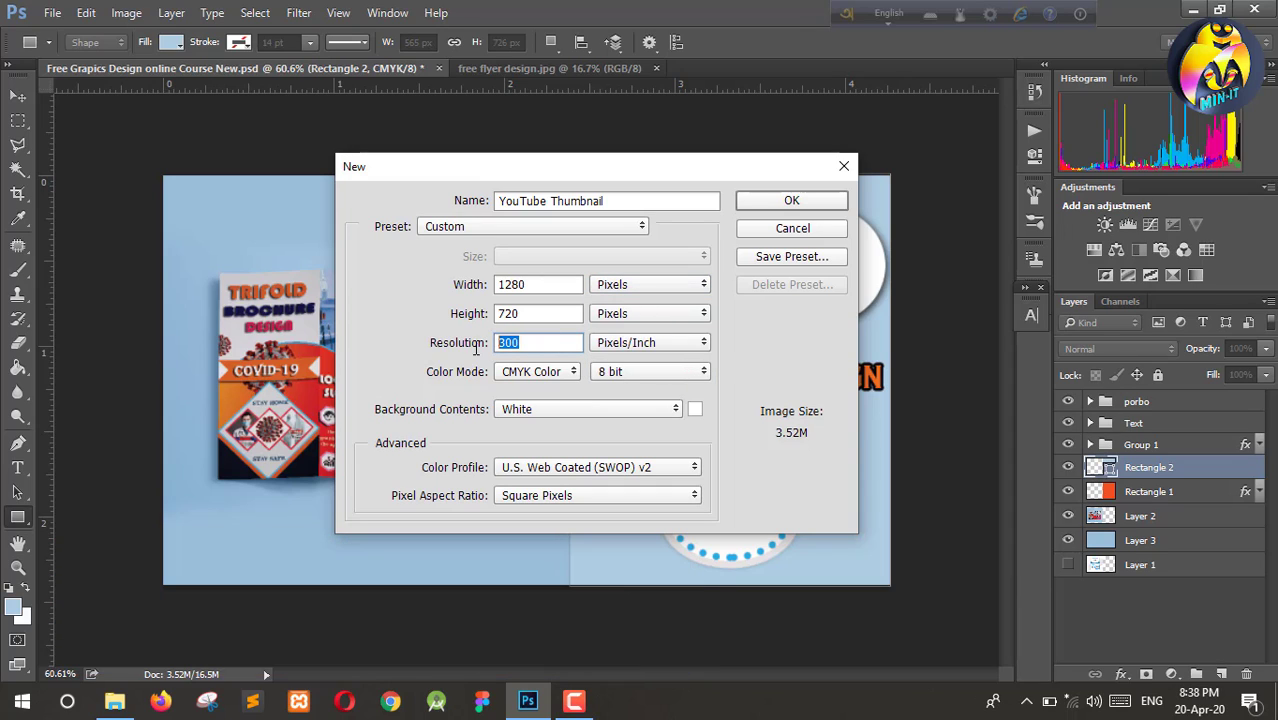
{"action": "left_click", "coordinate": [528, 374]}
{"action": "left_click", "coordinate": [535, 416]}
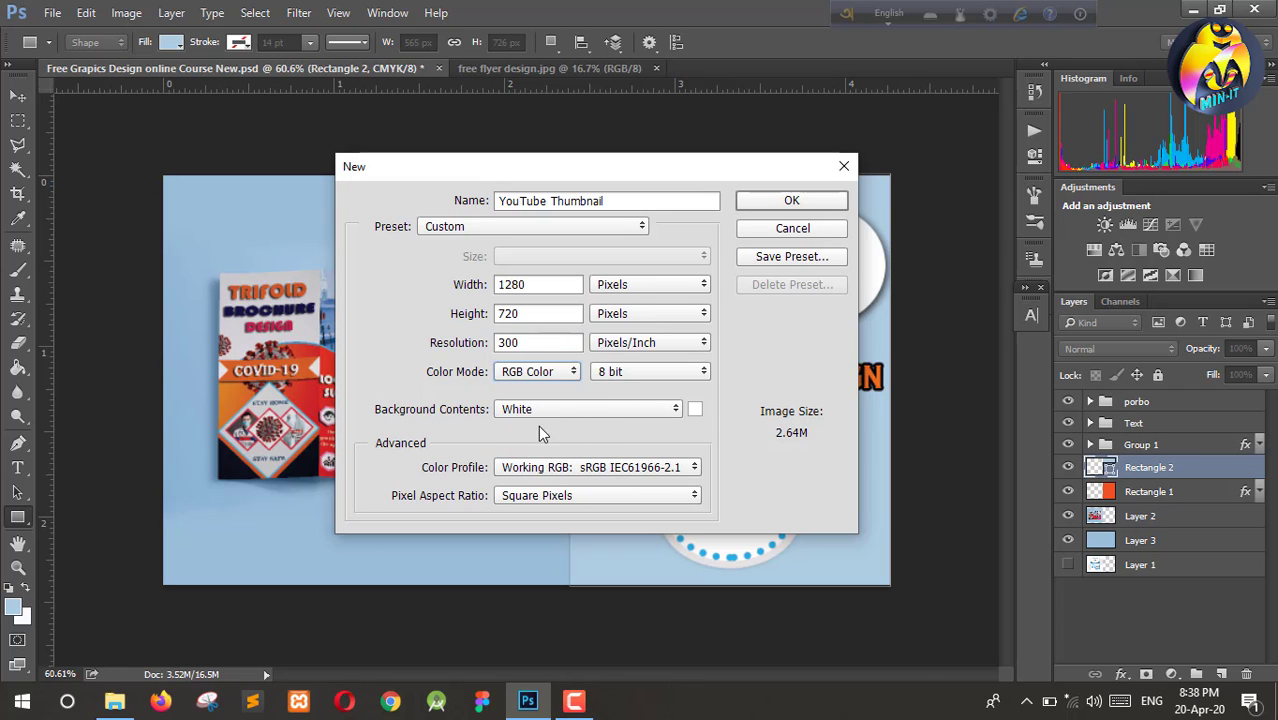
{"action": "left_click", "coordinate": [541, 369]}
{"action": "left_click", "coordinate": [548, 434]}
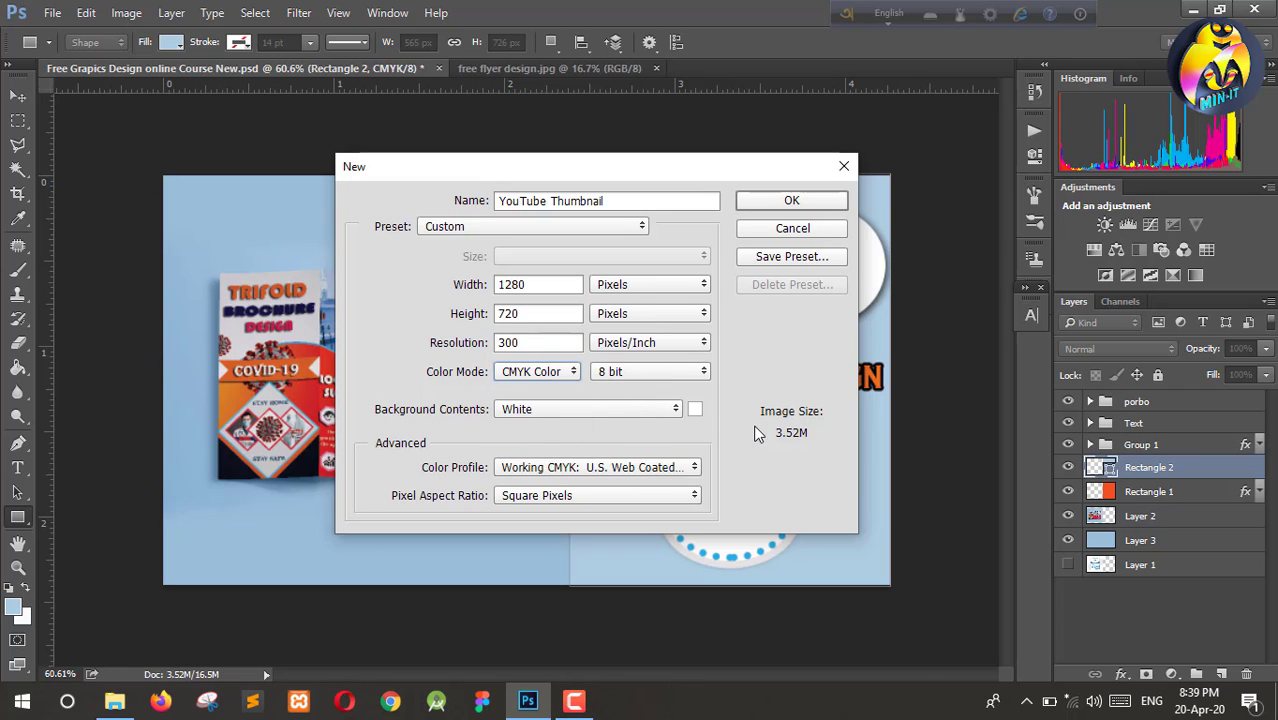
{"action": "left_click", "coordinate": [789, 203]}
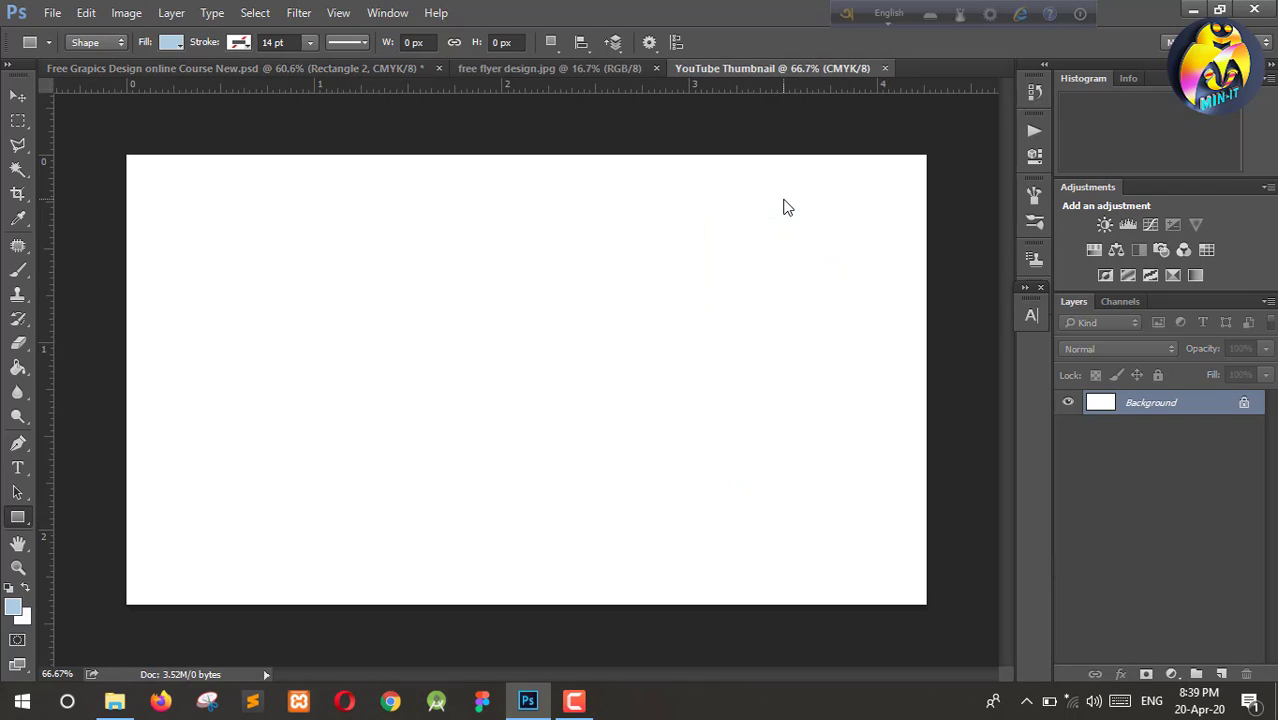
Step: Unlock the background layer and draw a light blue rectangle about 550 × 717 px along the canvas's right side
{"action": "left_click", "coordinate": [1244, 405]}
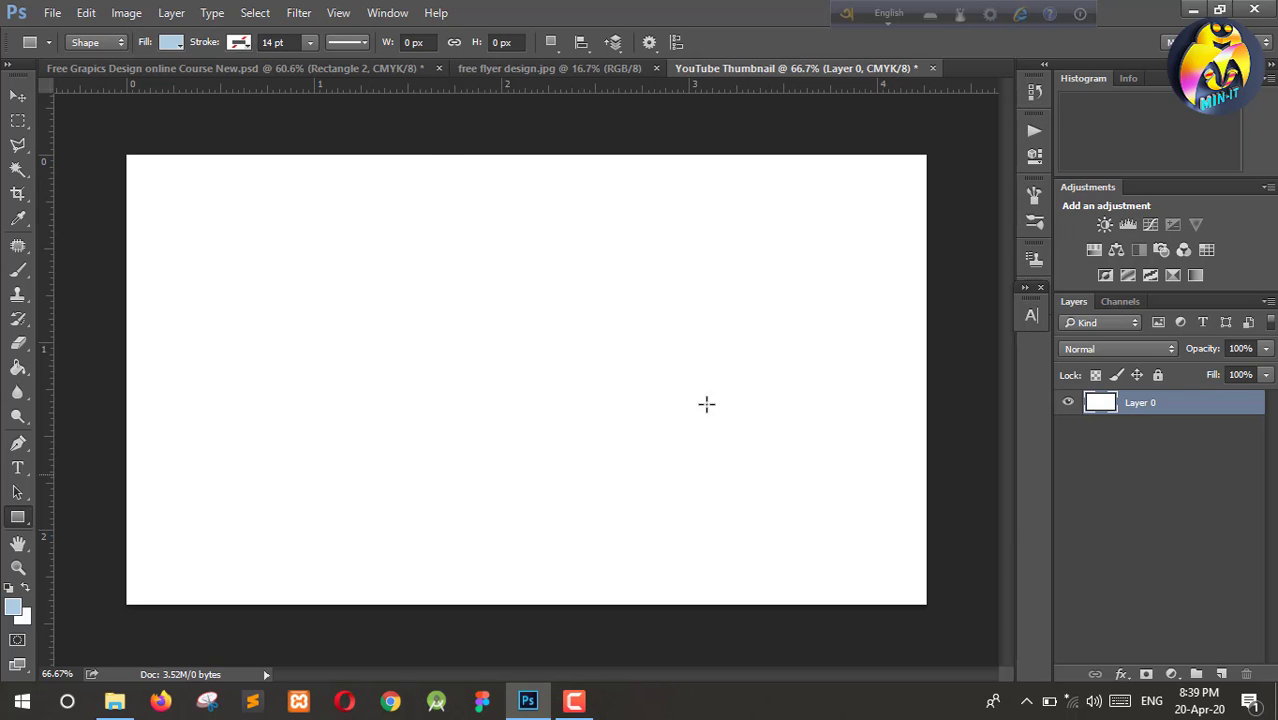
{"action": "right_click", "coordinate": [18, 519]}
{"action": "left_click", "coordinate": [75, 513]}
{"action": "left_click_drag", "start_coordinate": [585, 157], "coordinate": [926, 604]}
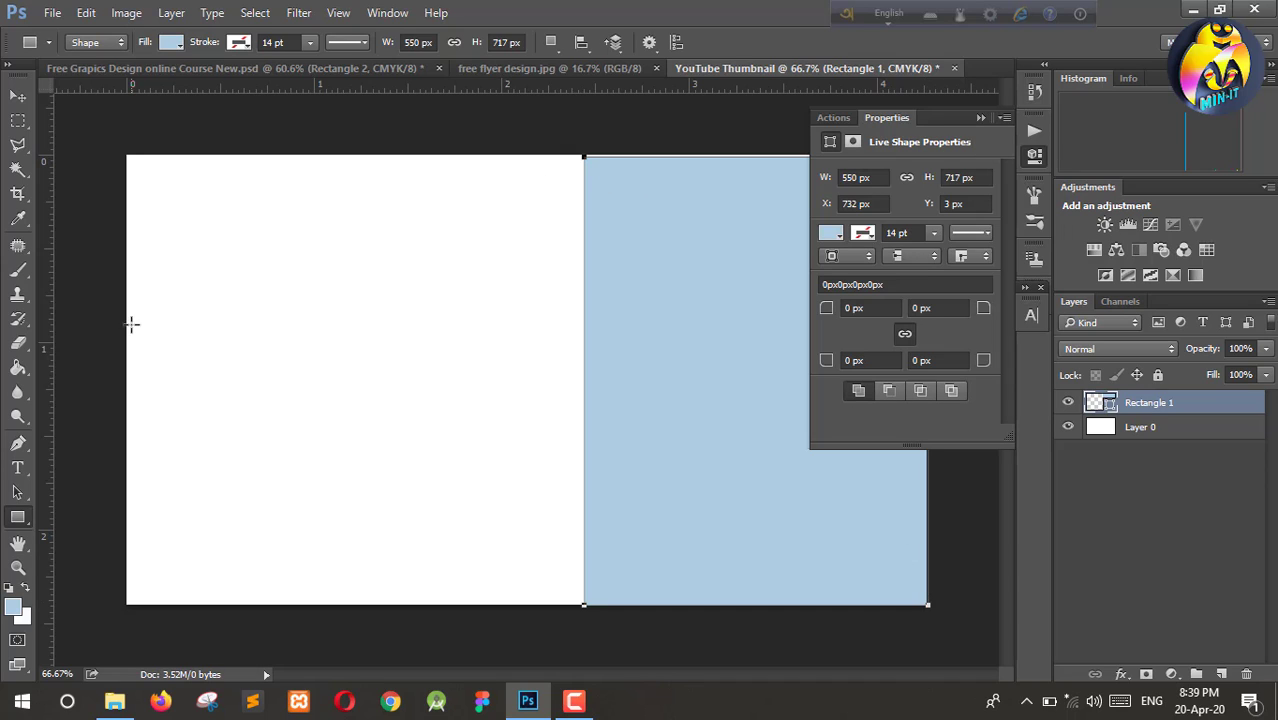
{"action": "left_click", "coordinate": [1034, 157]}
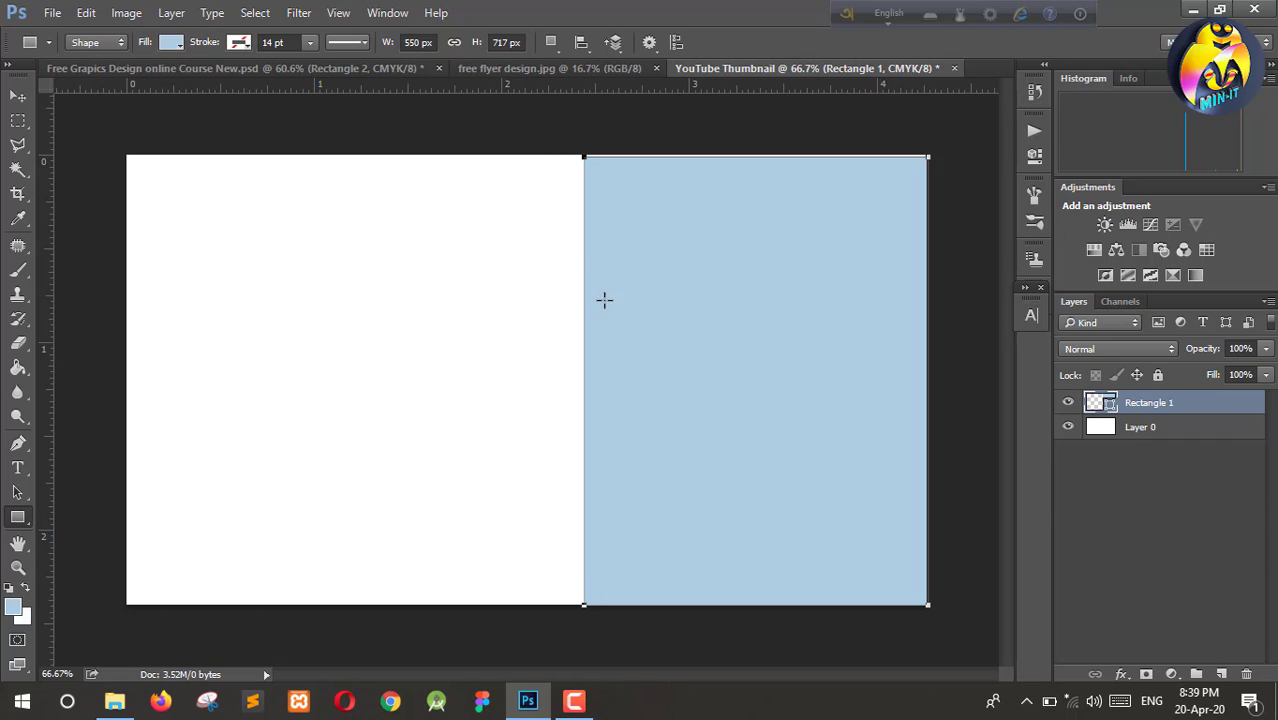
Step: Move the blue rectangle flush with the canvas's top edge and stretch it down to the bottom edge
{"action": "left_click", "coordinate": [17, 95]}
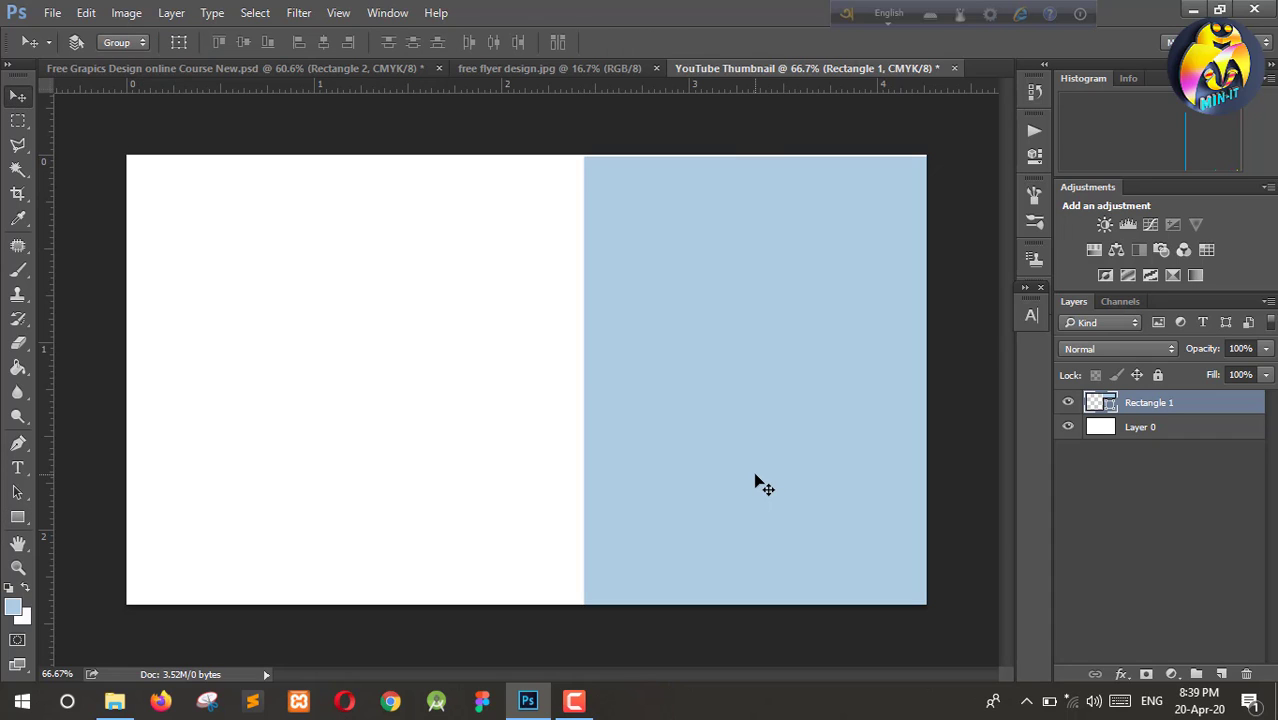
{"action": "left_click_drag", "start_coordinate": [753, 476], "coordinate": [755, 474]}
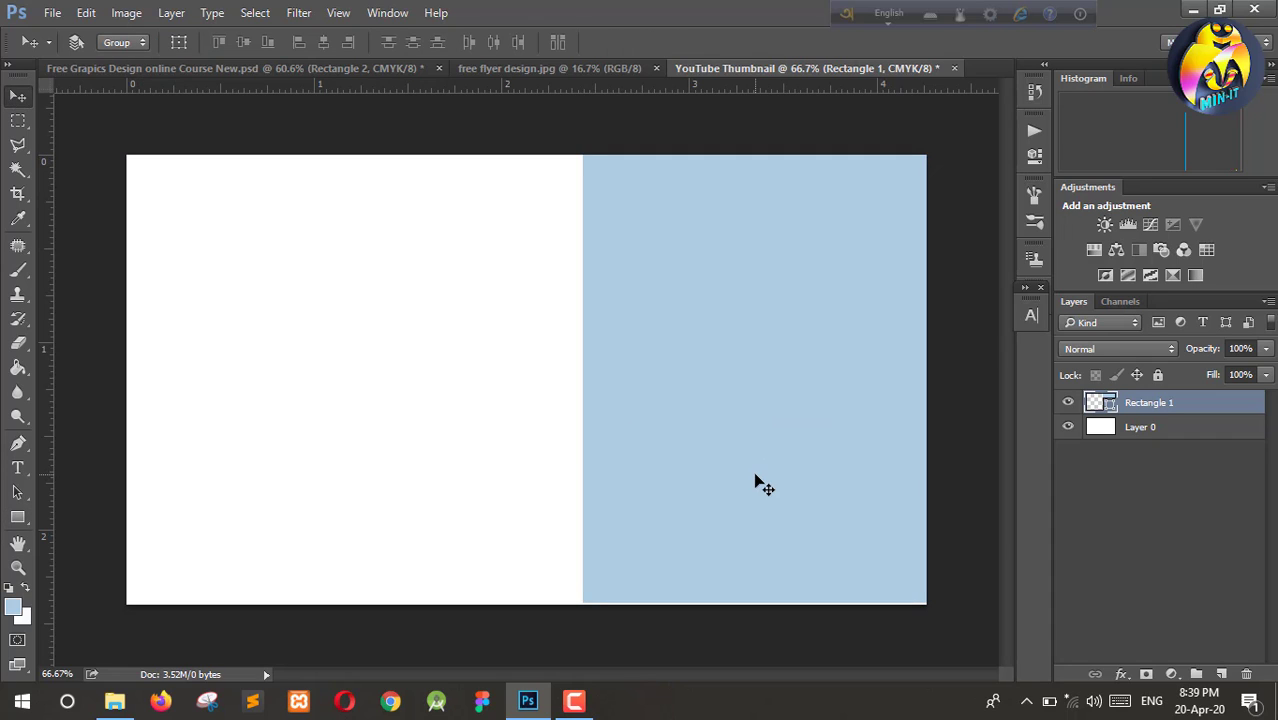
{"action": "key", "text": "ctrl+t"}
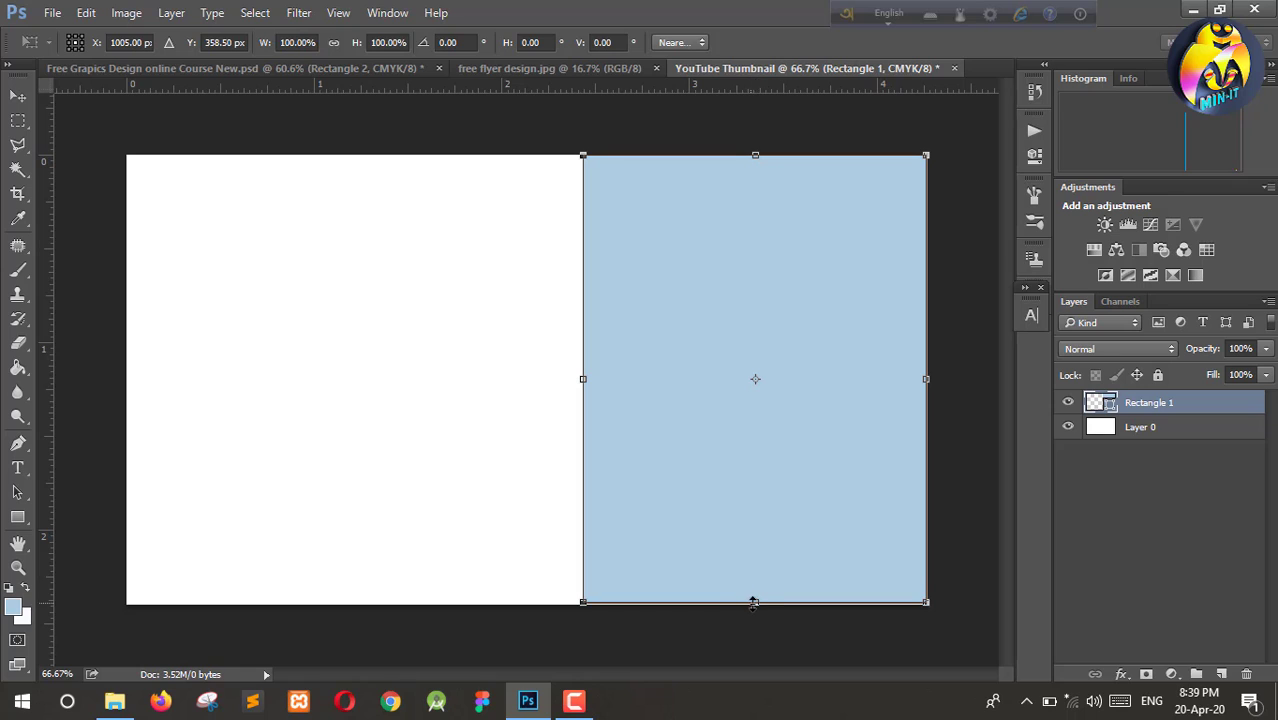
{"action": "left_click_drag", "start_coordinate": [753, 603], "coordinate": [755, 606]}
{"action": "left_click", "coordinate": [20, 96]}
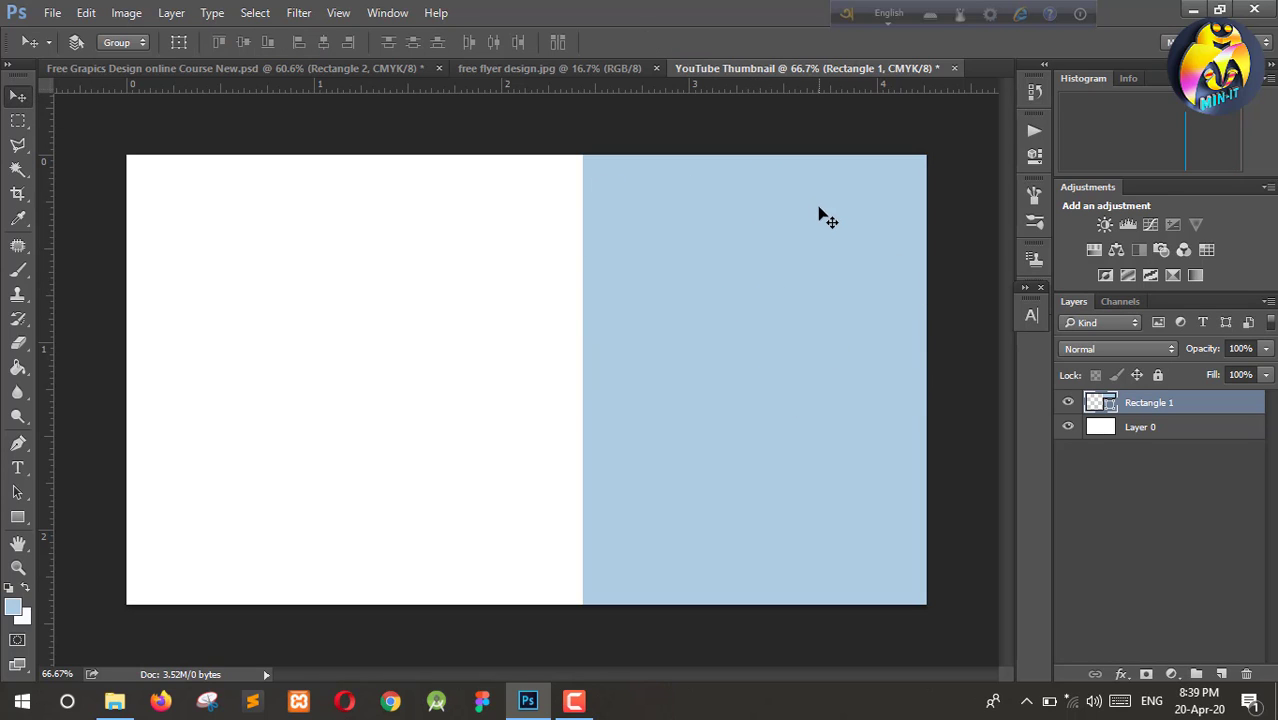
Step: Unlock the layer in free flyer design.jpg and copy the flyer image into the YouTube Thumbnail document
{"action": "left_click", "coordinate": [277, 67]}
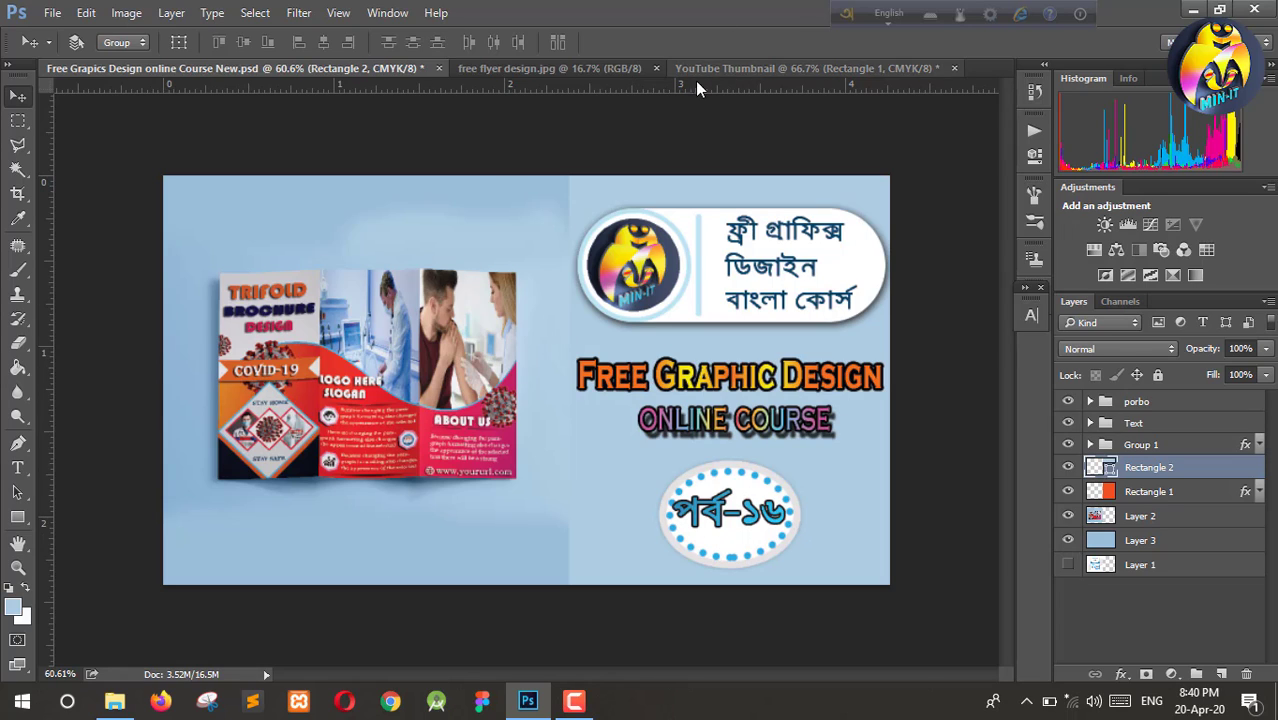
{"action": "left_click", "coordinate": [805, 68]}
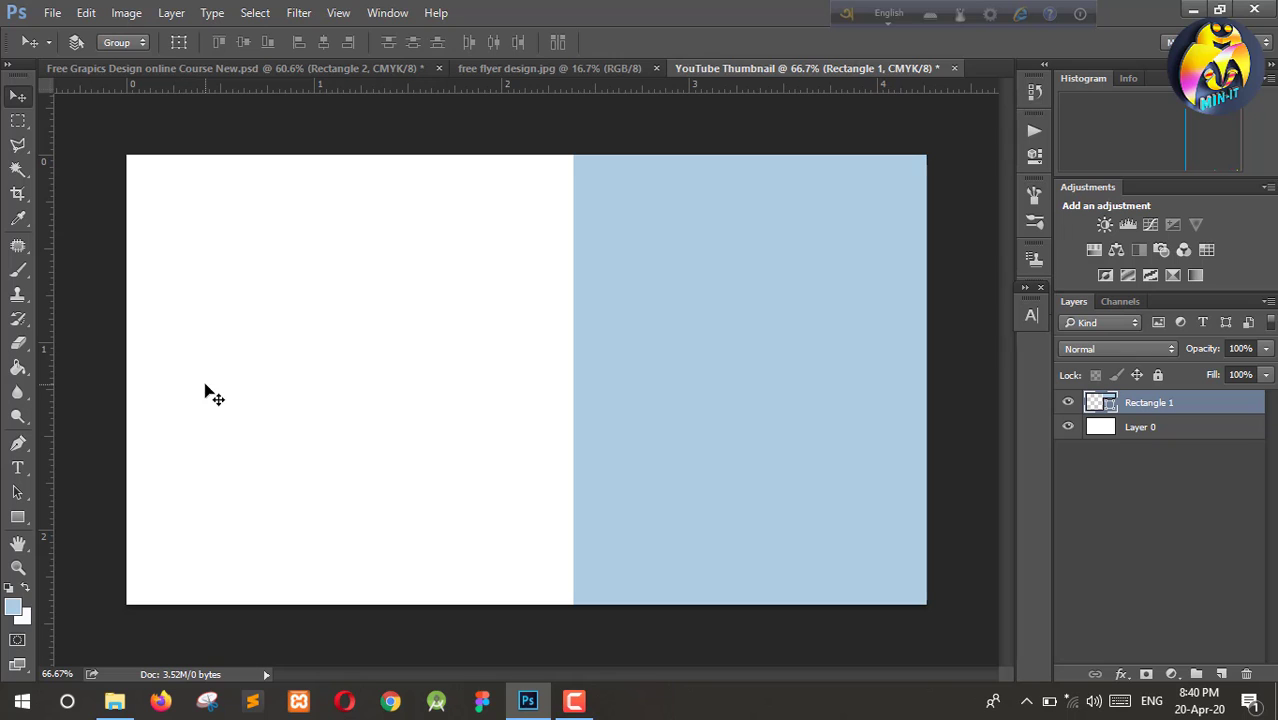
{"action": "left_click", "coordinate": [524, 74]}
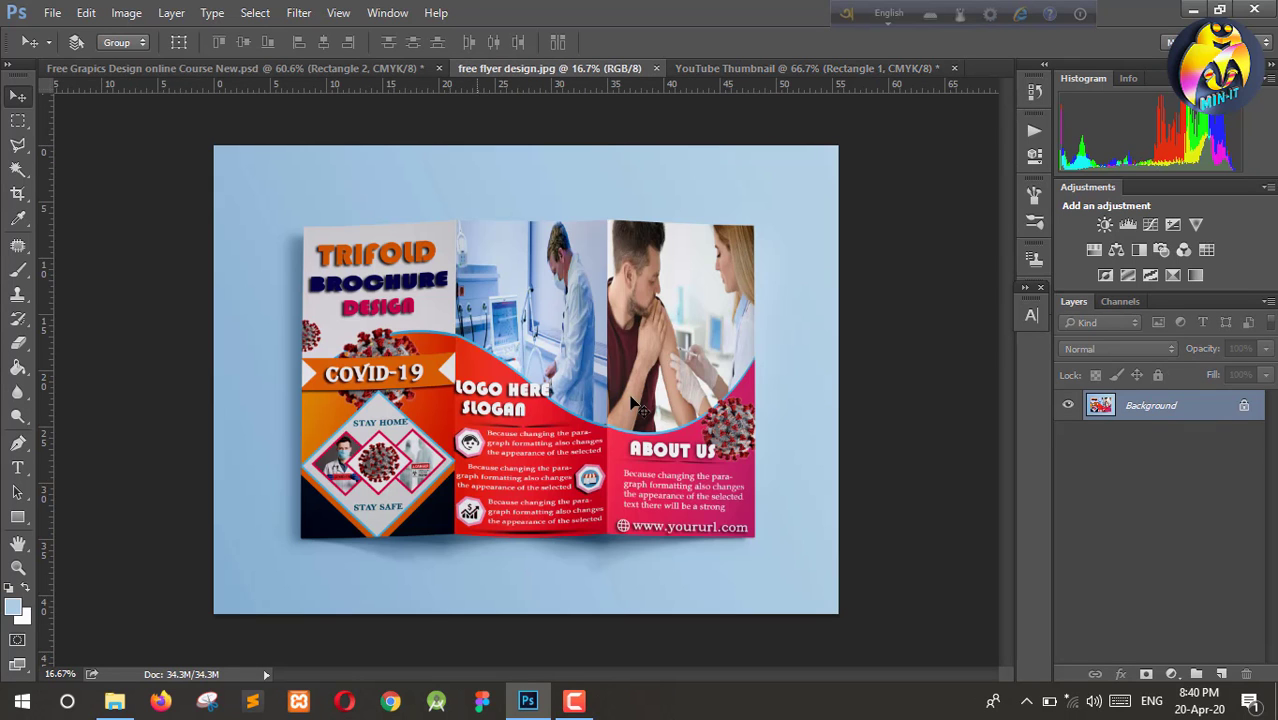
{"action": "left_click", "coordinate": [1245, 408]}
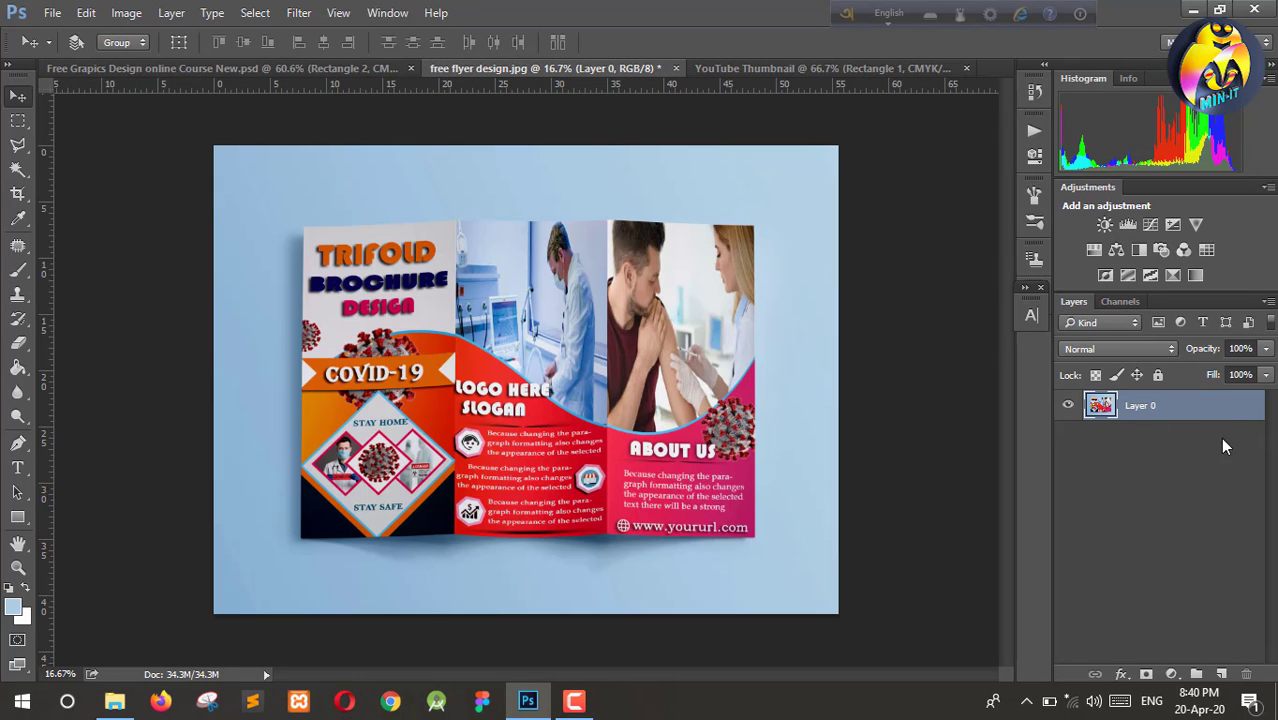
{"action": "left_click_drag", "start_coordinate": [418, 361], "coordinate": [256, 399]}
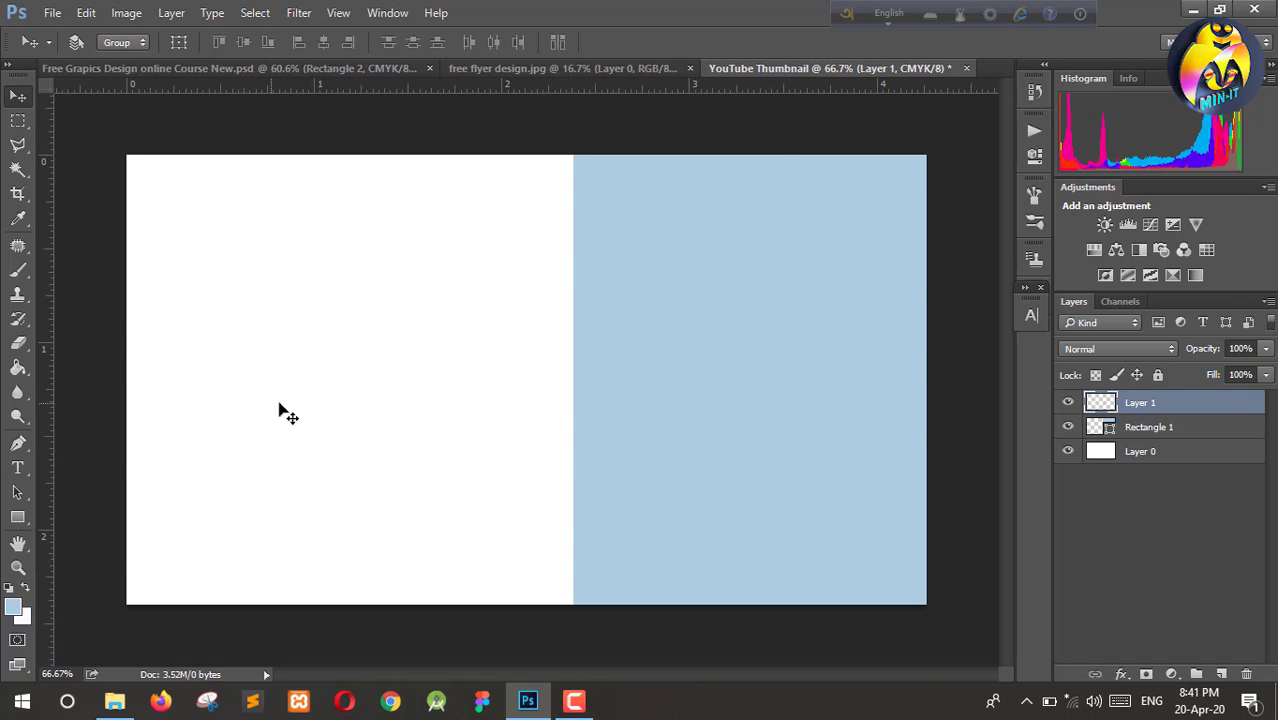
Step: Scale the flyer image down to about 17.83% and place it over the white area beside the blue rectangle
{"action": "key", "text": "ctrl+t"}
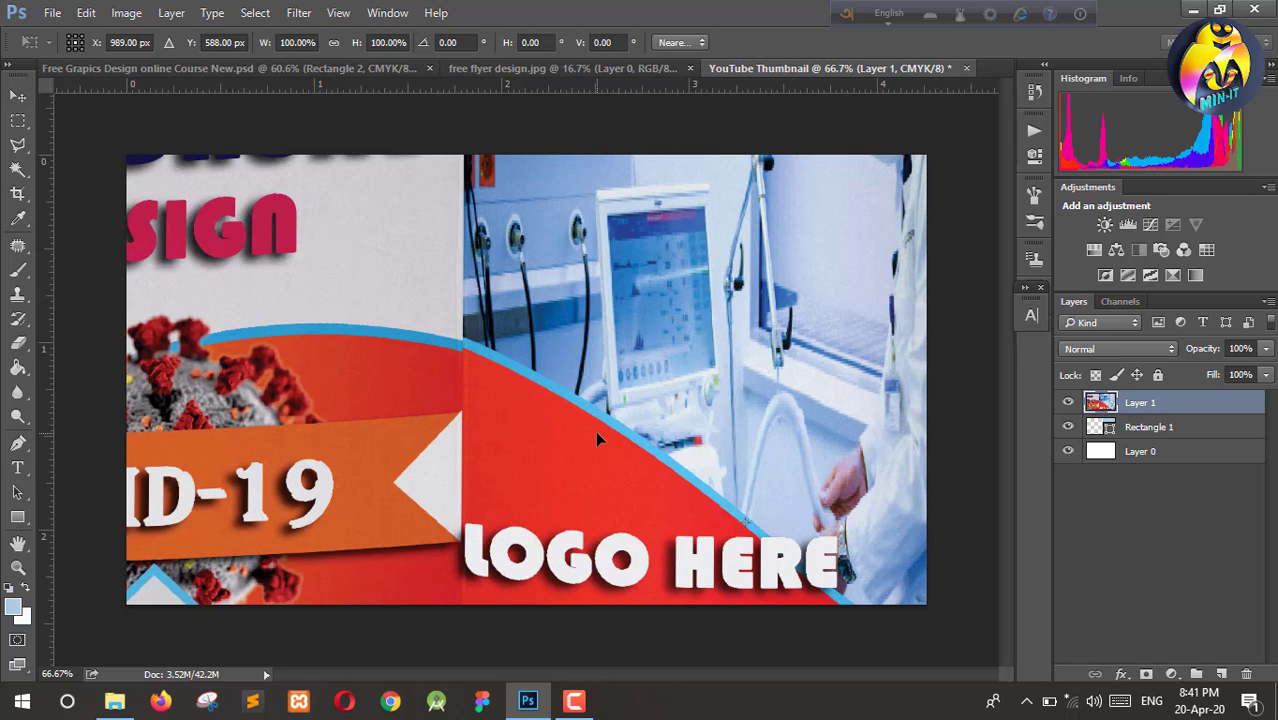
{"action": "scroll", "coordinate": [597, 436], "scroll_direction": "down", "scroll_amount": 7}
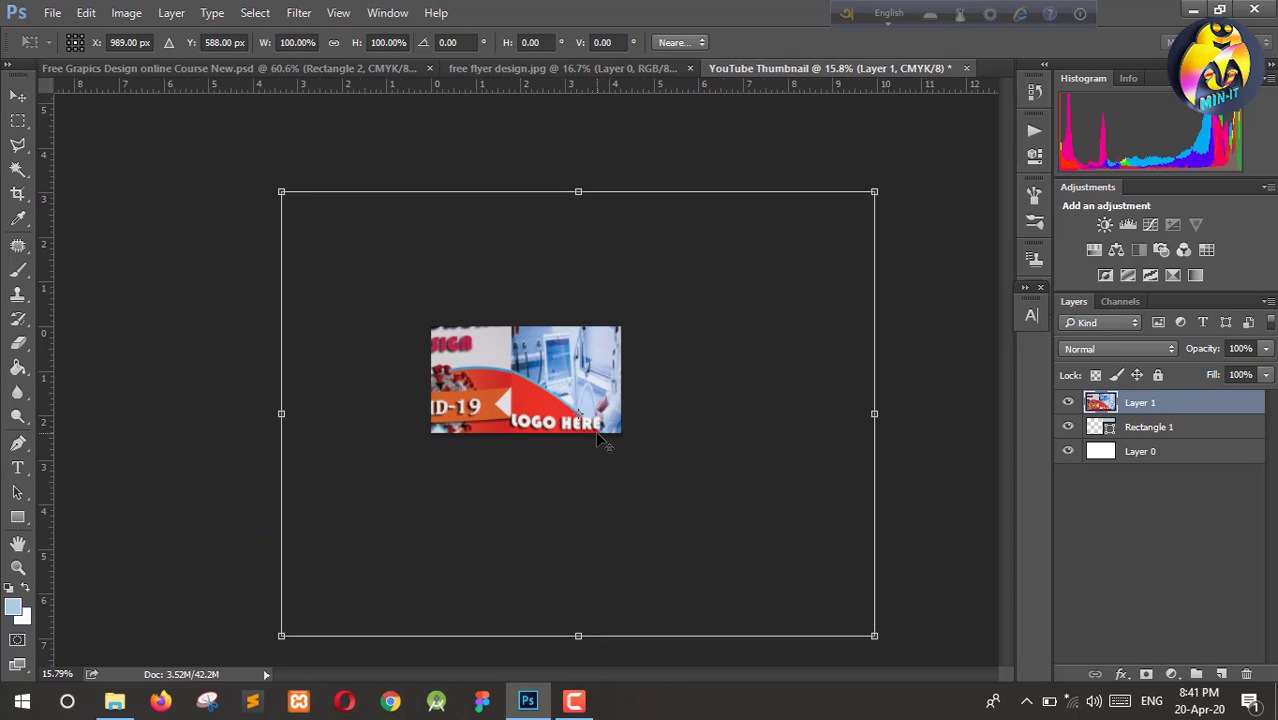
{"action": "left_click_drag", "start_coordinate": [732, 532], "coordinate": [548, 392]}
{"action": "left_click_drag", "start_coordinate": [378, 267], "coordinate": [452, 351]}
{"action": "scroll", "coordinate": [499, 414], "scroll_direction": "up", "scroll_amount": 6}
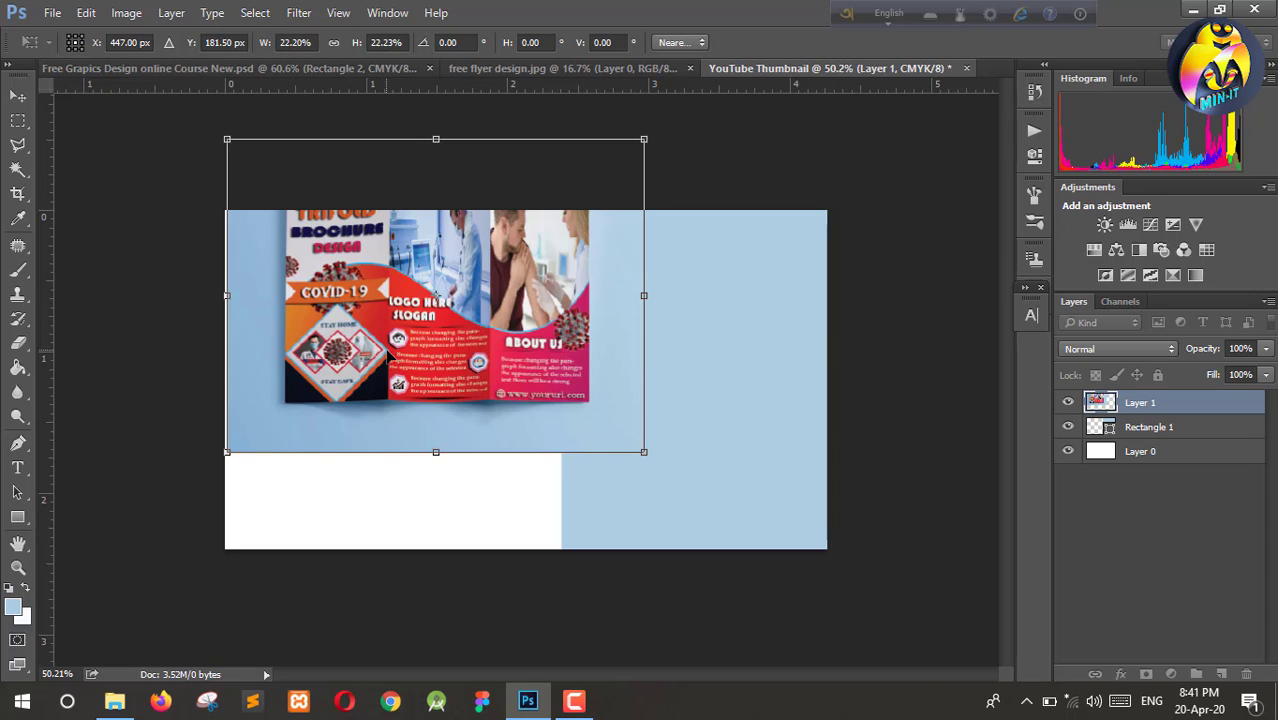
{"action": "left_click_drag", "start_coordinate": [388, 357], "coordinate": [608, 448]}
{"action": "left_click_drag", "start_coordinate": [642, 538], "coordinate": [558, 478]}
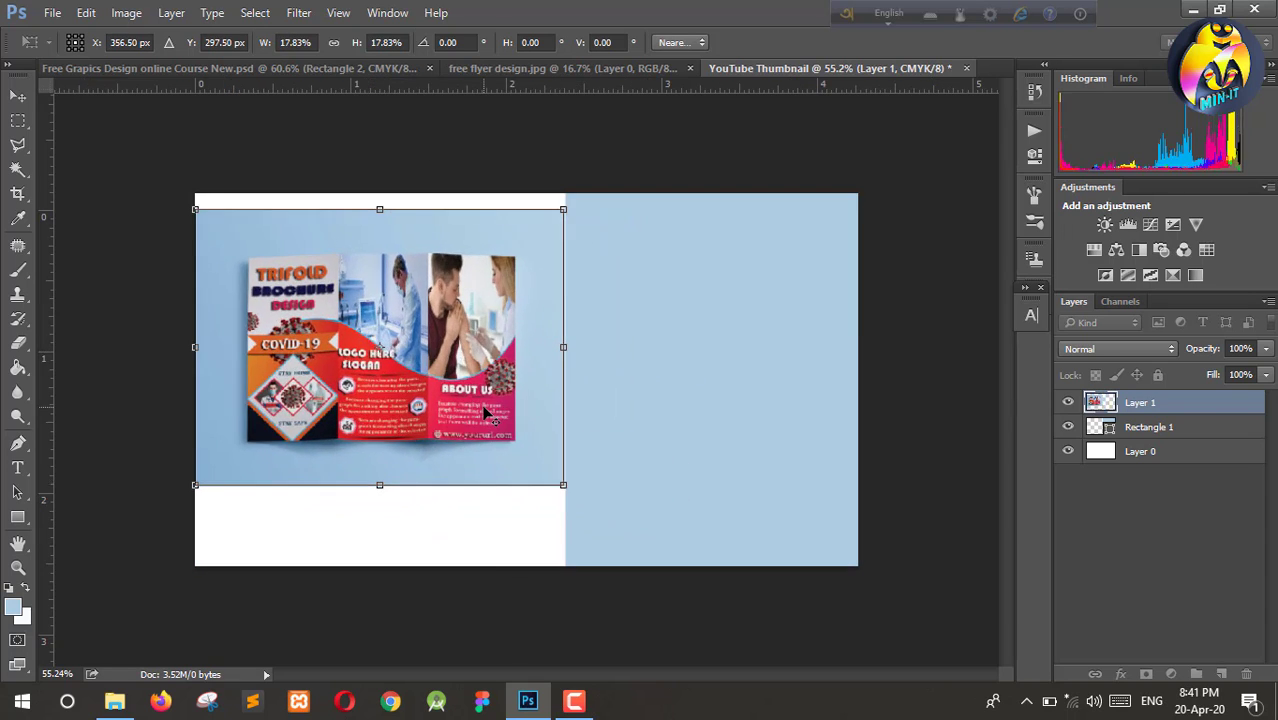
Step: Stretch the flyer image's right edge to meet the blue rectangle and apply the transform
{"action": "scroll", "coordinate": [518, 392], "scroll_direction": "up", "scroll_amount": 5}
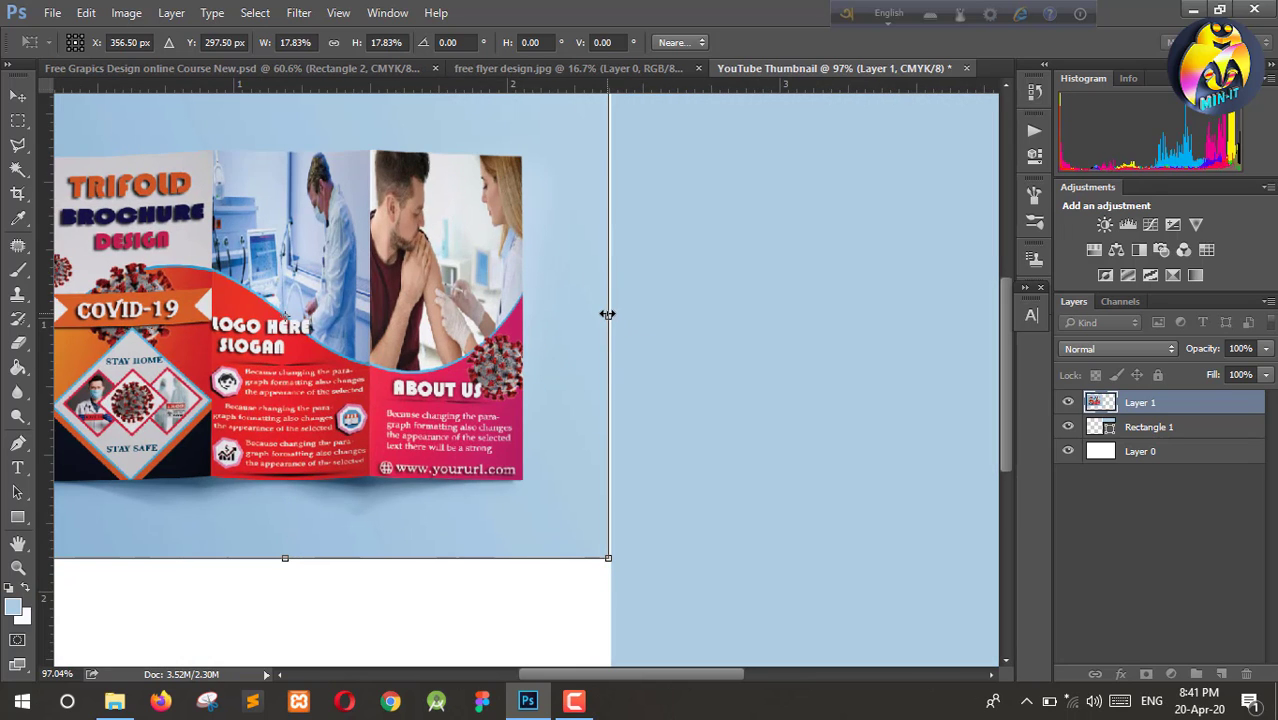
{"action": "left_click_drag", "start_coordinate": [609, 316], "coordinate": [611, 316]}
{"action": "scroll", "coordinate": [422, 485], "scroll_direction": "down", "scroll_amount": 3}
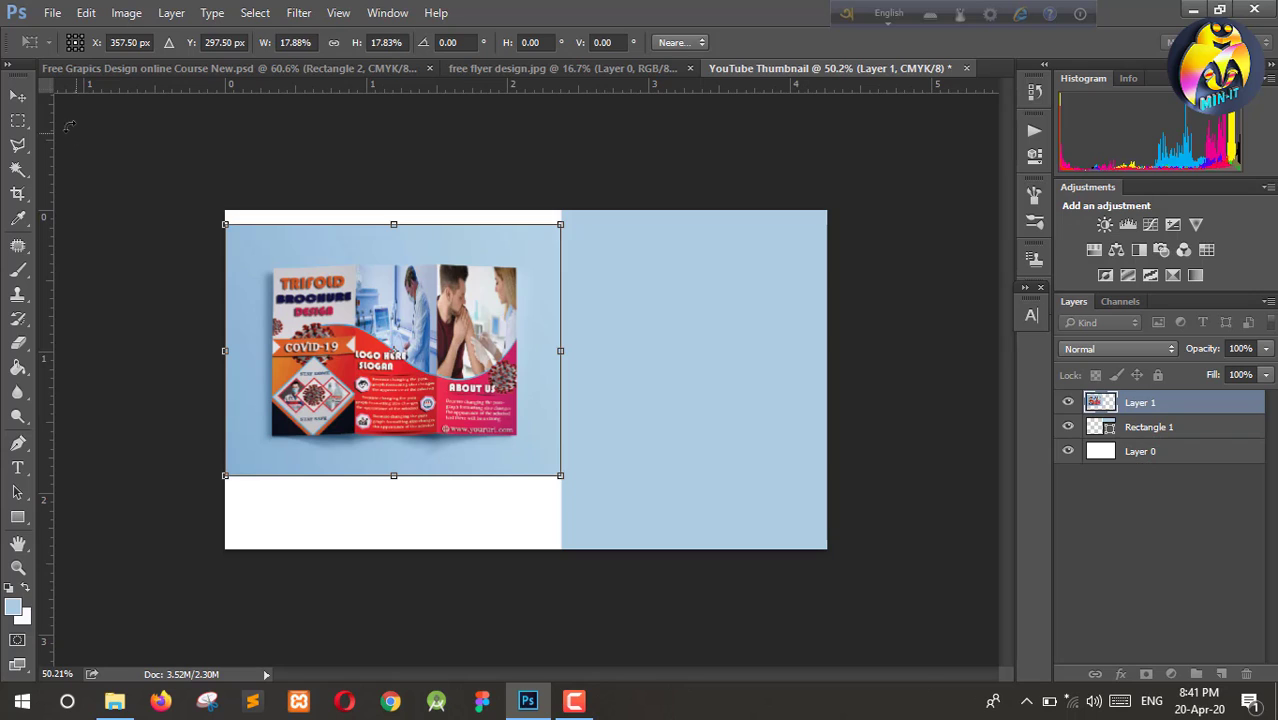
{"action": "left_click", "coordinate": [17, 96]}
{"action": "left_click", "coordinate": [578, 267]}
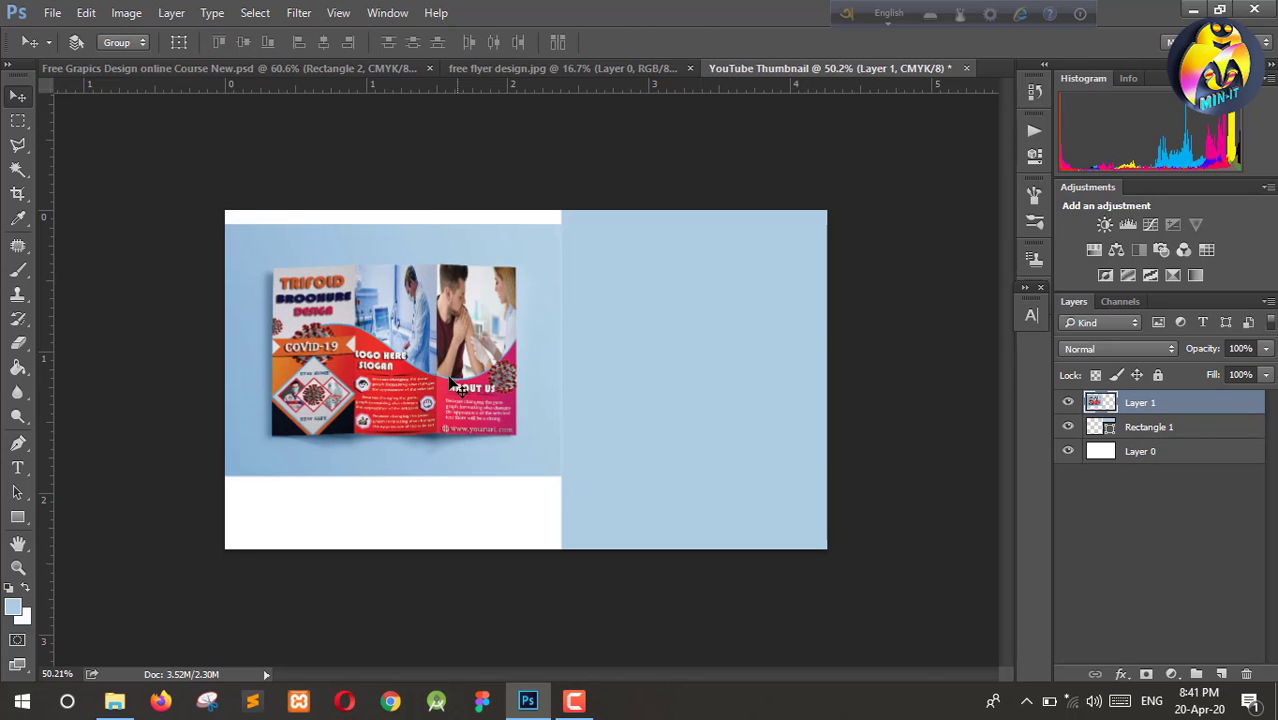
Step: Move the flyer image down to the canvas's vertical middle and stretch its left edge to the canvas border
{"action": "left_click_drag", "start_coordinate": [418, 352], "coordinate": [410, 379]}
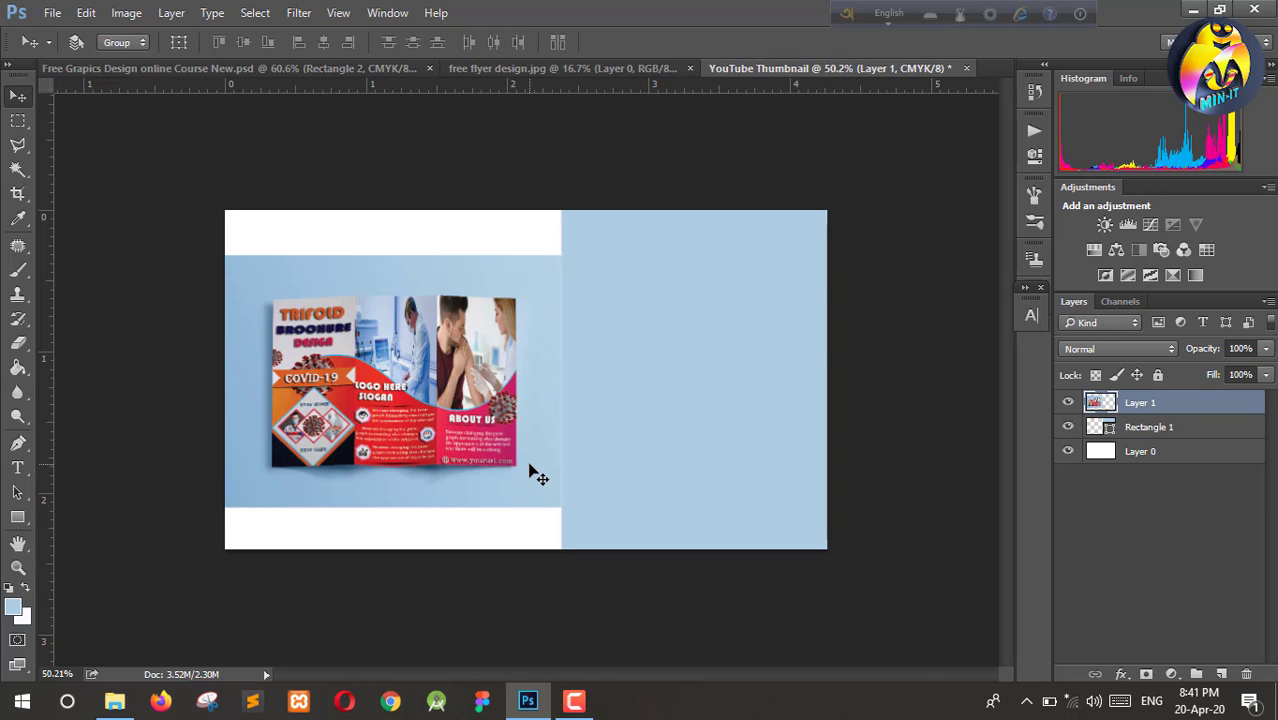
{"action": "key", "text": "ctrl+t"}
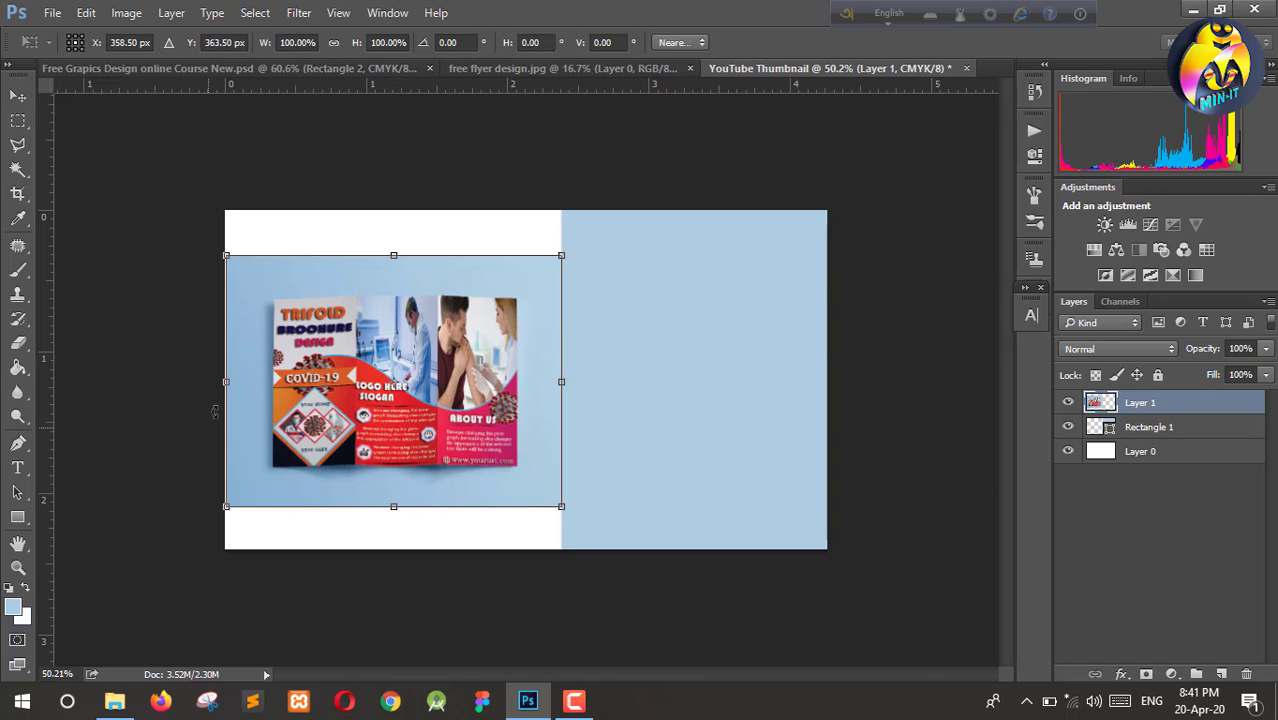
{"action": "left_click_drag", "start_coordinate": [223, 387], "coordinate": [222, 387]}
{"action": "scroll", "coordinate": [222, 387], "scroll_direction": "up", "scroll_amount": 3}
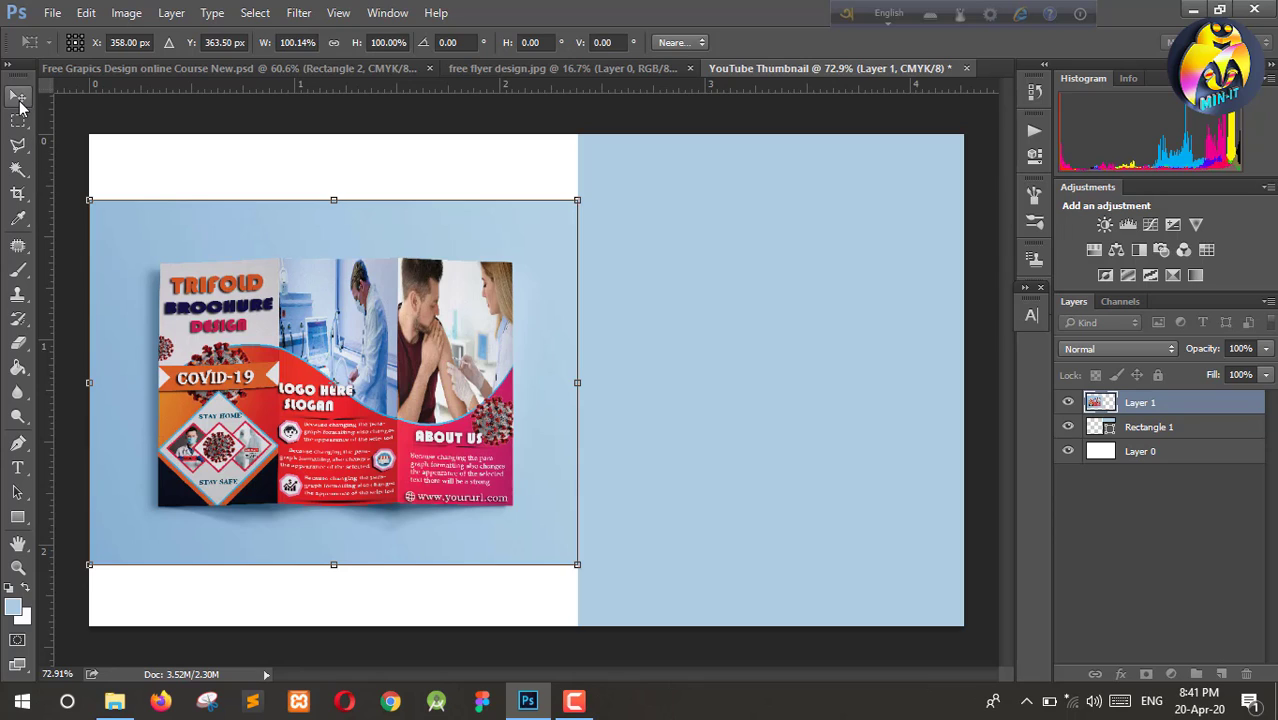
{"action": "left_click", "coordinate": [19, 97]}
{"action": "left_click", "coordinate": [544, 266]}
Step: Fill Layer 0 with the light blue #a2c4dd sampled from the flyer image's background
{"action": "left_click", "coordinate": [1186, 458]}
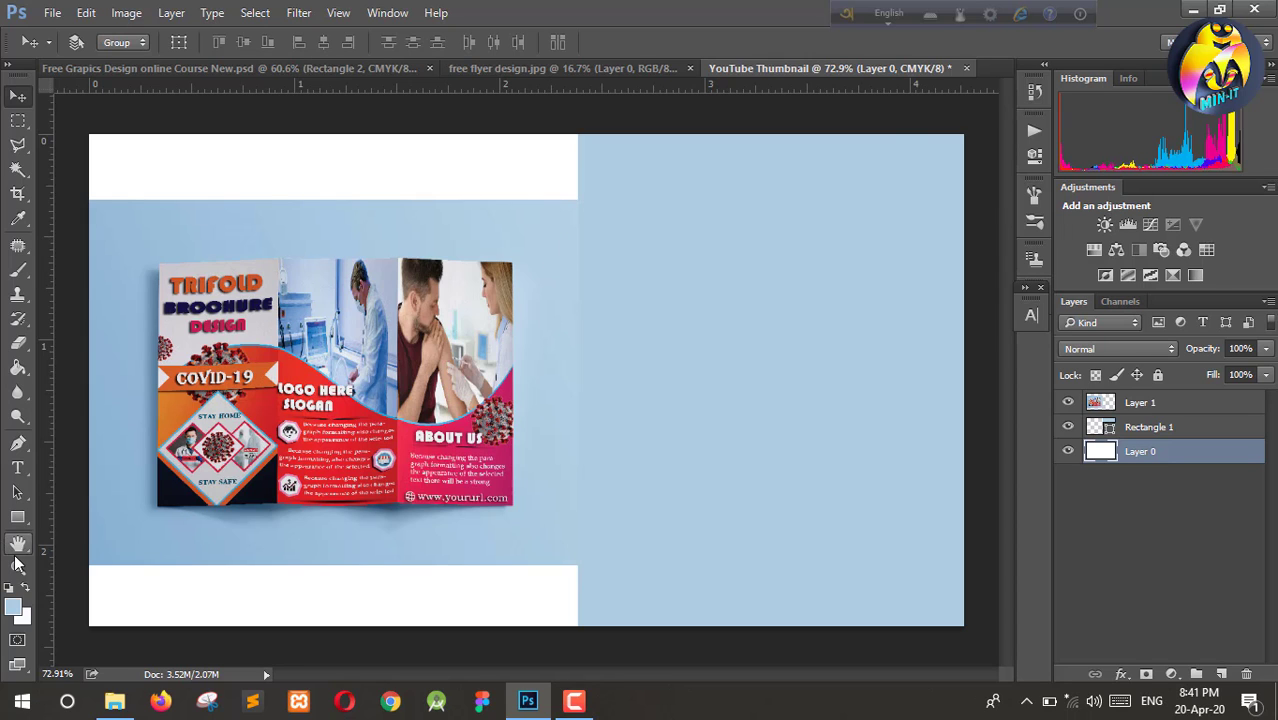
{"action": "left_click", "coordinate": [14, 607]}
{"action": "left_click", "coordinate": [274, 230]}
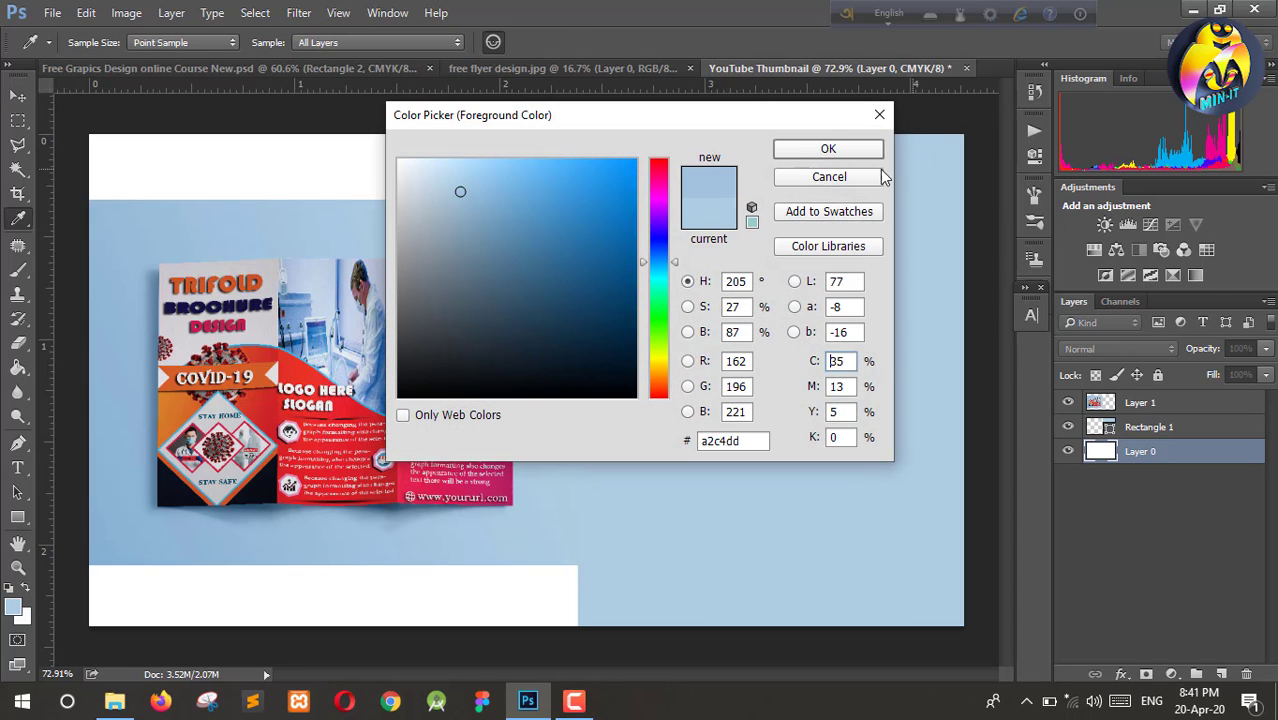
{"action": "left_click", "coordinate": [828, 150]}
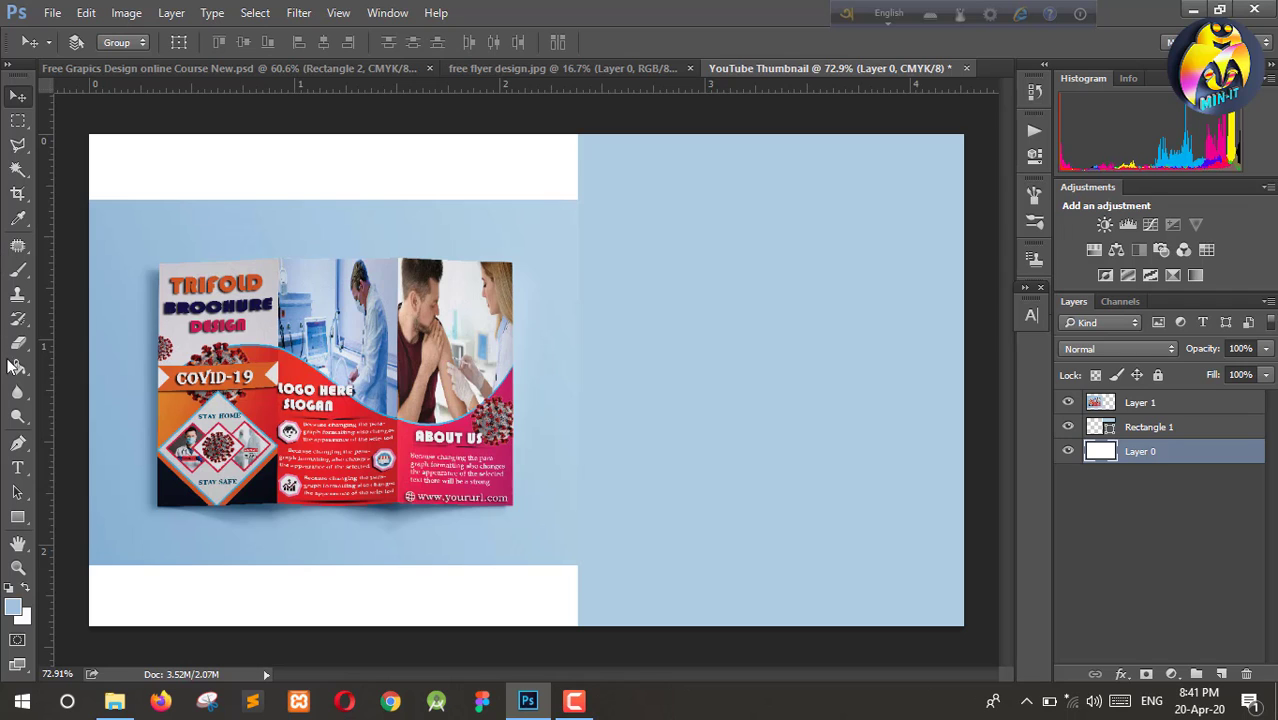
{"action": "left_click", "coordinate": [88, 13]}
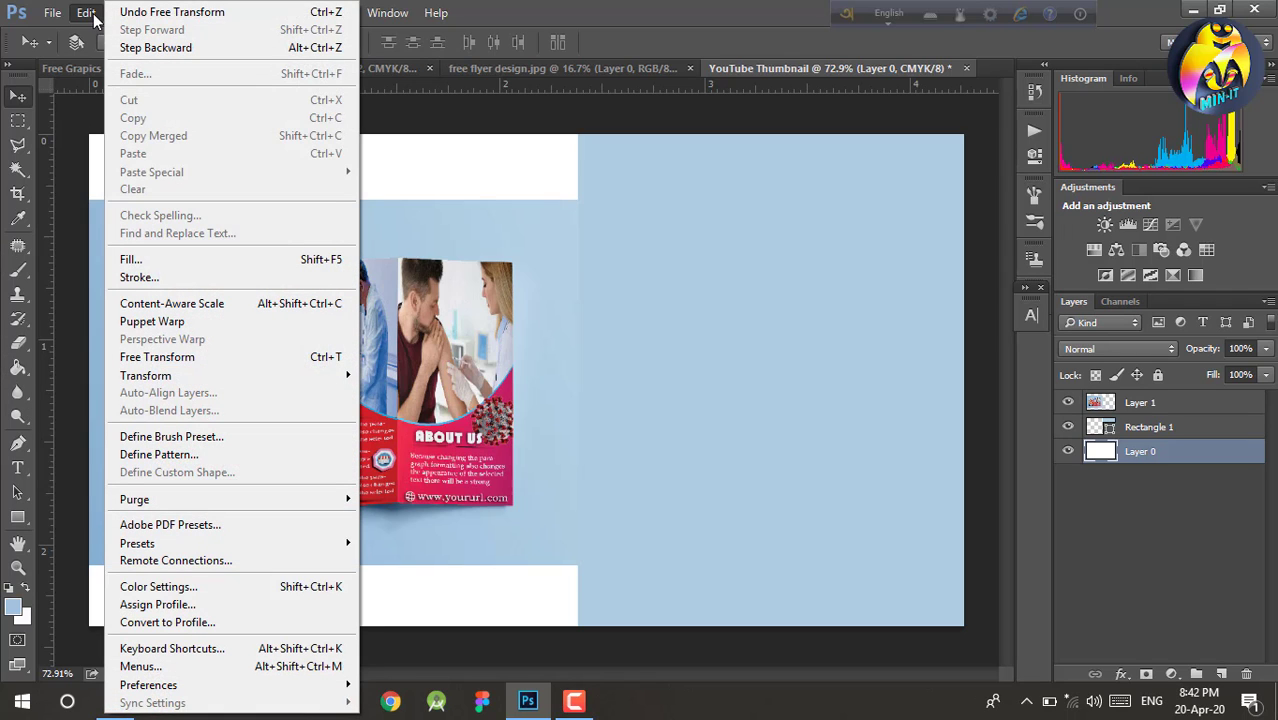
{"action": "left_click", "coordinate": [131, 259]}
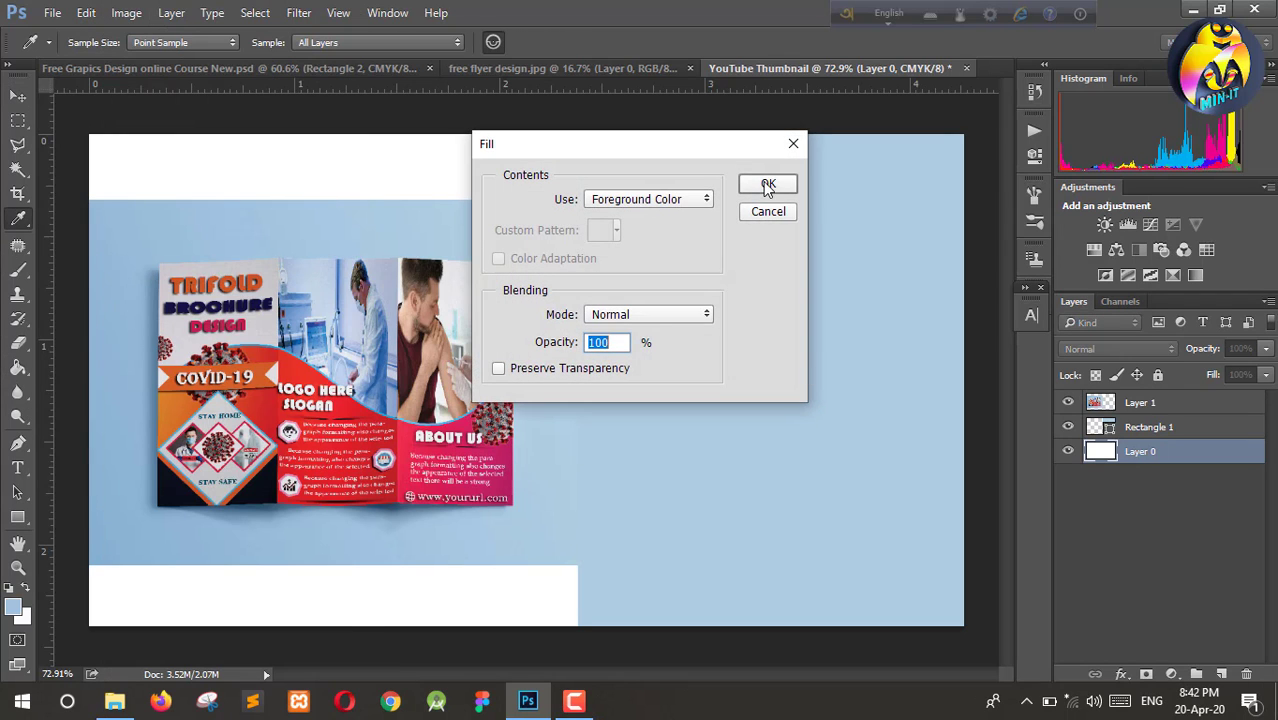
{"action": "left_click", "coordinate": [767, 187]}
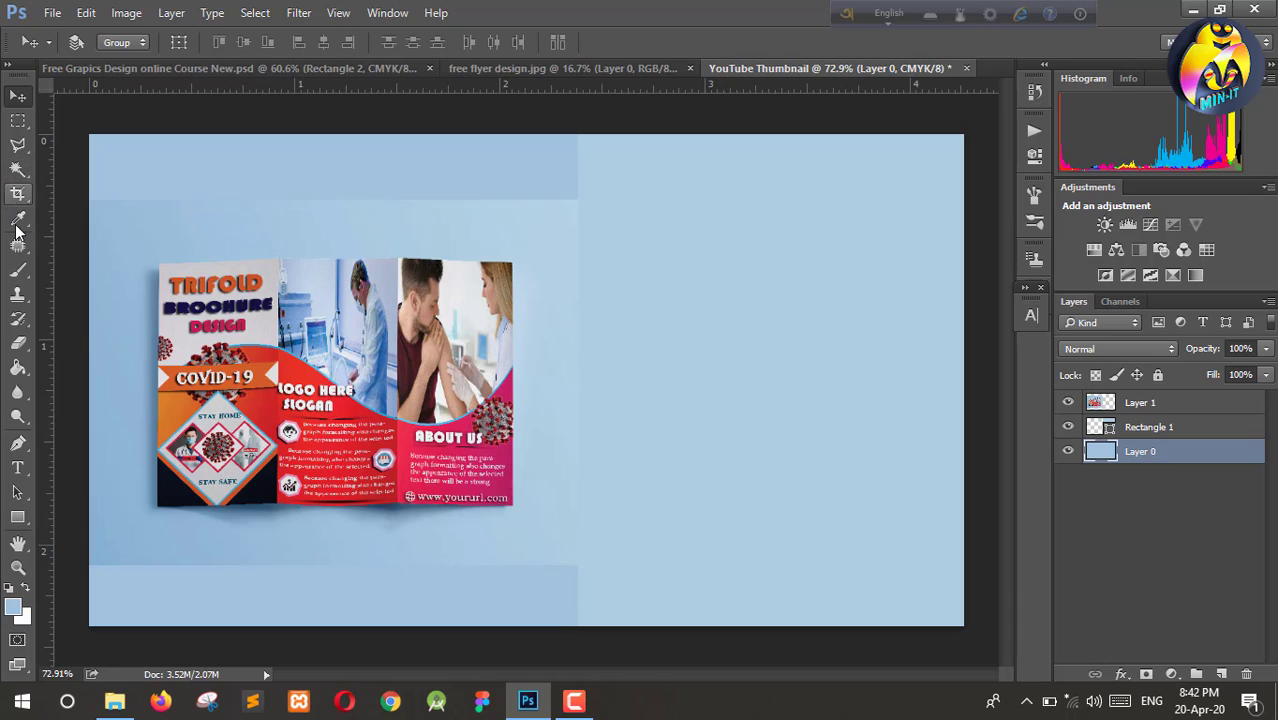
Step: Paint over the upper edge of the flyer background on Layer 1 with the Brush at 77% opacity to soften the seam
{"action": "left_click", "coordinate": [18, 268]}
{"action": "left_click", "coordinate": [110, 268]}
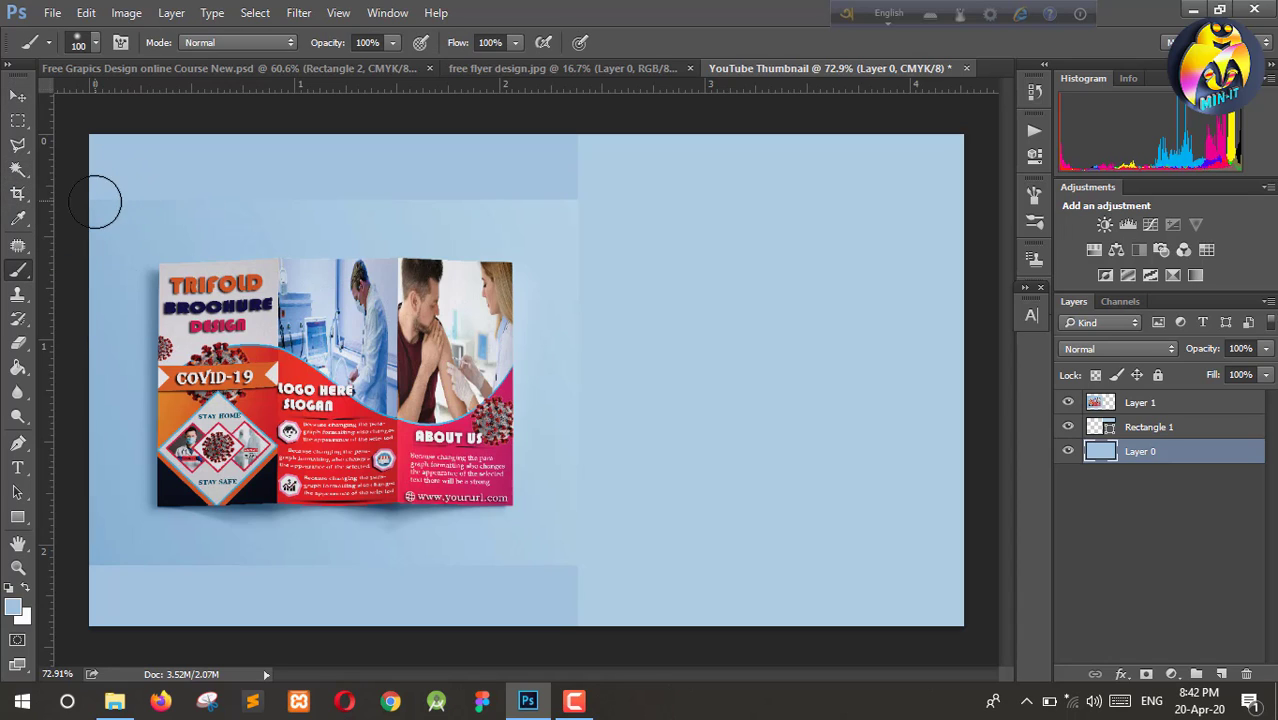
{"action": "left_click", "coordinate": [1150, 404]}
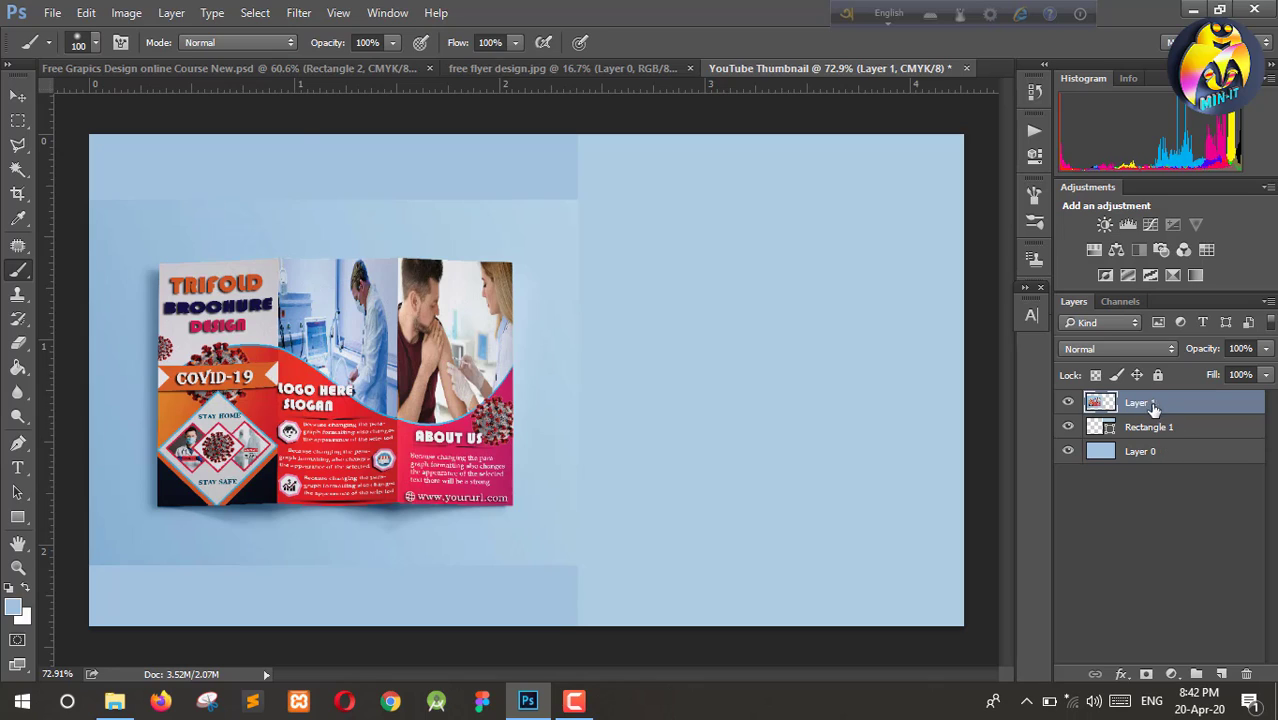
{"action": "left_click", "coordinate": [393, 42]}
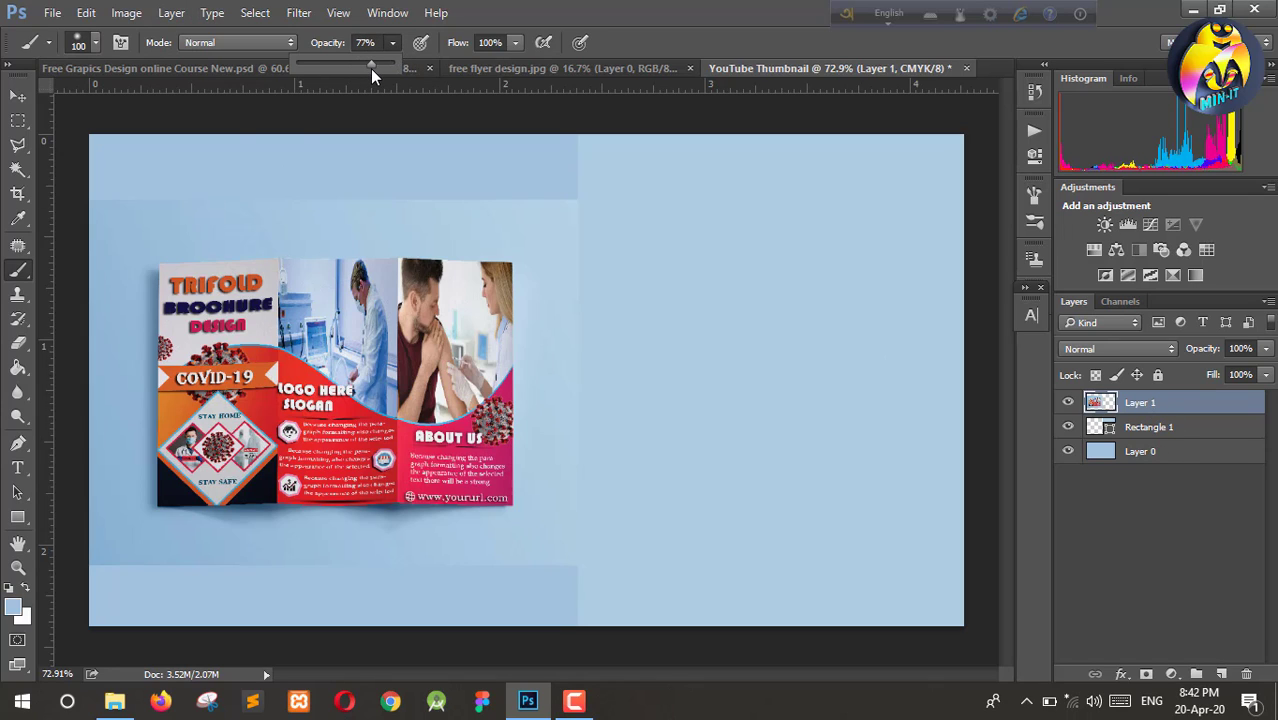
{"action": "left_click", "coordinate": [115, 200]}
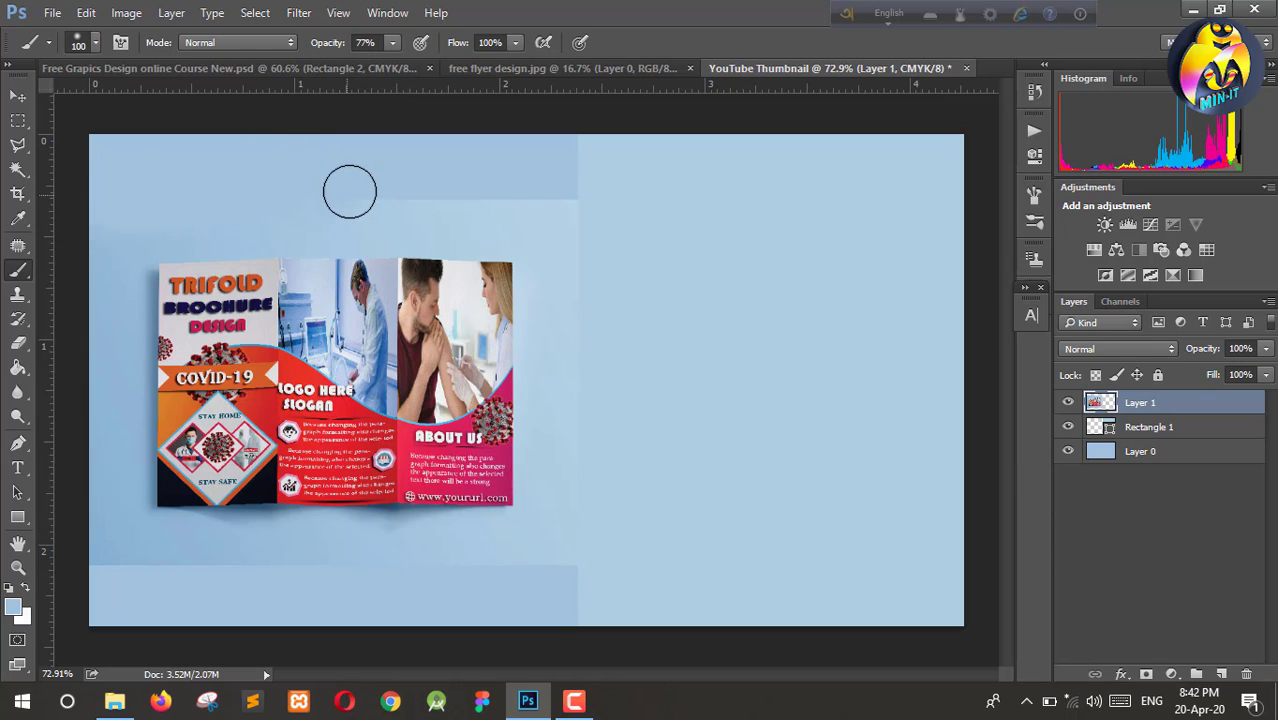
Step: Blend the rest of the flyer's upper edge and its lower edge into the background with the Brush at 38% opacity
{"action": "left_click", "coordinate": [391, 42]}
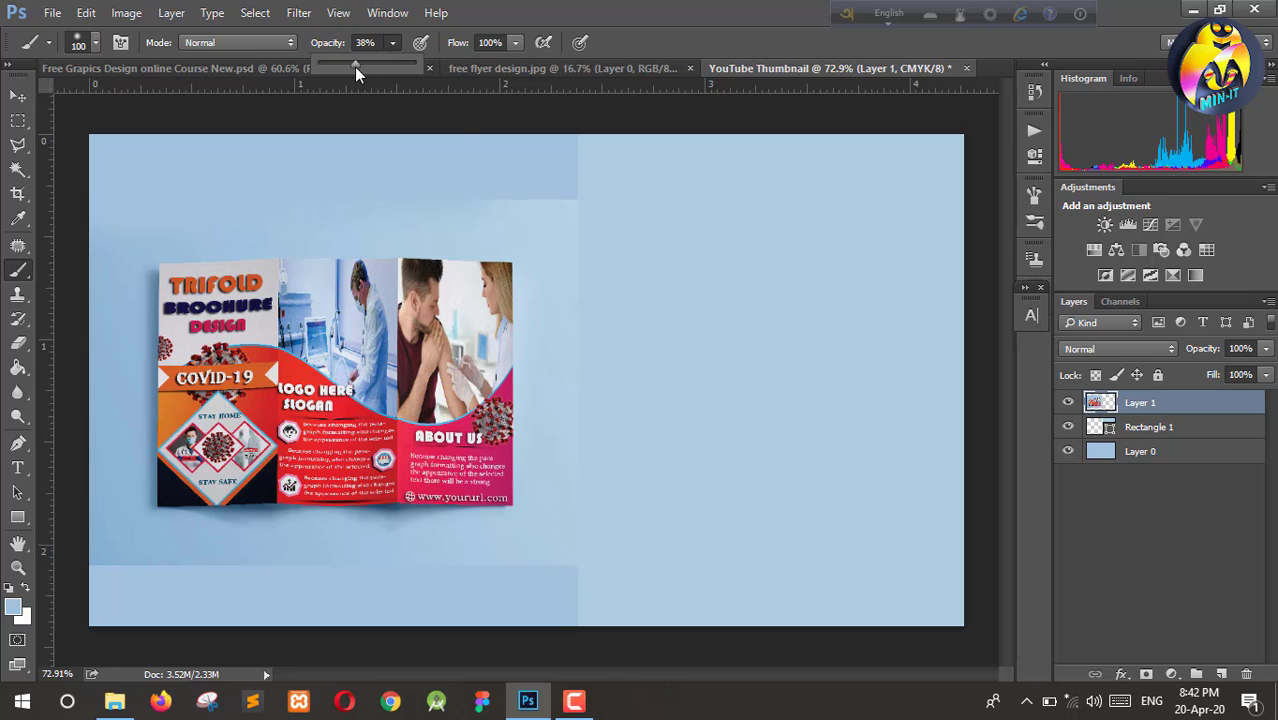
{"action": "mouse_move", "coordinate": [450, 188]}
{"action": "left_mouse_down"}
{"action": "mouse_move", "coordinate": [413, 188]}
{"action": "mouse_move", "coordinate": [551, 194]}
{"action": "left_mouse_up"}
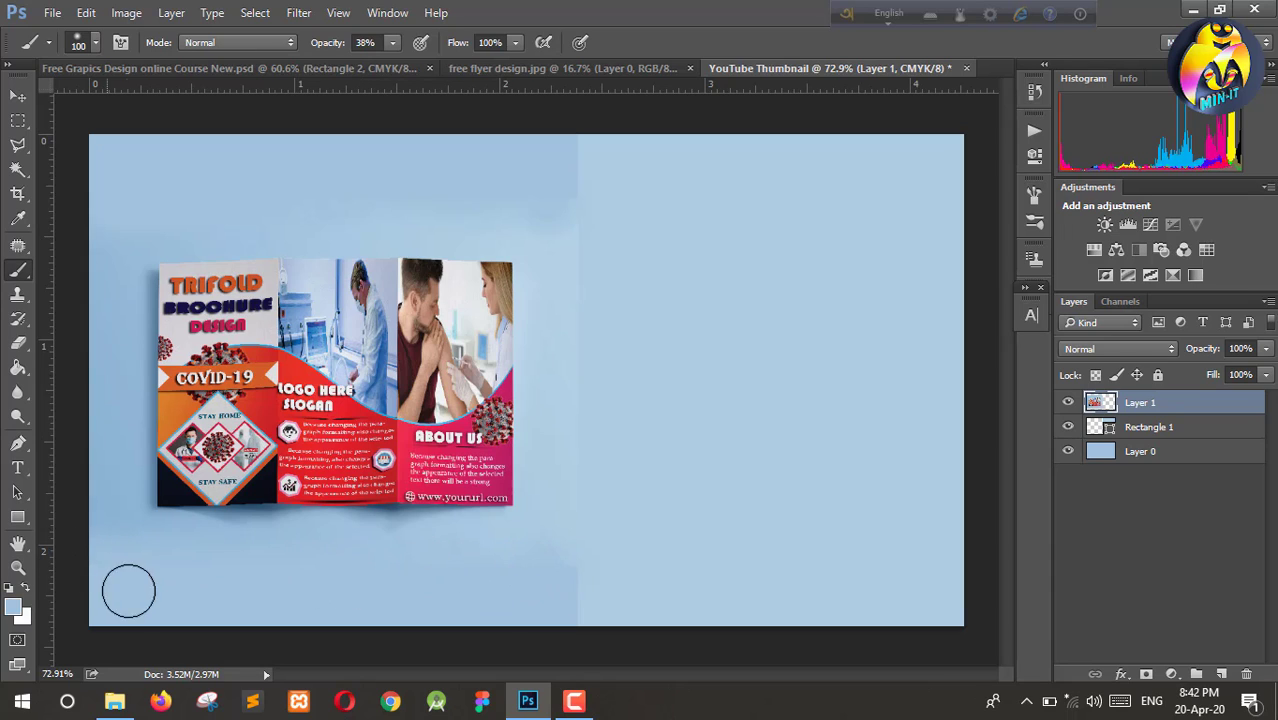
{"action": "mouse_move", "coordinate": [128, 590]}
{"action": "left_mouse_down"}
{"action": "mouse_move", "coordinate": [298, 569]}
{"action": "mouse_move", "coordinate": [249, 568]}
{"action": "mouse_move", "coordinate": [447, 584]}
{"action": "mouse_move", "coordinate": [408, 576]}
{"action": "left_mouse_up"}
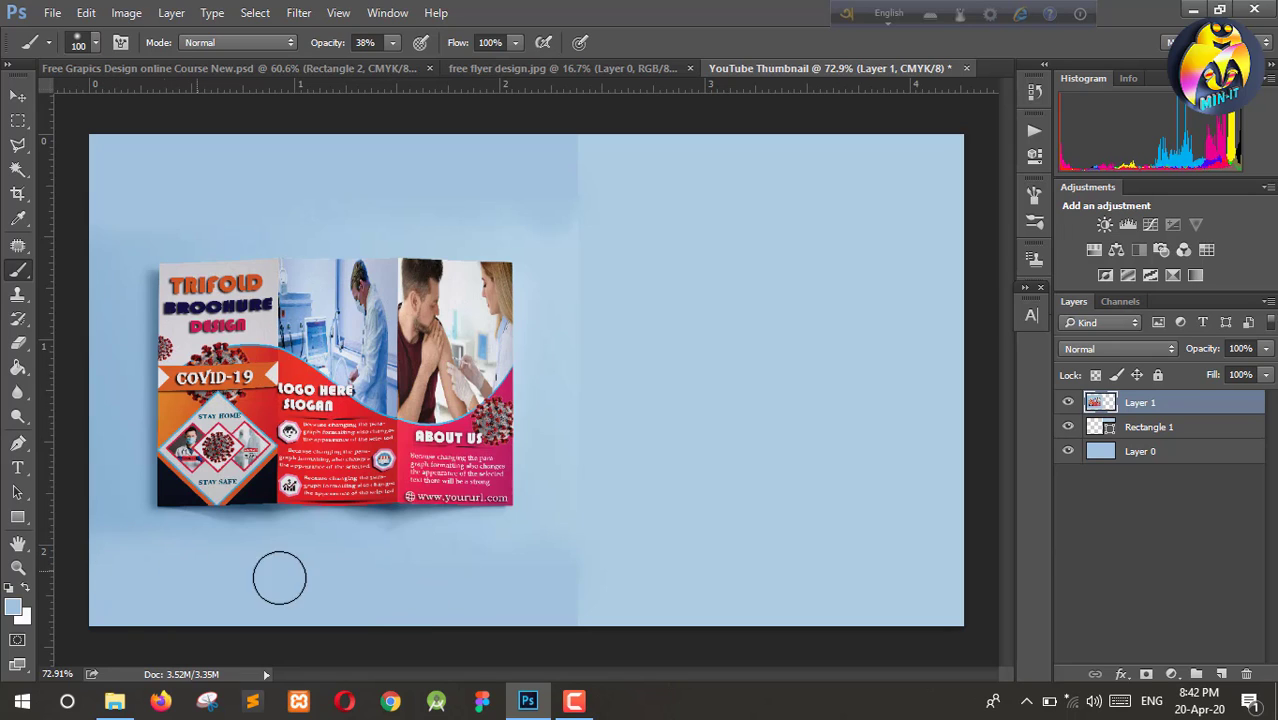
Step: Draw a rounded rectangle about 418 × 146 px above the Rectangle 1 layer, in the upper part of the blue side panel
{"action": "left_click", "coordinate": [1163, 430]}
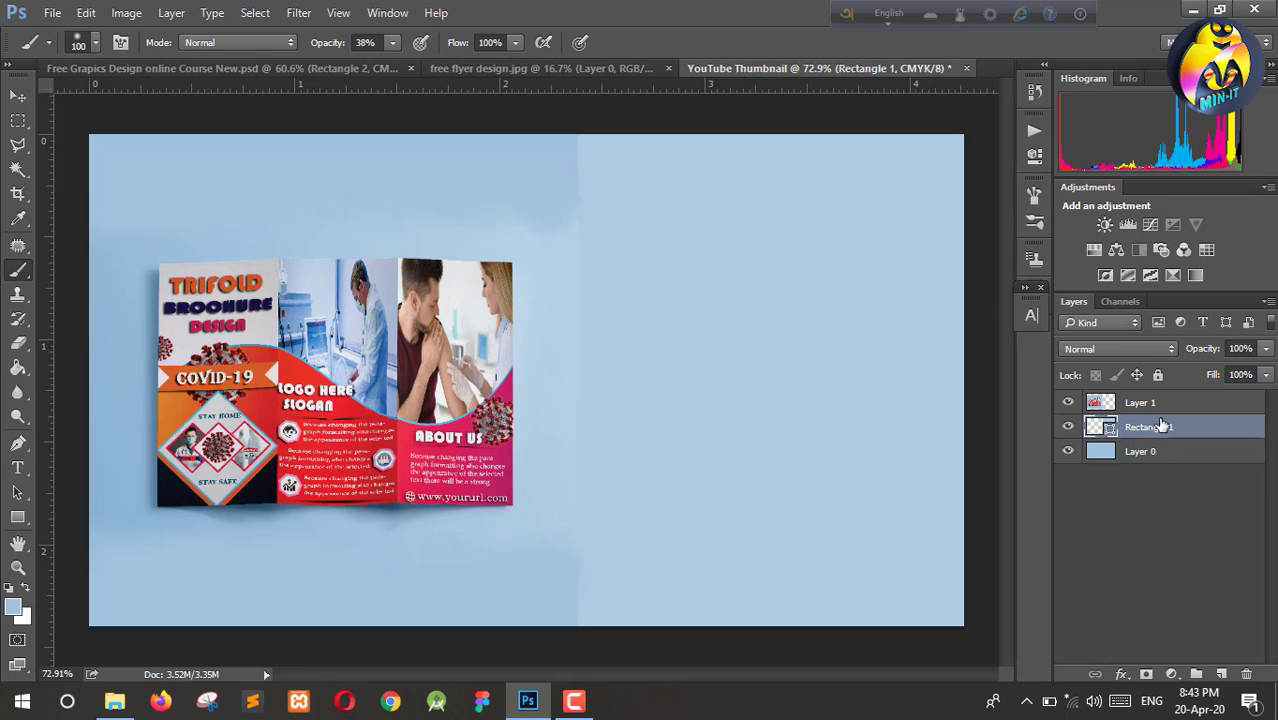
{"action": "key", "text": "v"}
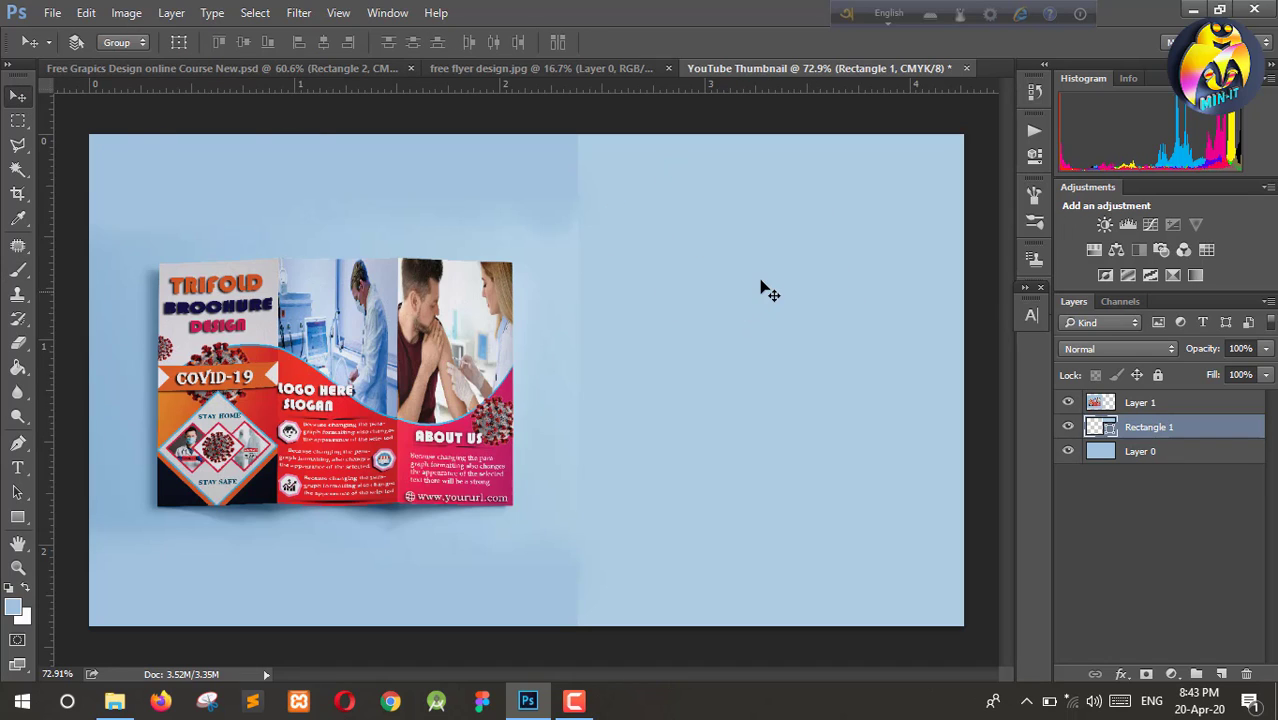
{"action": "right_click", "coordinate": [17, 517]}
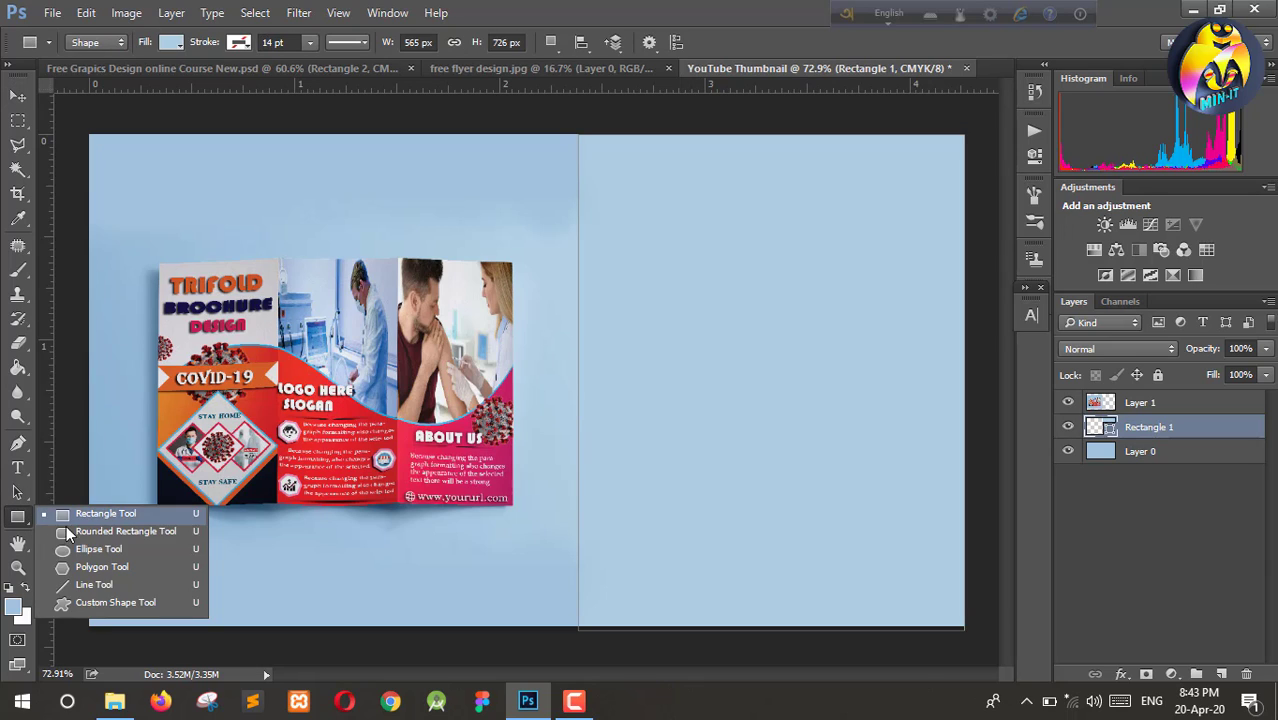
{"action": "left_click", "coordinate": [67, 530]}
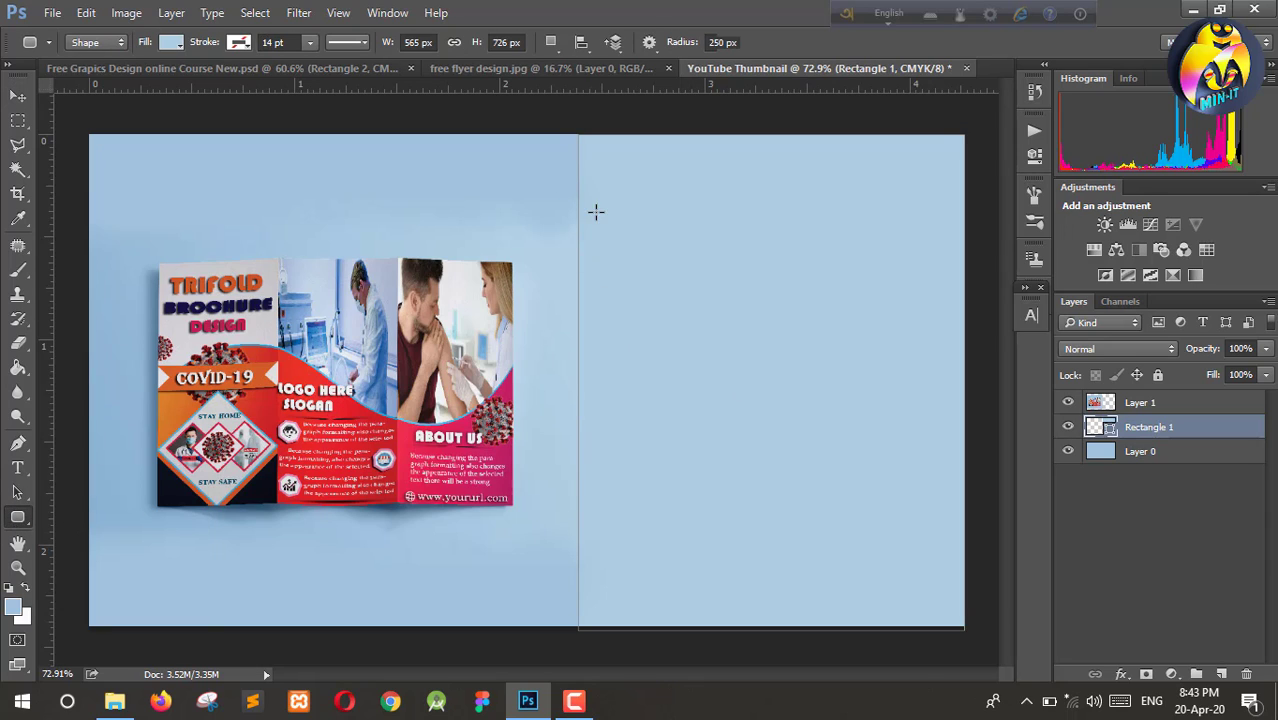
{"action": "left_click_drag", "start_coordinate": [646, 195], "coordinate": [921, 297]}
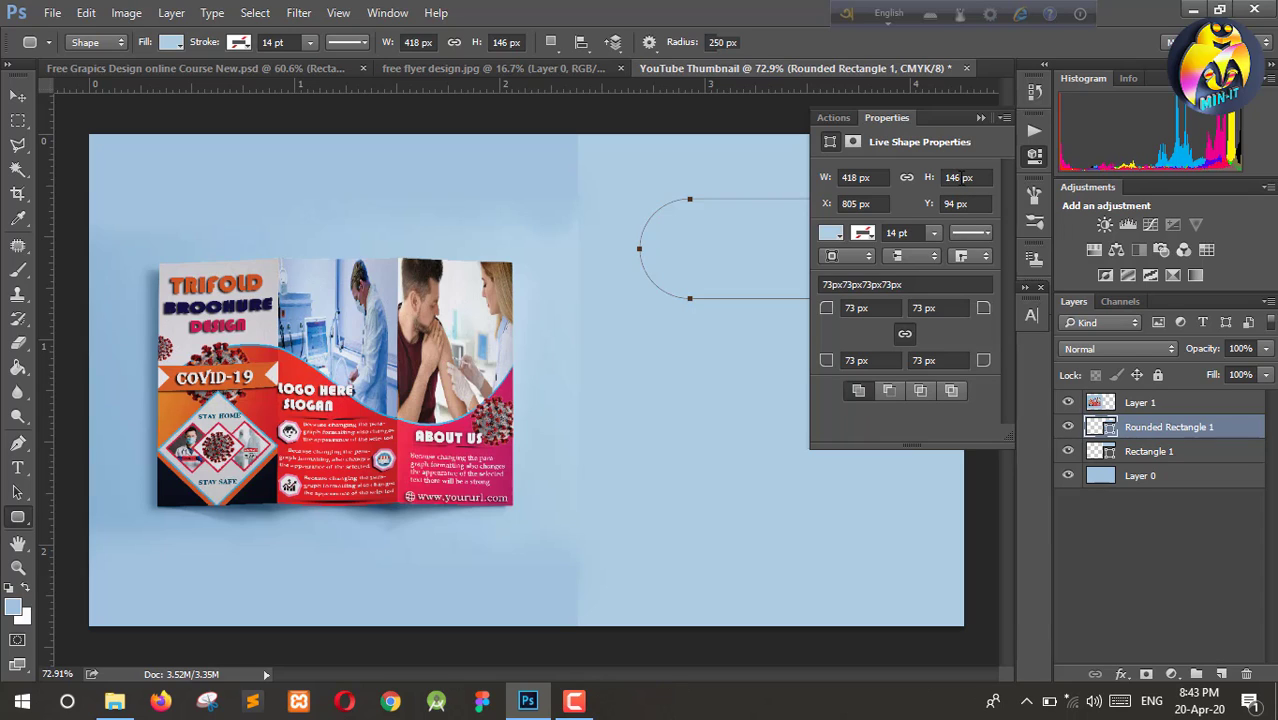
Step: Set the rounded rectangle's height to 150 px and enter a corner radius of 1000 px for fully rounded ends
{"action": "left_click", "coordinate": [960, 178]}
{"action": "key", "text": "BackSpace"}
{"action": "key", "text": "BackSpace"}
{"action": "type", "text": "50"}
{"action": "key", "text": "Return"}
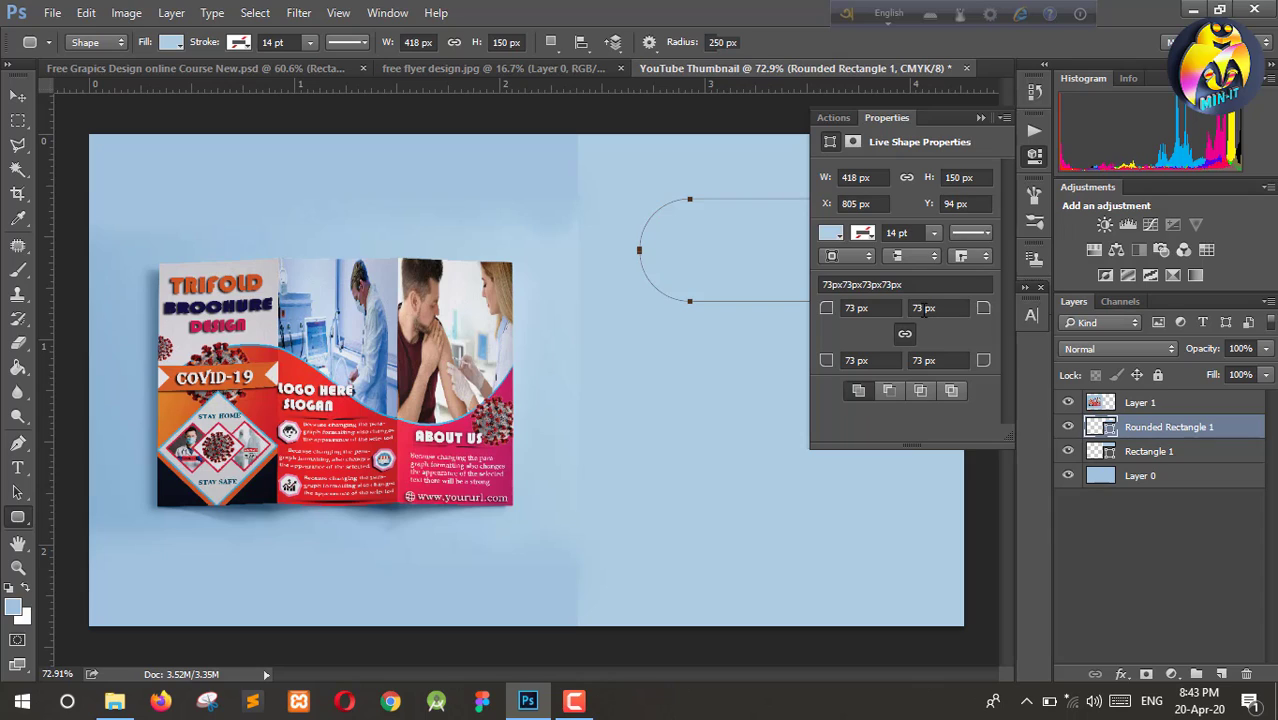
{"action": "left_click", "coordinate": [923, 308]}
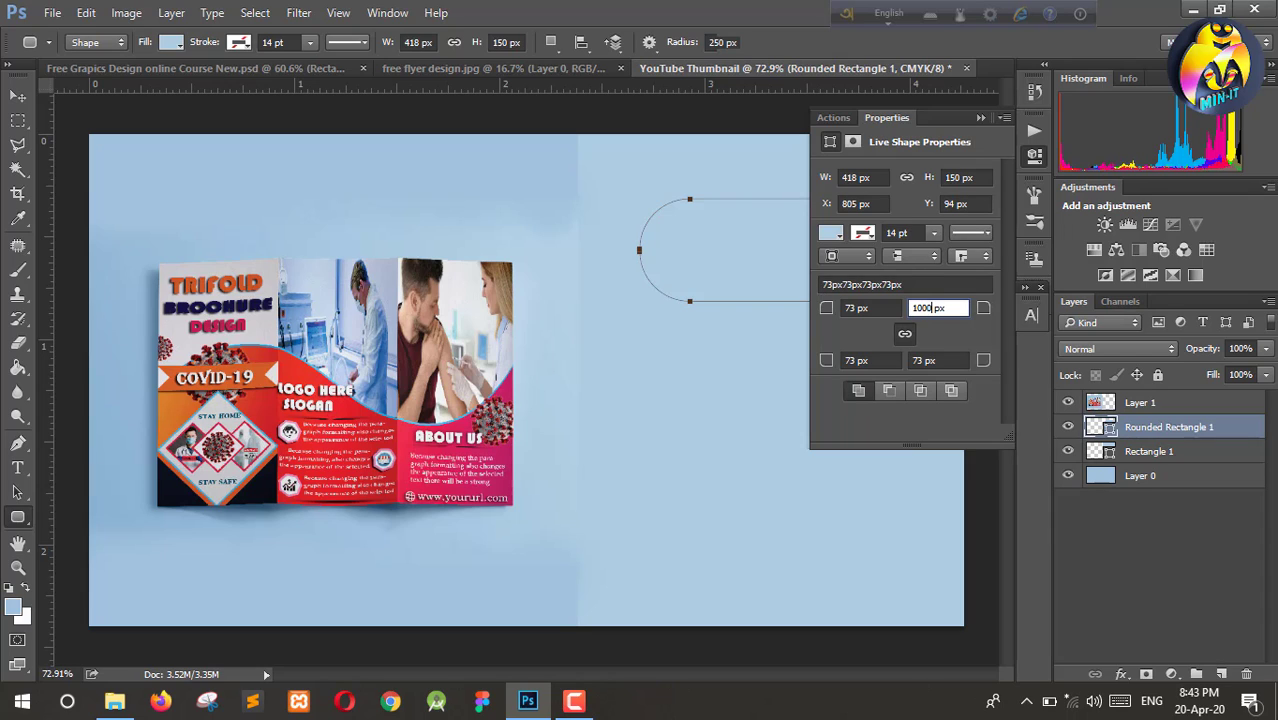
{"action": "key", "text": "Return"}
{"action": "left_click", "coordinate": [1035, 158]}
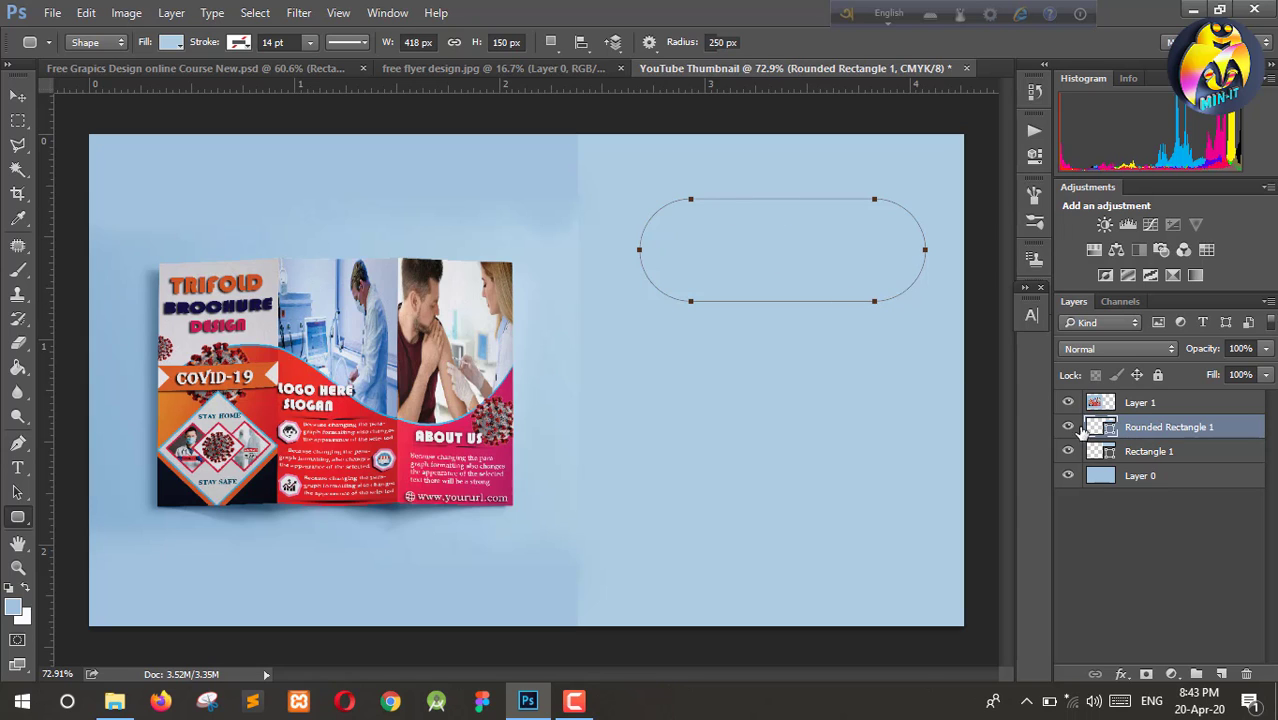
Step: Change the rounded rectangle's fill colour to light grey #e1e3e4
{"action": "double_click", "coordinate": [1104, 430]}
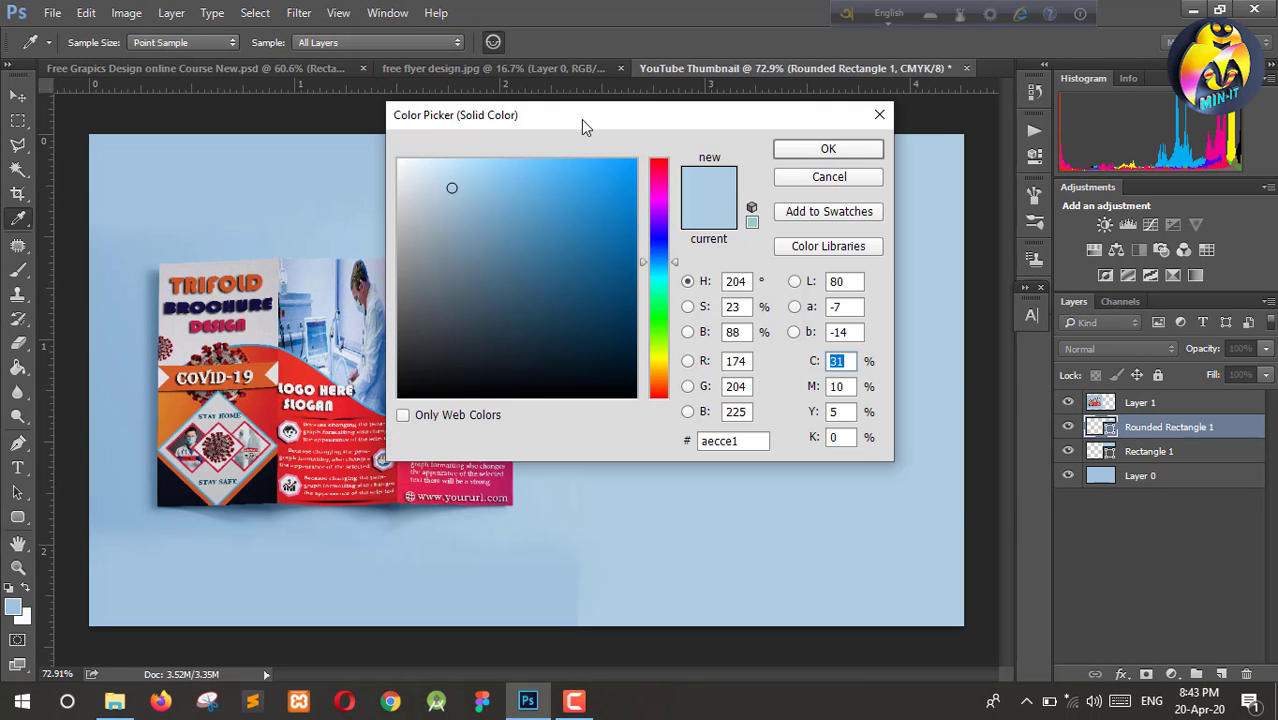
{"action": "left_click_drag", "start_coordinate": [585, 126], "coordinate": [928, 178]}
{"action": "left_click", "coordinate": [749, 242]}
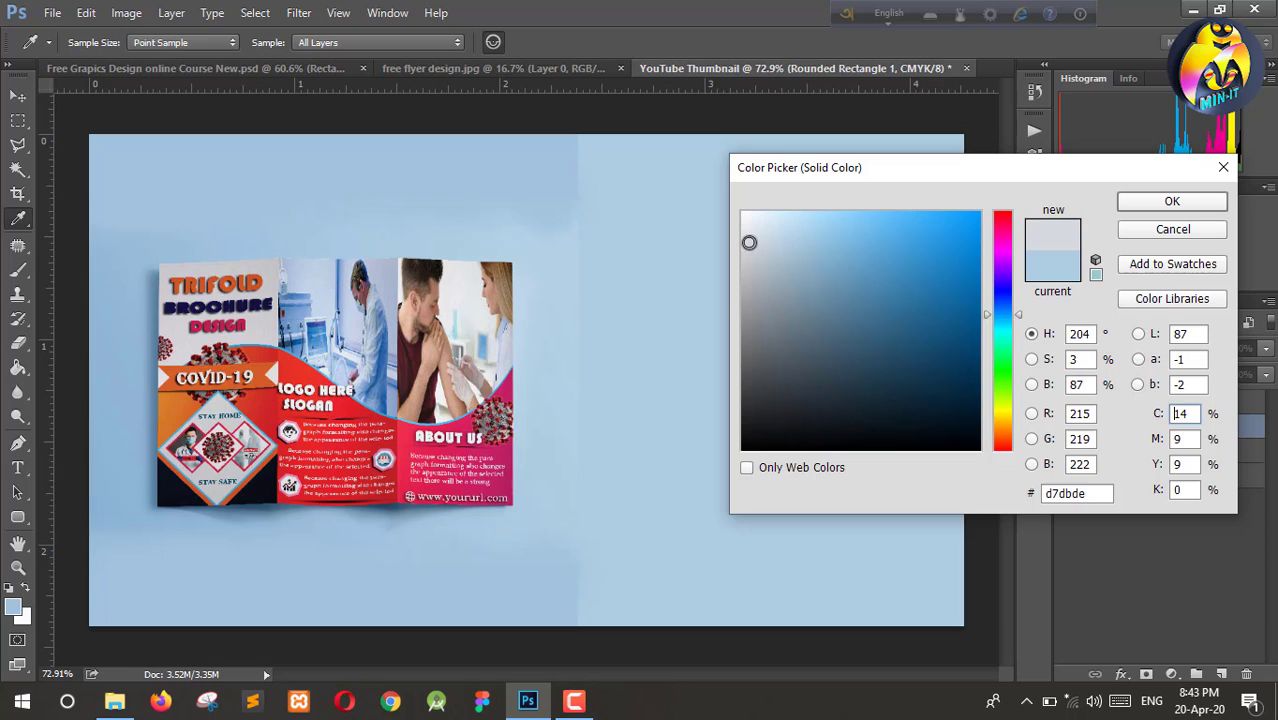
{"action": "left_click", "coordinate": [746, 236]}
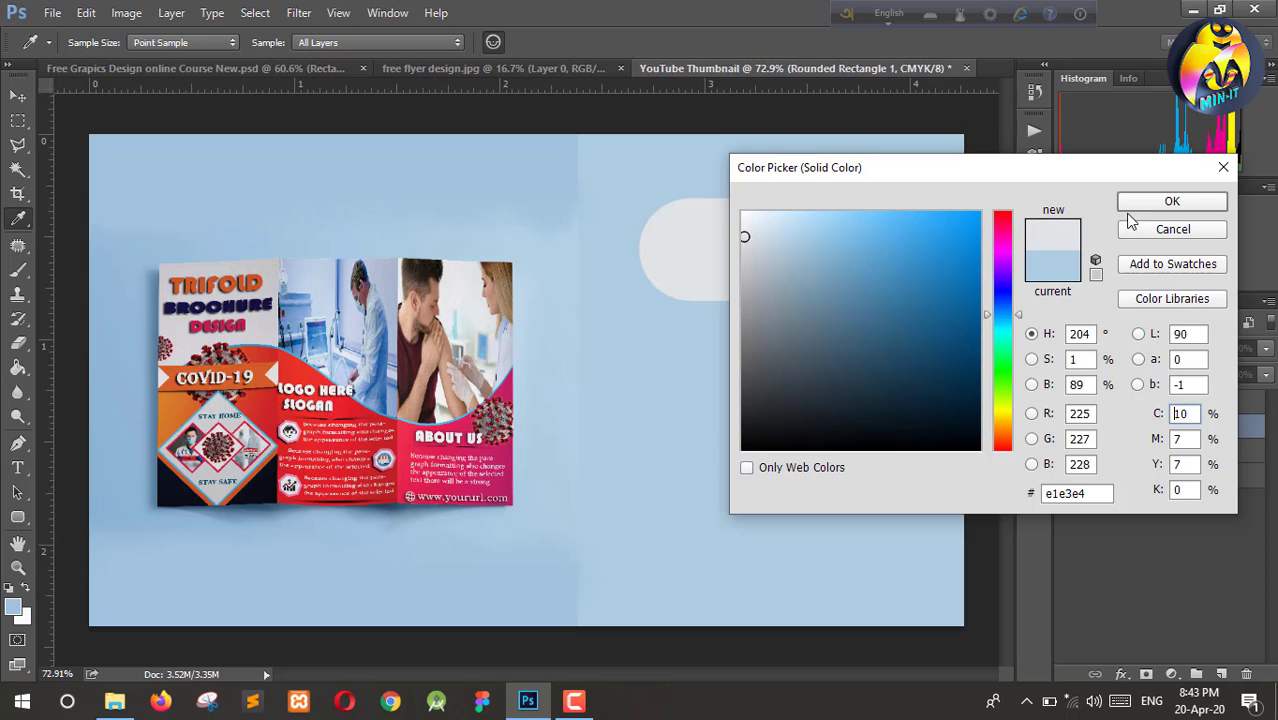
{"action": "left_click", "coordinate": [1170, 201]}
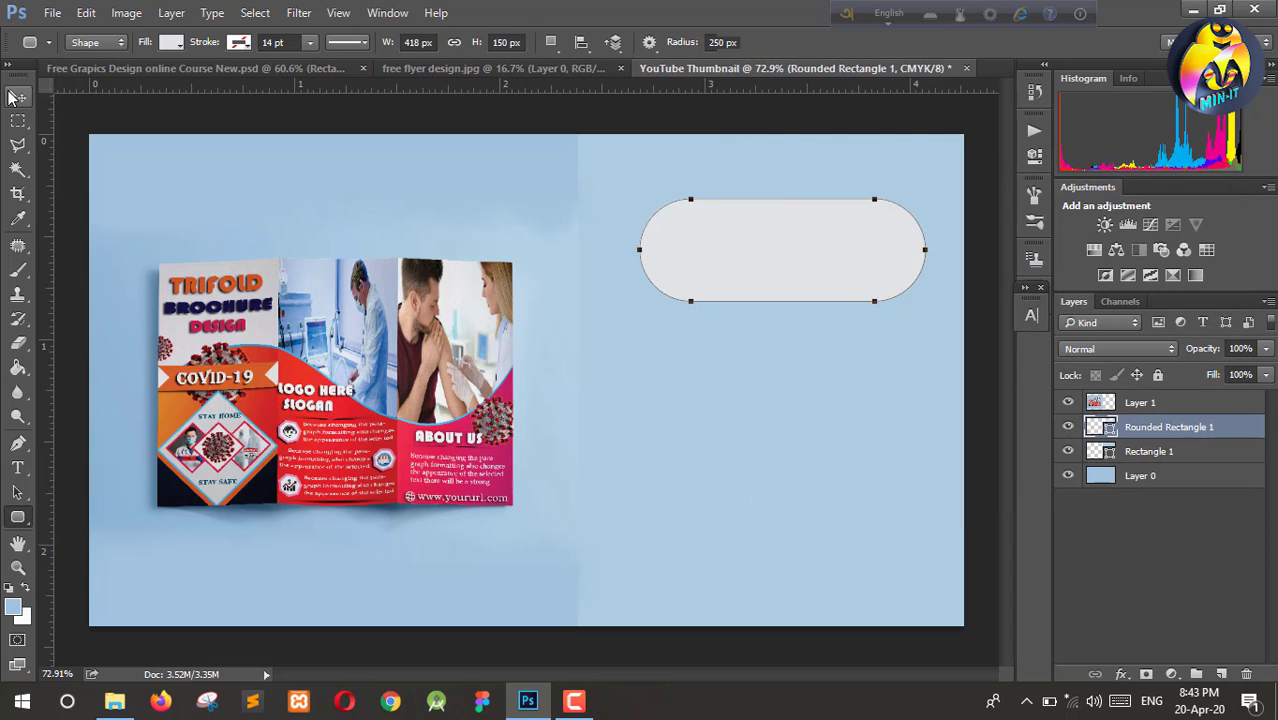
{"action": "left_click", "coordinate": [18, 95]}
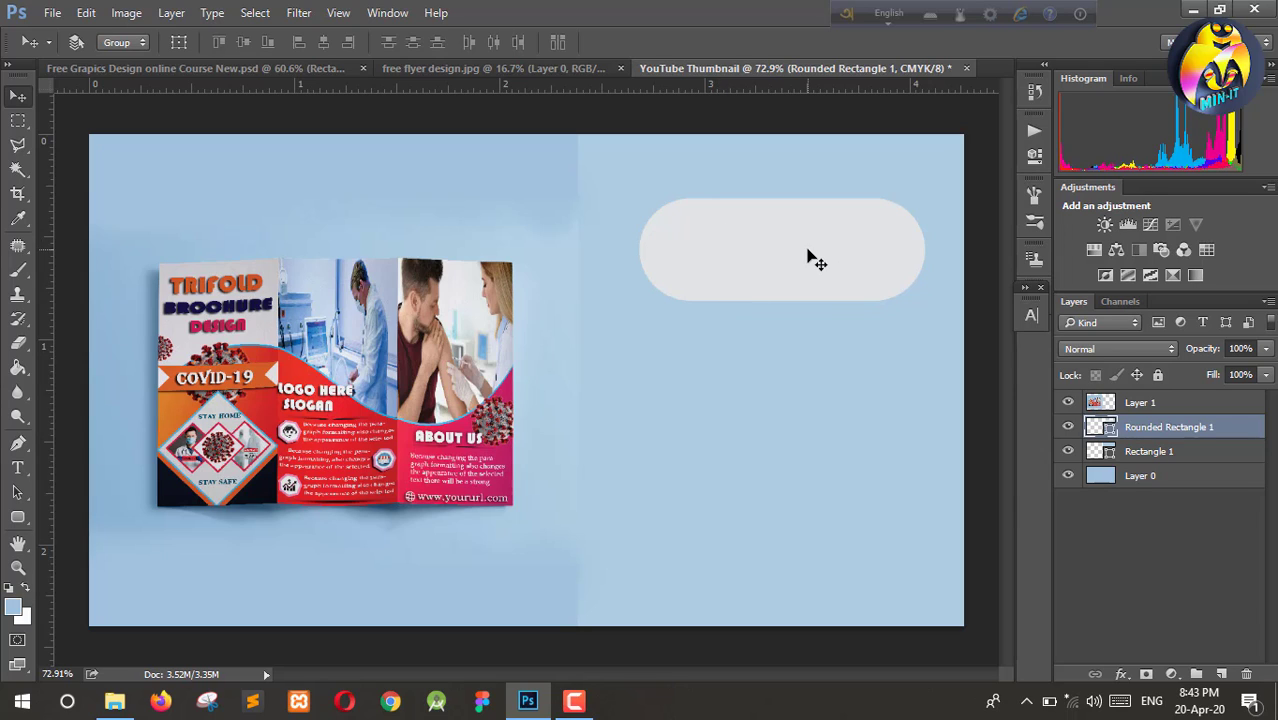
Step: Draw an ellipse about 131 × 139 px over the left end of the grey rounded rectangle
{"action": "right_click", "coordinate": [18, 517]}
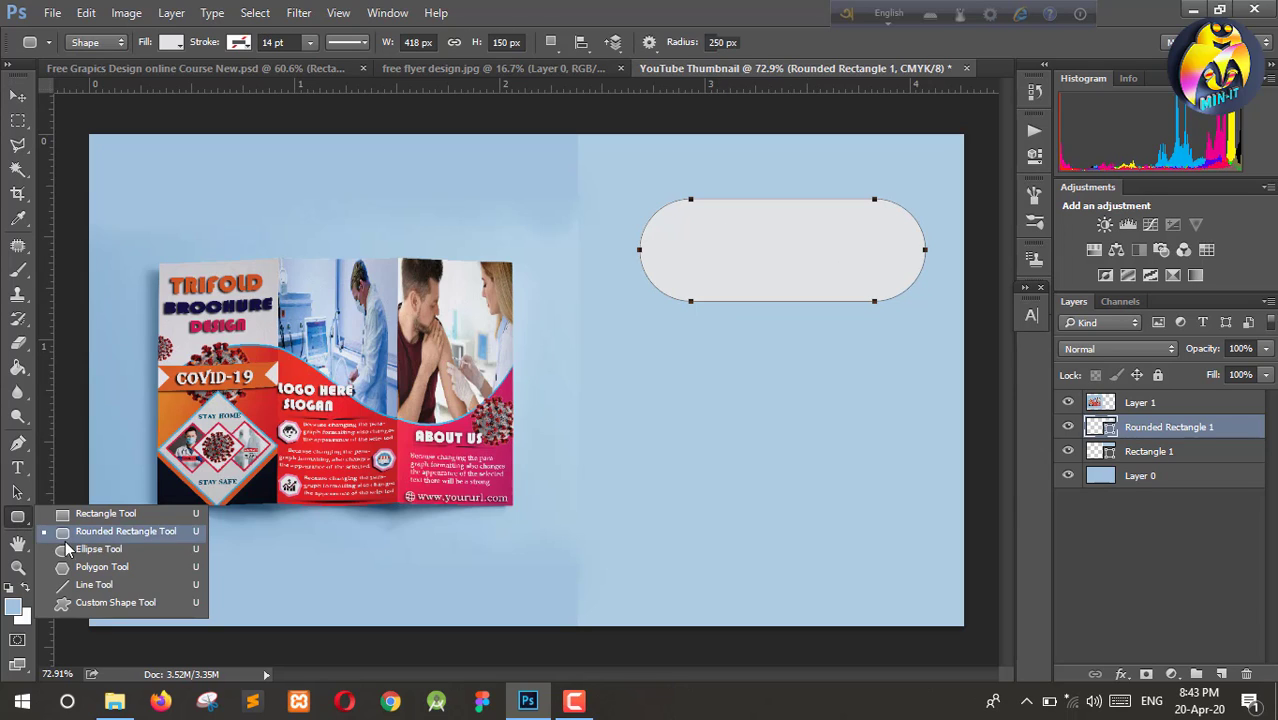
{"action": "left_click", "coordinate": [80, 556]}
{"action": "left_click_drag", "start_coordinate": [659, 207], "coordinate": [748, 300]}
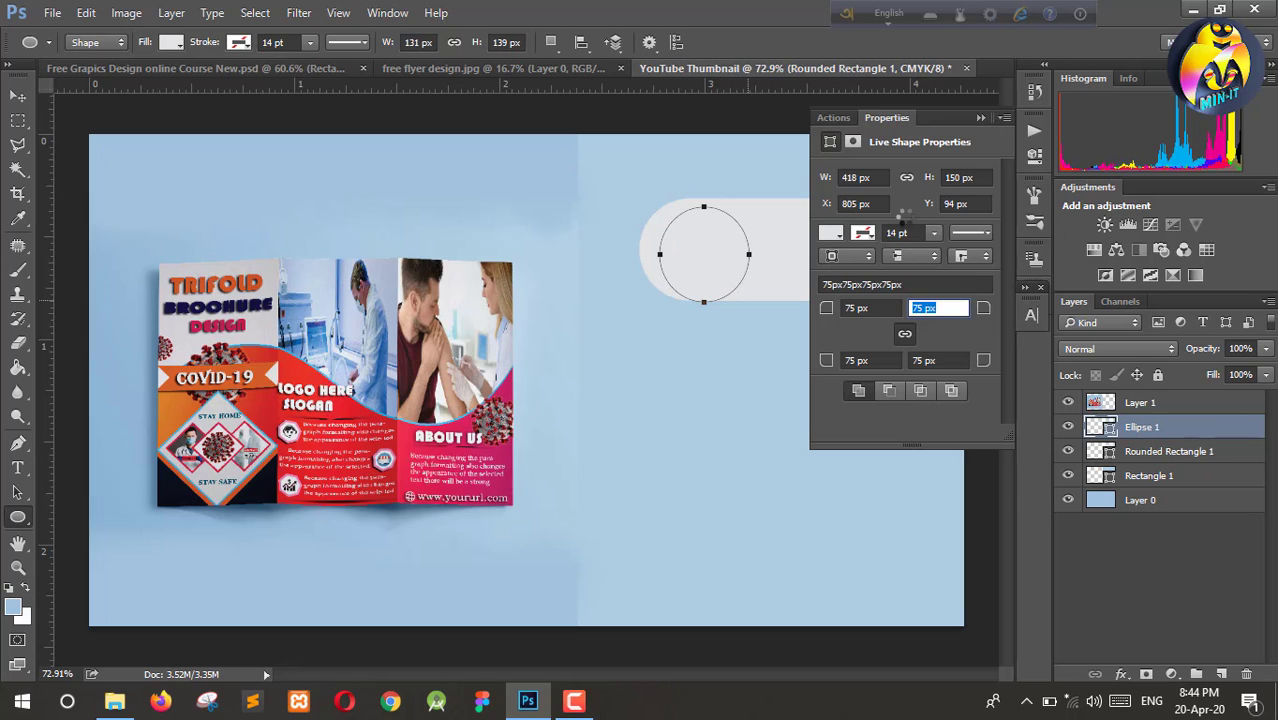
Step: Make the ellipse a 150 × 150 px circle and move it to X 825, Y 94 px, level with the rounded rectangle
{"action": "double_click", "coordinate": [955, 191]}
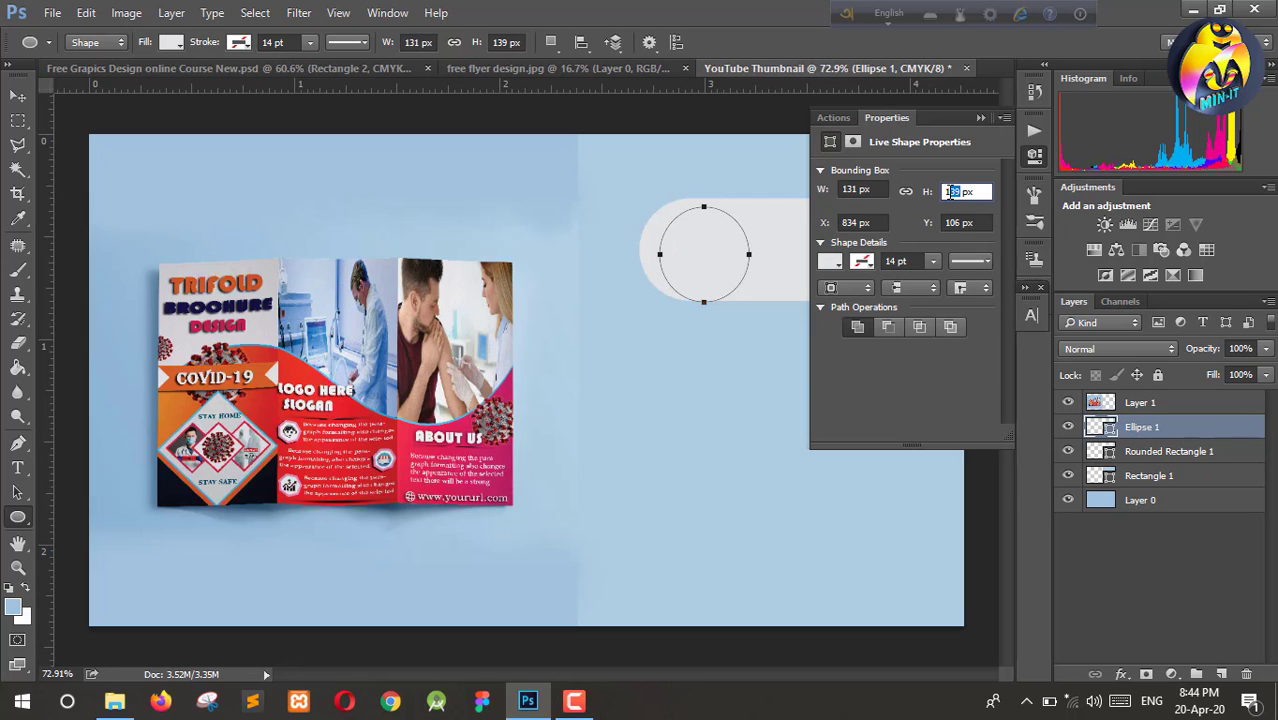
{"action": "type", "text": "150"}
{"action": "key", "text": "Return"}
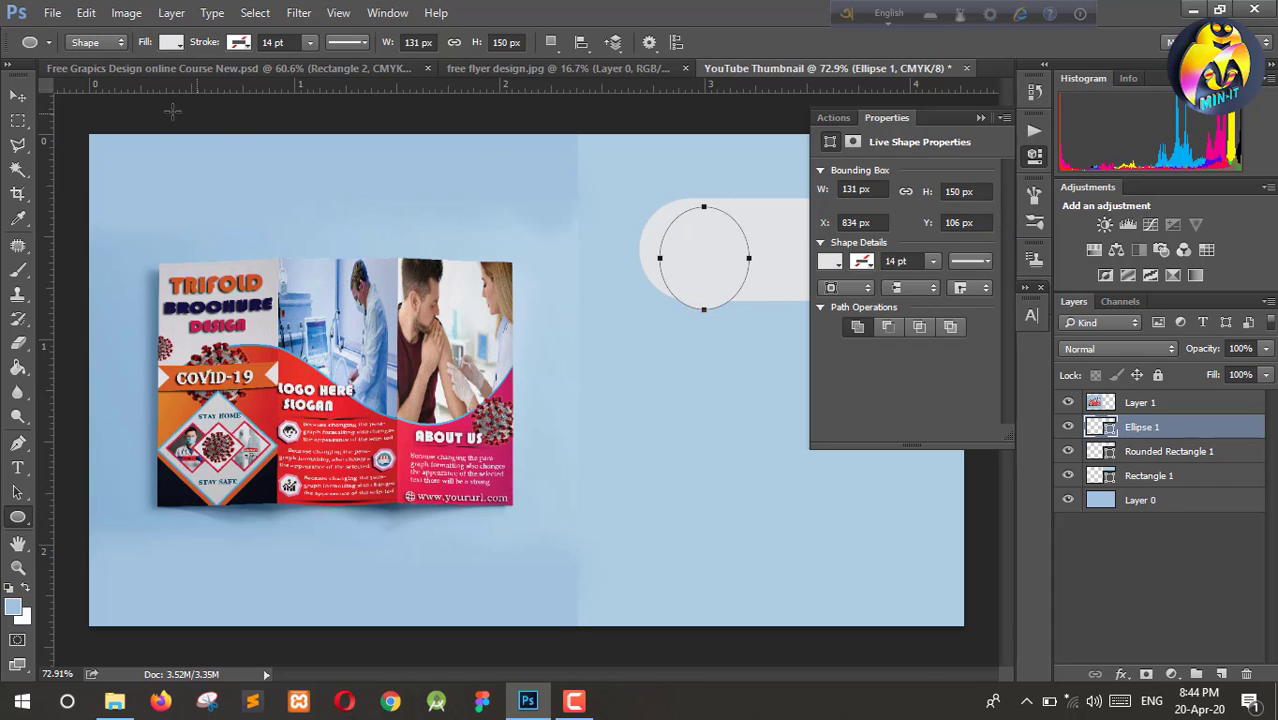
{"action": "key", "text": "v"}
{"action": "left_click", "coordinate": [851, 189]}
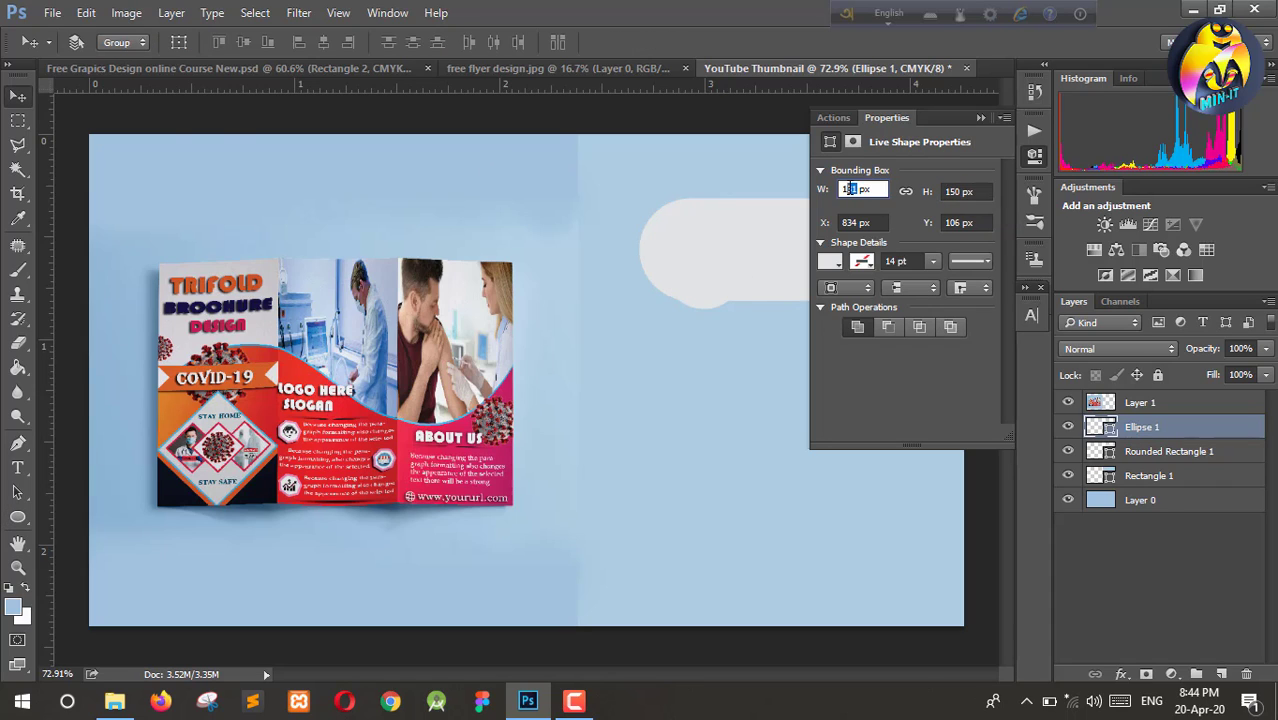
{"action": "type", "text": "50"}
{"action": "key", "text": "Return"}
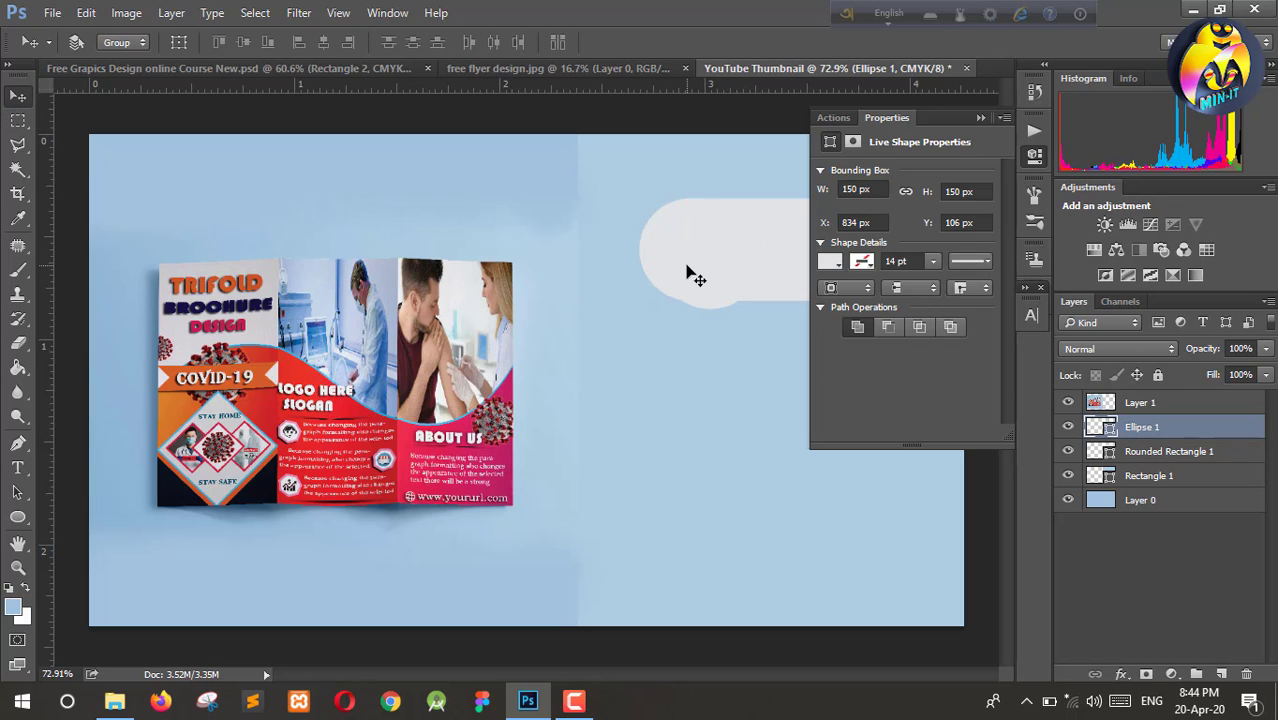
{"action": "mouse_move", "coordinate": [687, 268]}
{"action": "left_mouse_down"}
{"action": "mouse_move", "coordinate": [676, 260]}
{"action": "mouse_move", "coordinate": [688, 262]}
{"action": "left_mouse_up"}
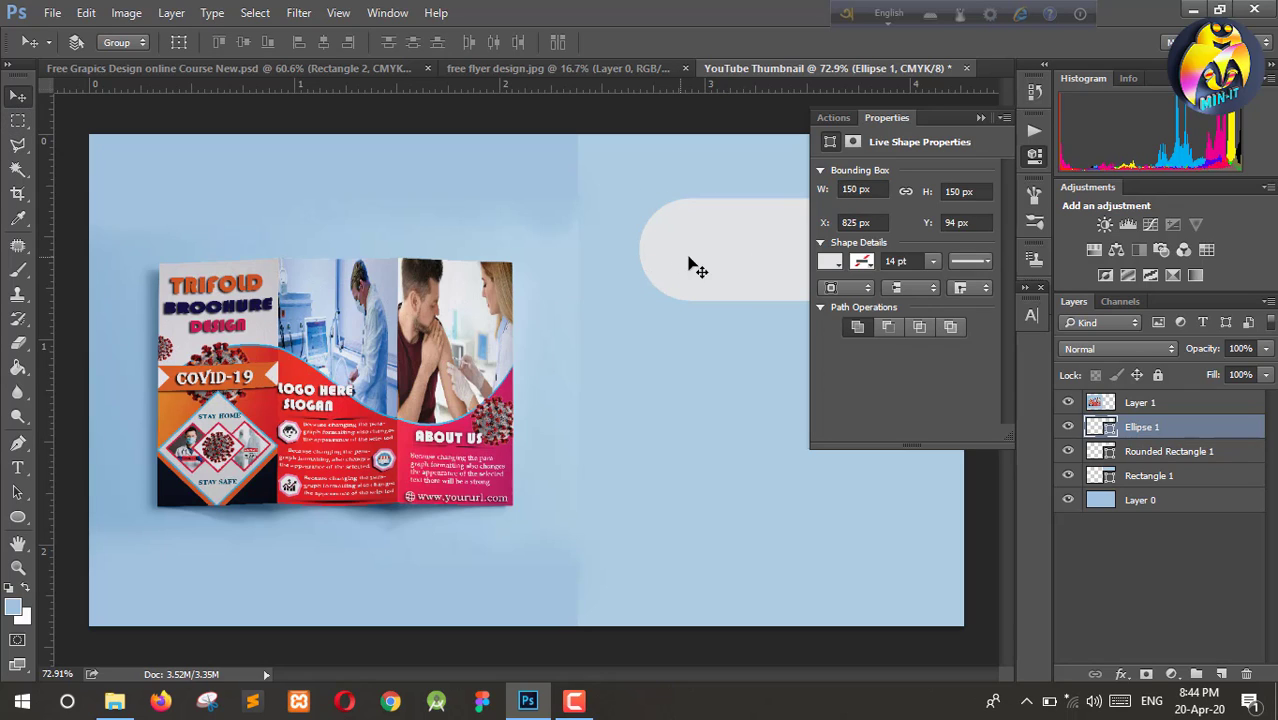
Step: Give the circle a light blue 3 pt stroke and move it to X 805 px, flush with the rounded rectangle's left end
{"action": "left_click", "coordinate": [860, 262]}
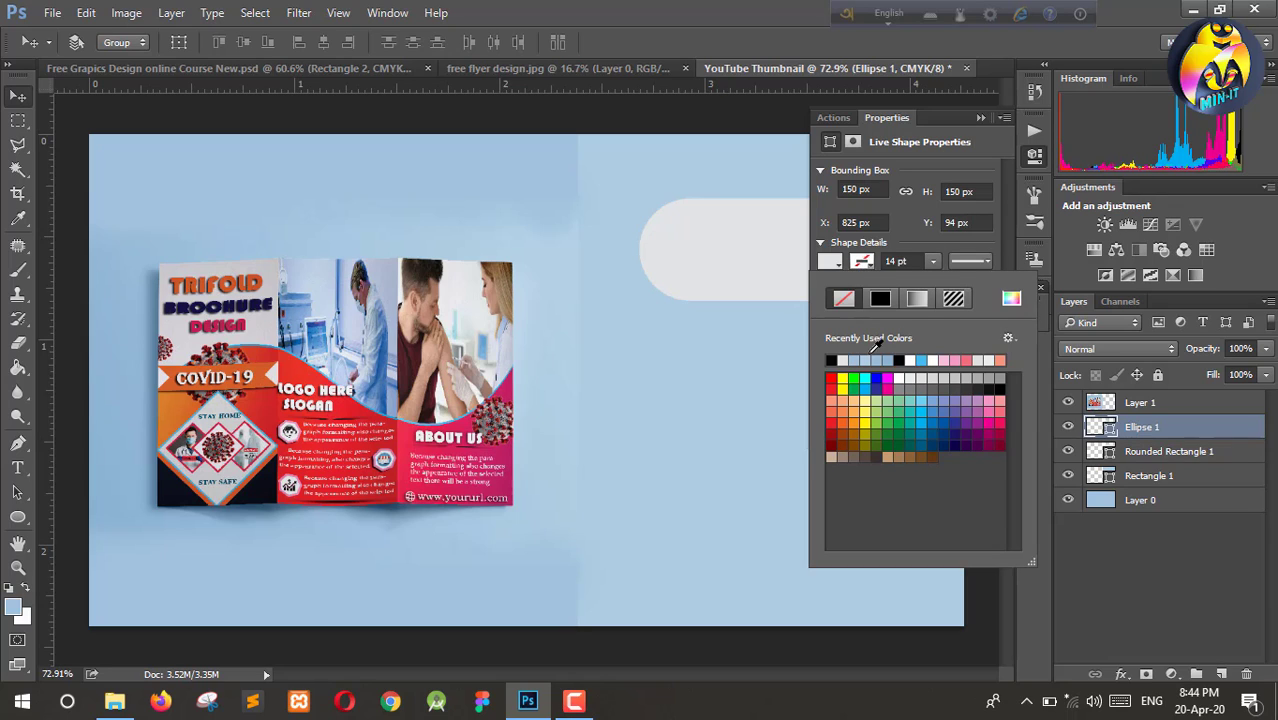
{"action": "left_click", "coordinate": [880, 359]}
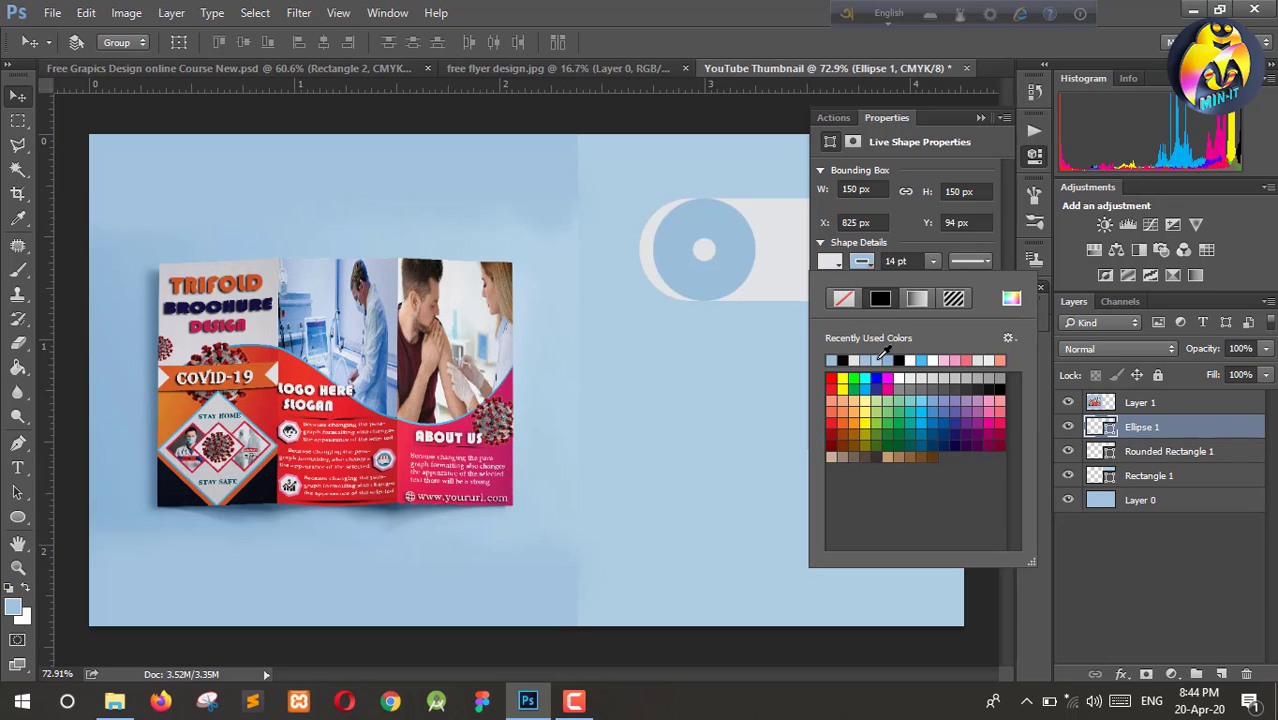
{"action": "left_click", "coordinate": [890, 261]}
{"action": "left_click", "coordinate": [890, 261]}
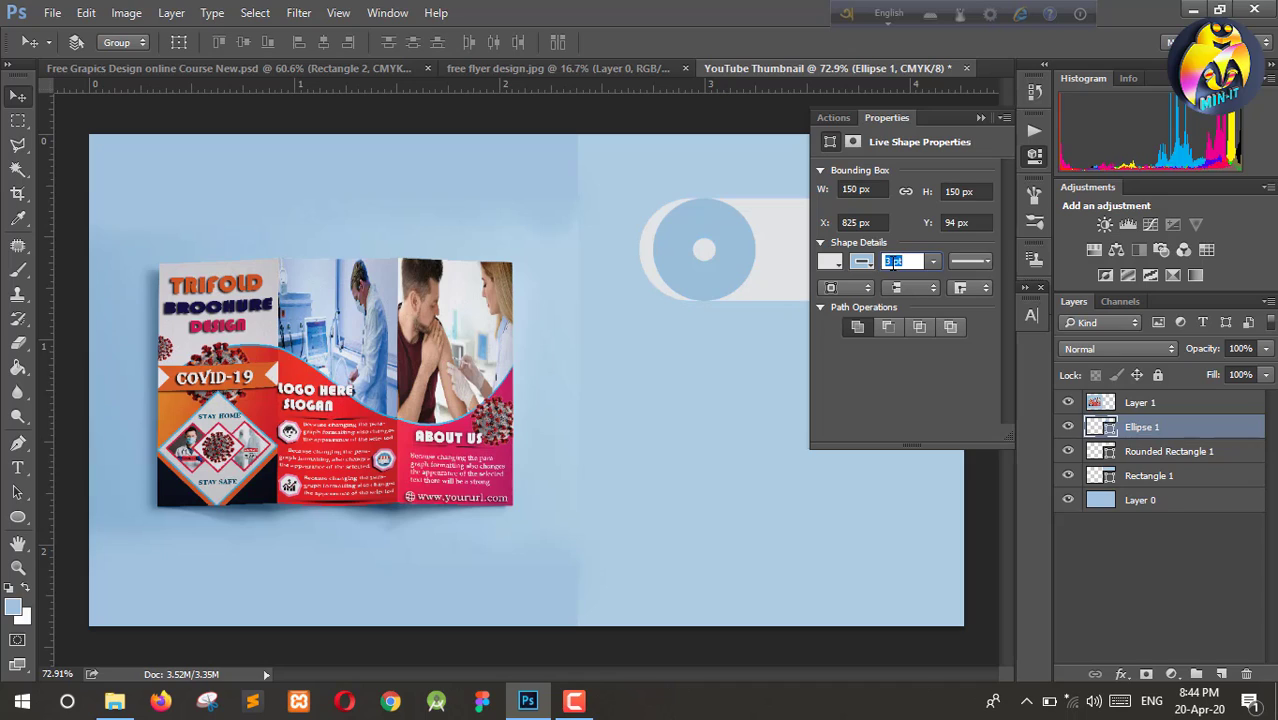
{"action": "key", "text": "Return"}
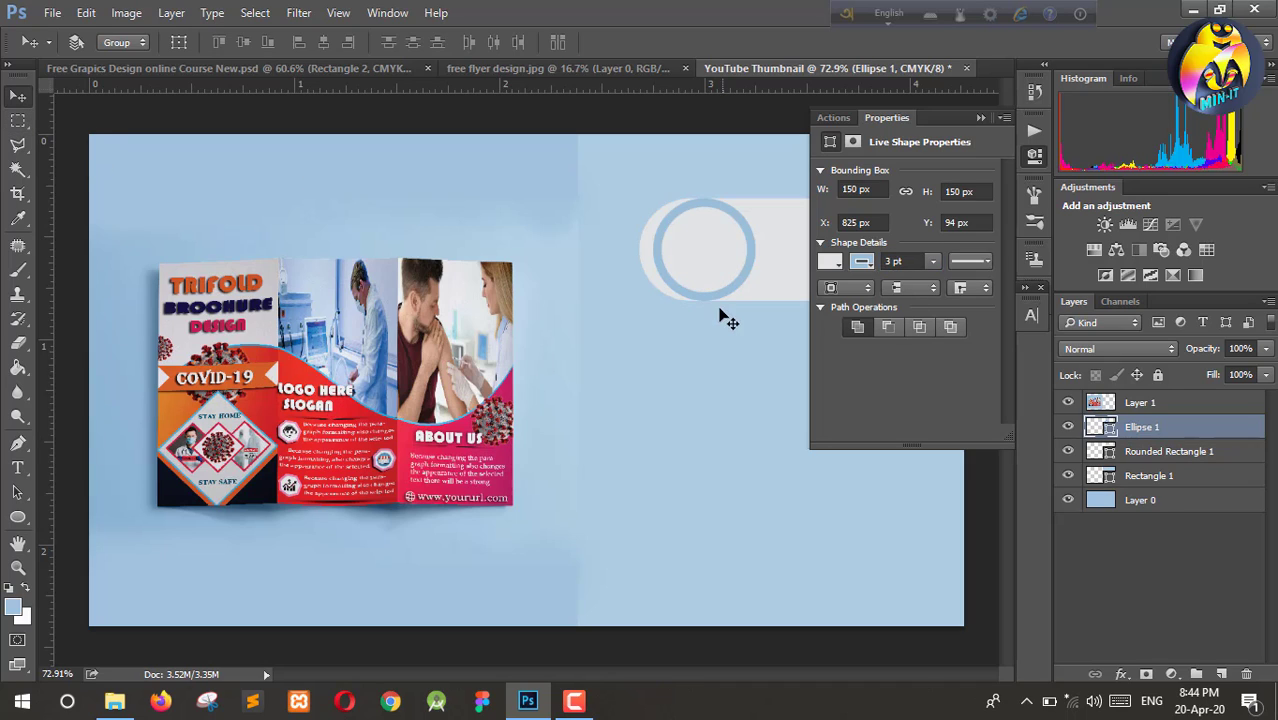
{"action": "left_click_drag", "start_coordinate": [711, 251], "coordinate": [693, 256]}
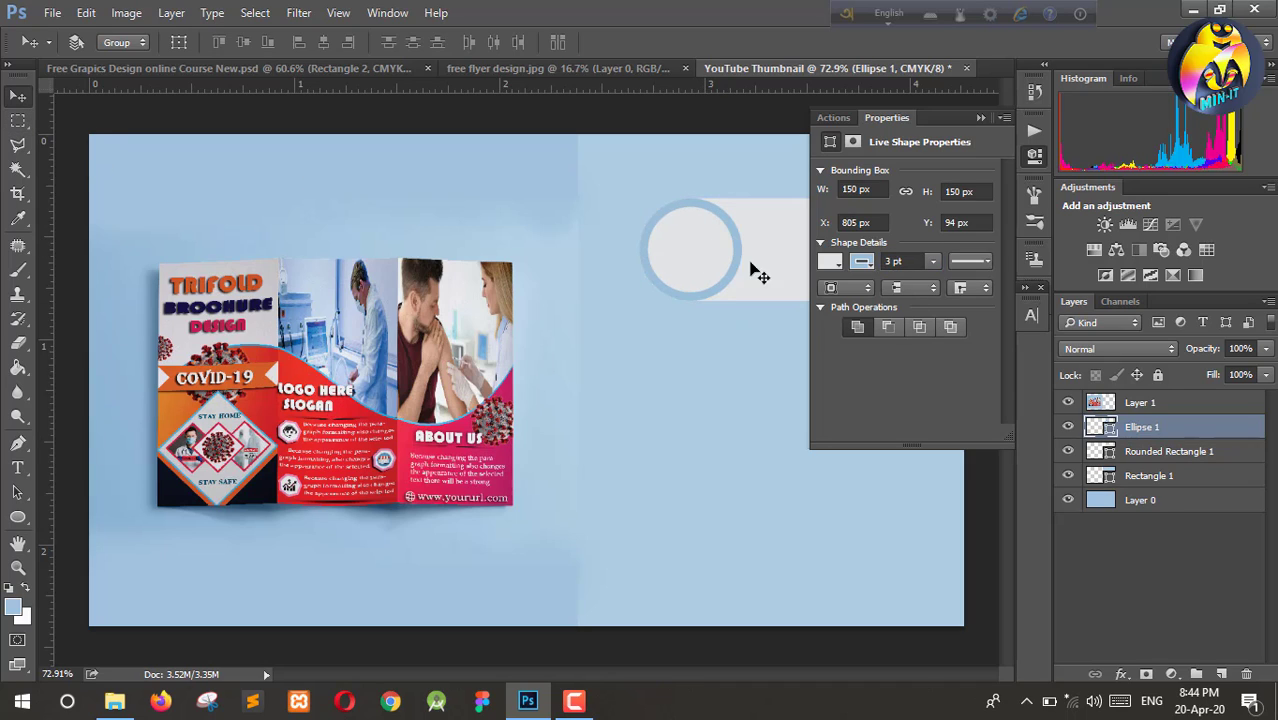
{"action": "left_click", "coordinate": [1040, 160]}
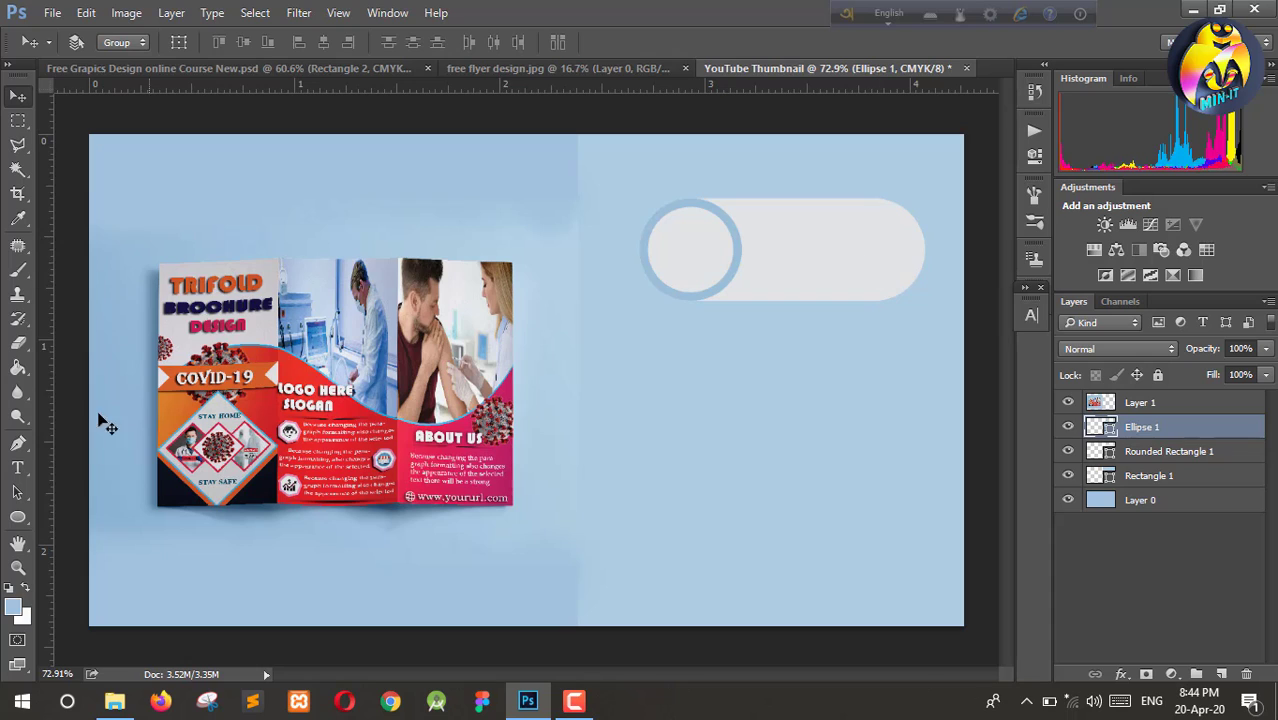
Step: Add the text "FLyer Design" below the grey rounded rectangle and select all of its characters
{"action": "left_click", "coordinate": [17, 467]}
{"action": "left_click", "coordinate": [688, 358]}
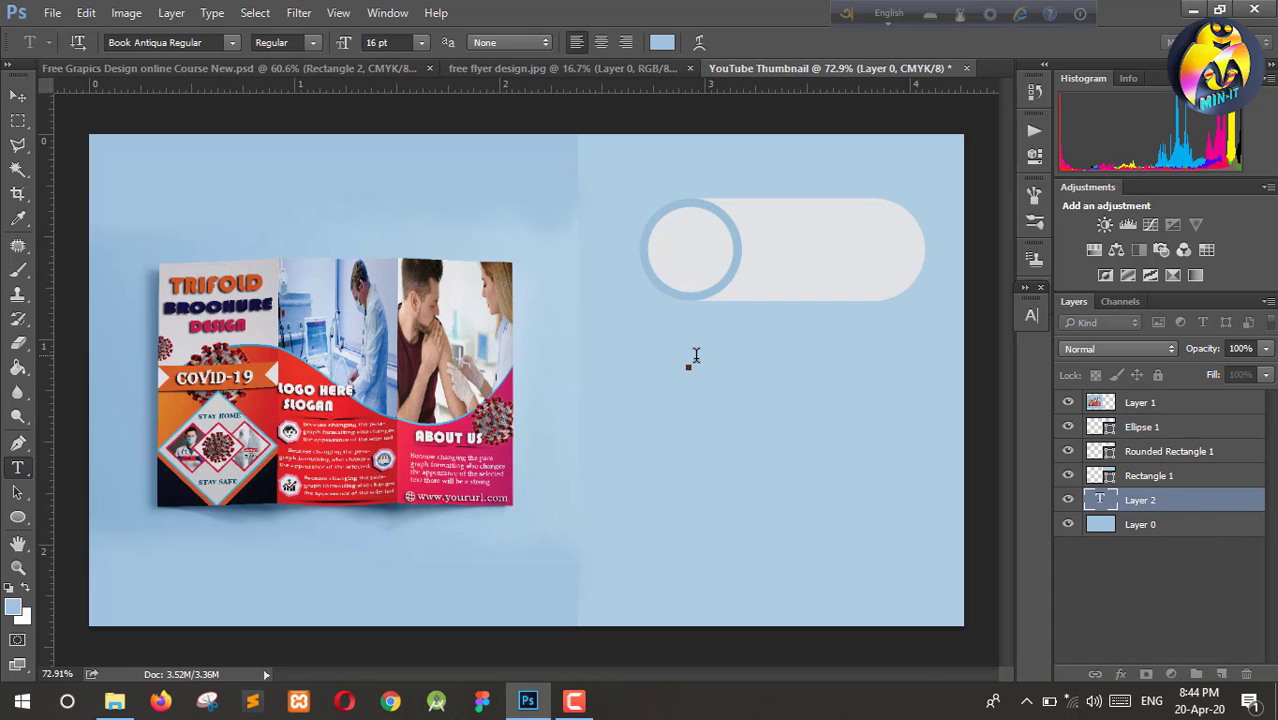
{"action": "key", "text": "Escape"}
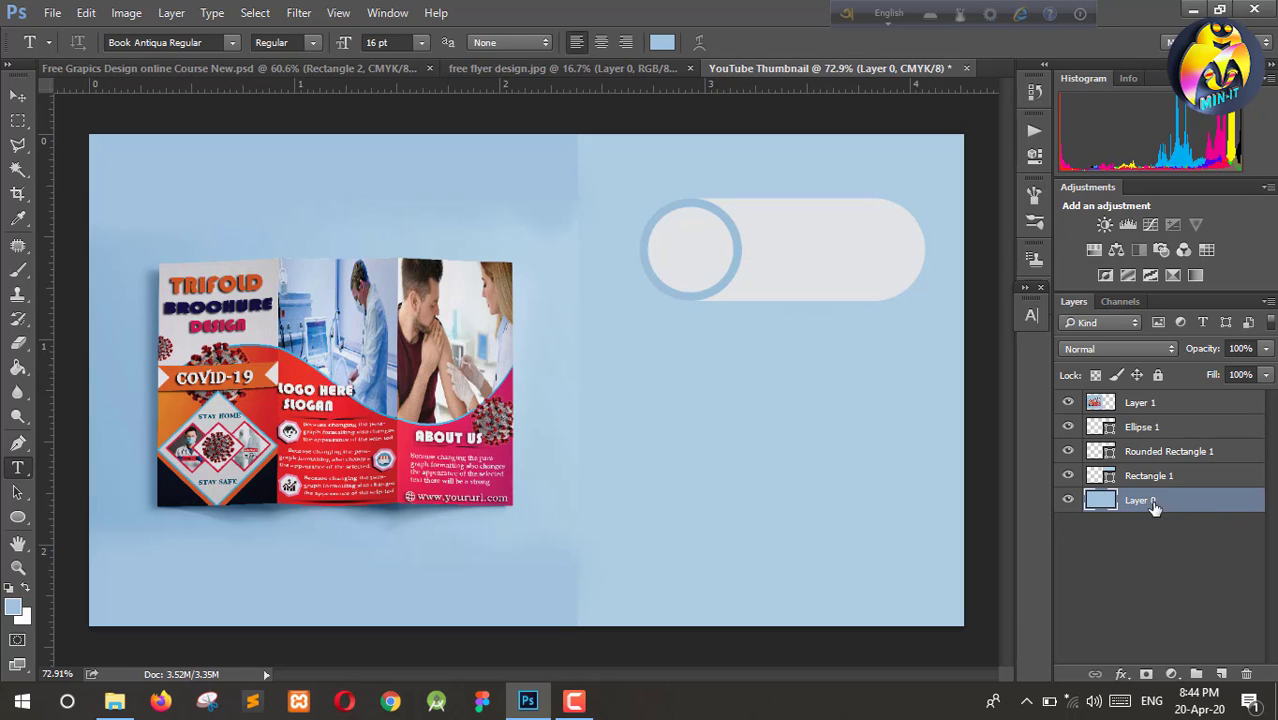
{"action": "left_click", "coordinate": [689, 372]}
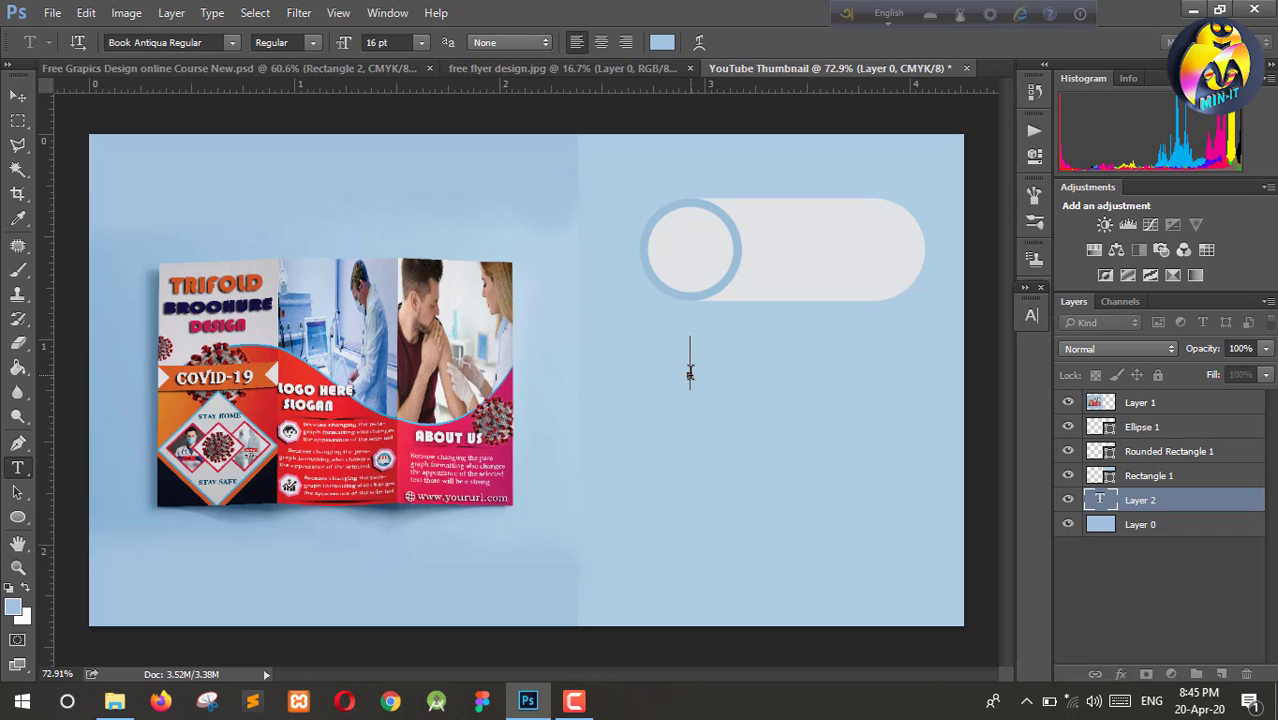
{"action": "type", "text": "Profes"}
{"action": "key", "text": "ctrl+a"}
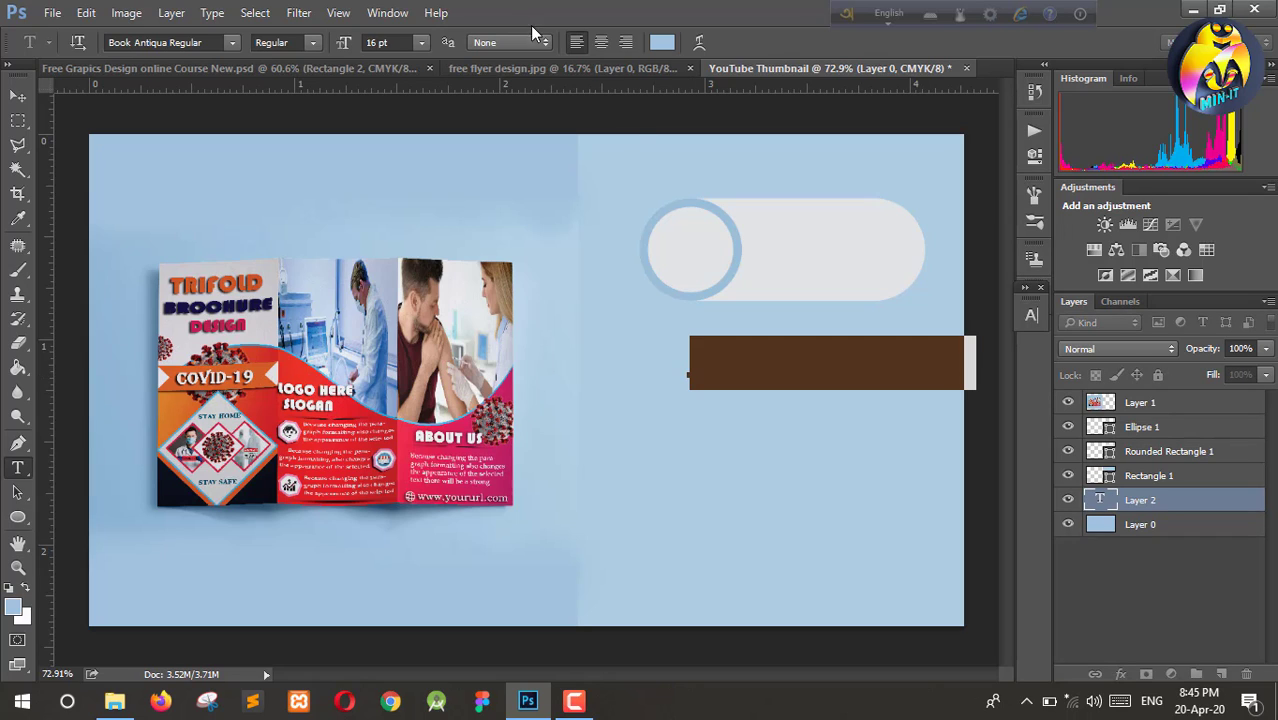
Step: Set the text colour to near-black #000305 and move the text layer to the top of the layer stack
{"action": "left_click", "coordinate": [660, 42]}
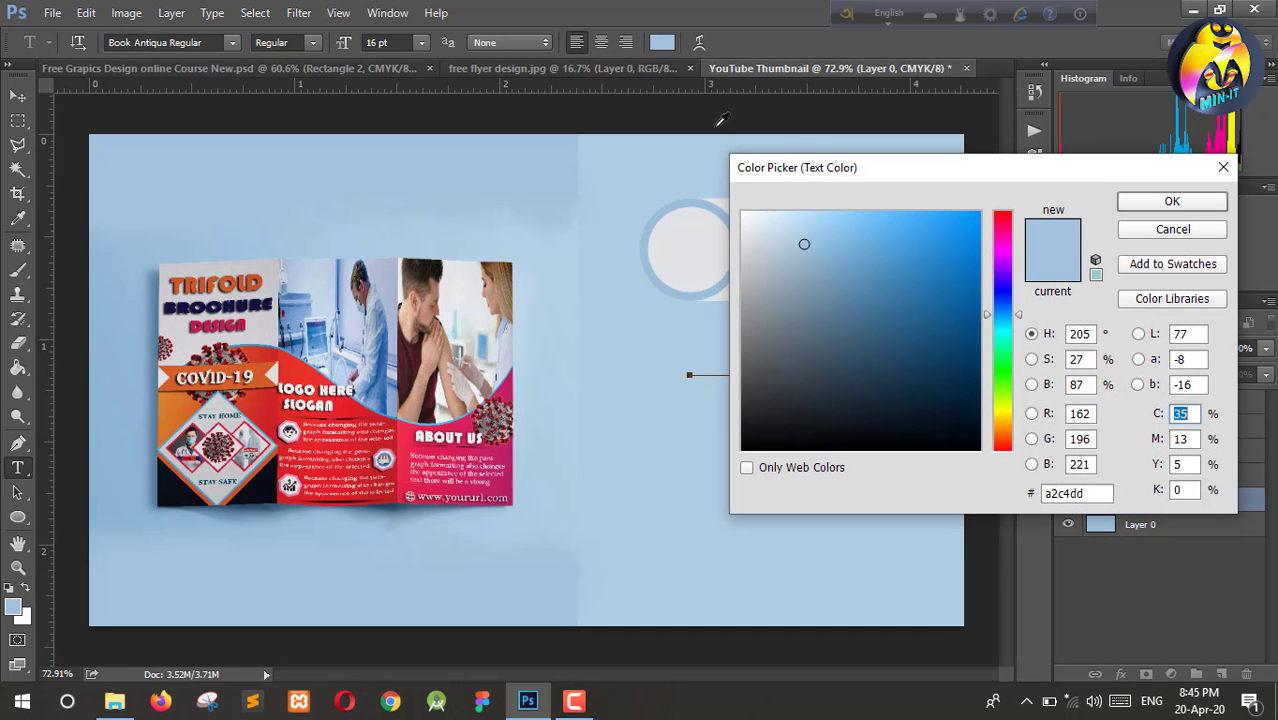
{"action": "left_click", "coordinate": [975, 445]}
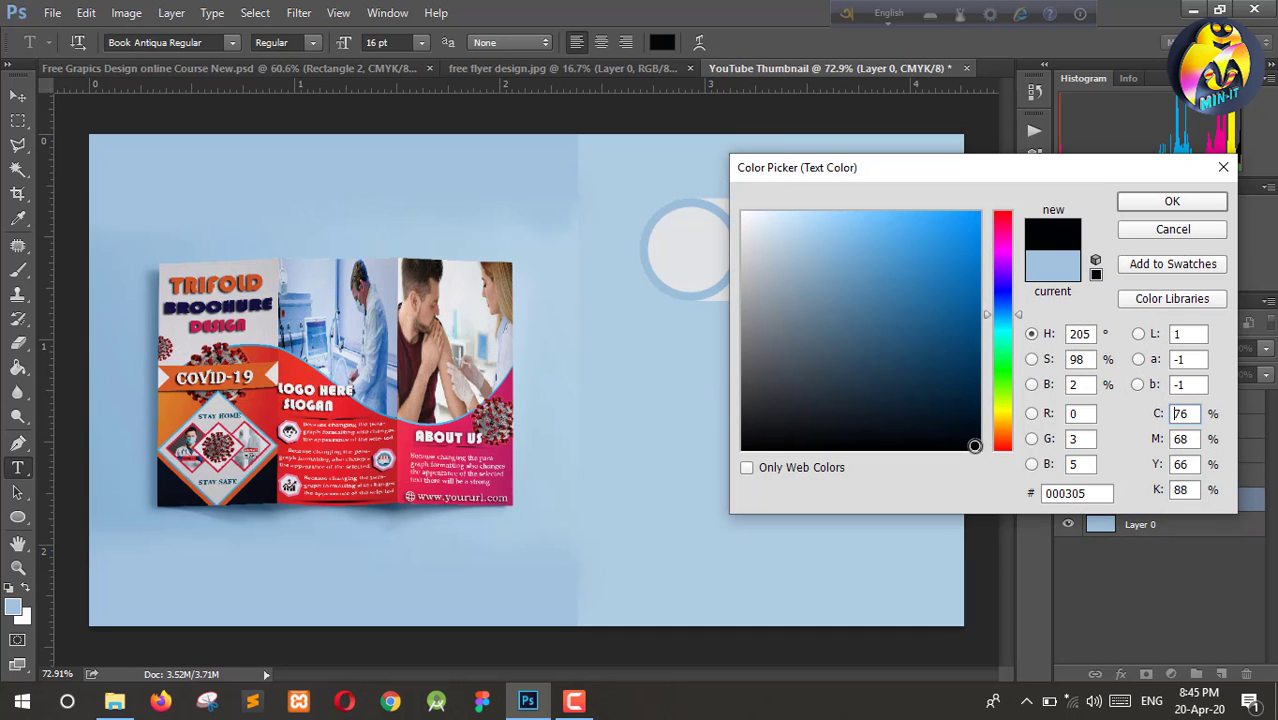
{"action": "left_click", "coordinate": [1172, 201]}
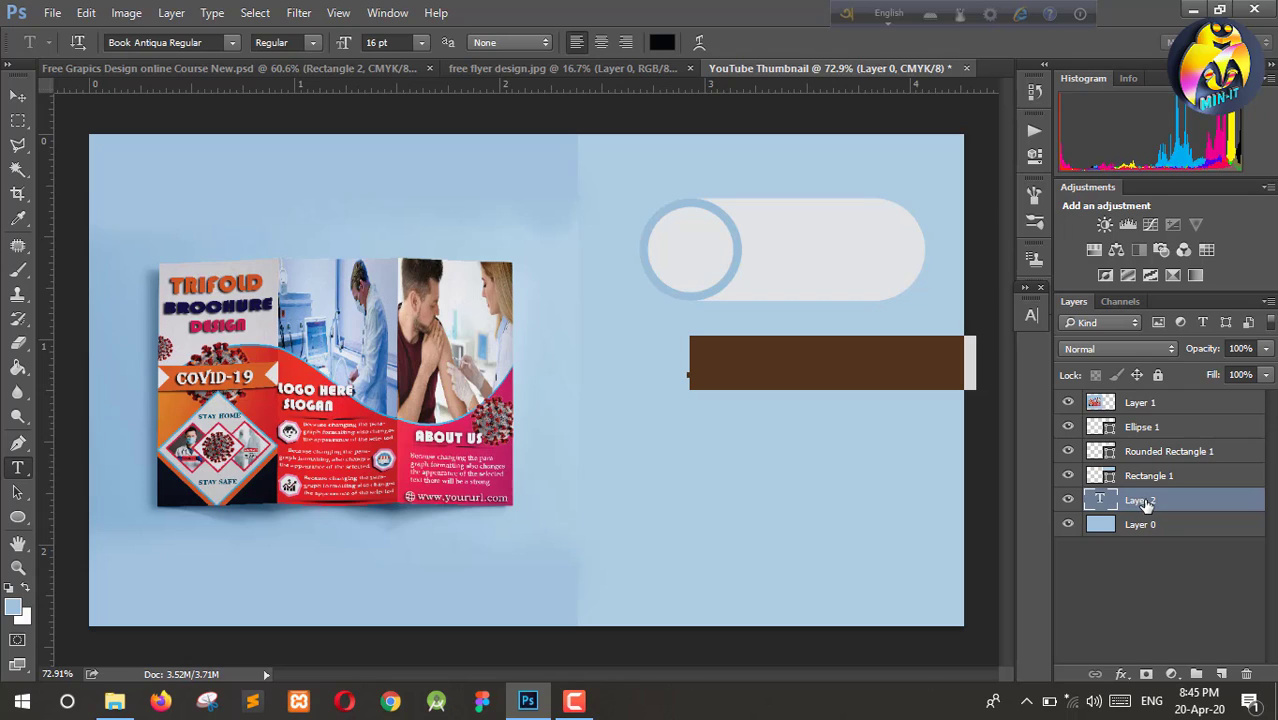
{"action": "left_click_drag", "start_coordinate": [1147, 505], "coordinate": [1150, 400]}
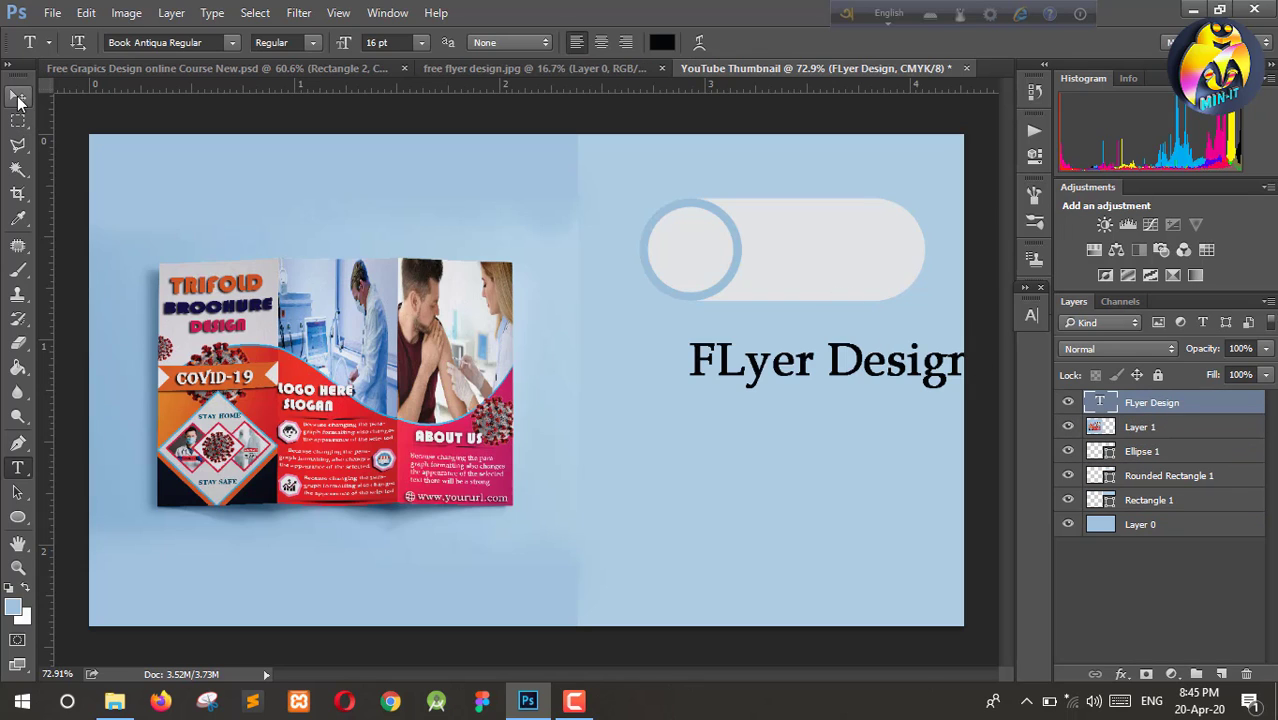
Step: Move the flyer design text onto the grey rounded rectangle beside the circle and set its size to 13 pt
{"action": "left_click", "coordinate": [17, 97]}
{"action": "left_click_drag", "start_coordinate": [790, 371], "coordinate": [841, 266]}
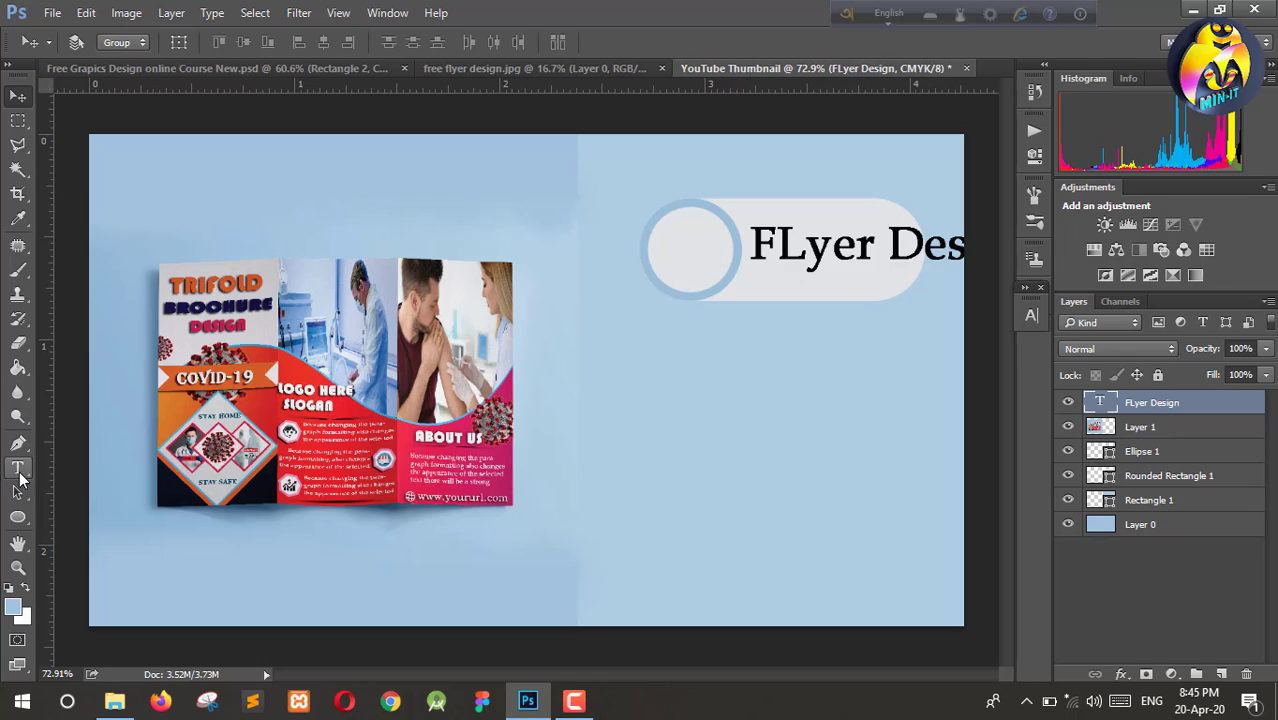
{"action": "left_click", "coordinate": [1031, 318]}
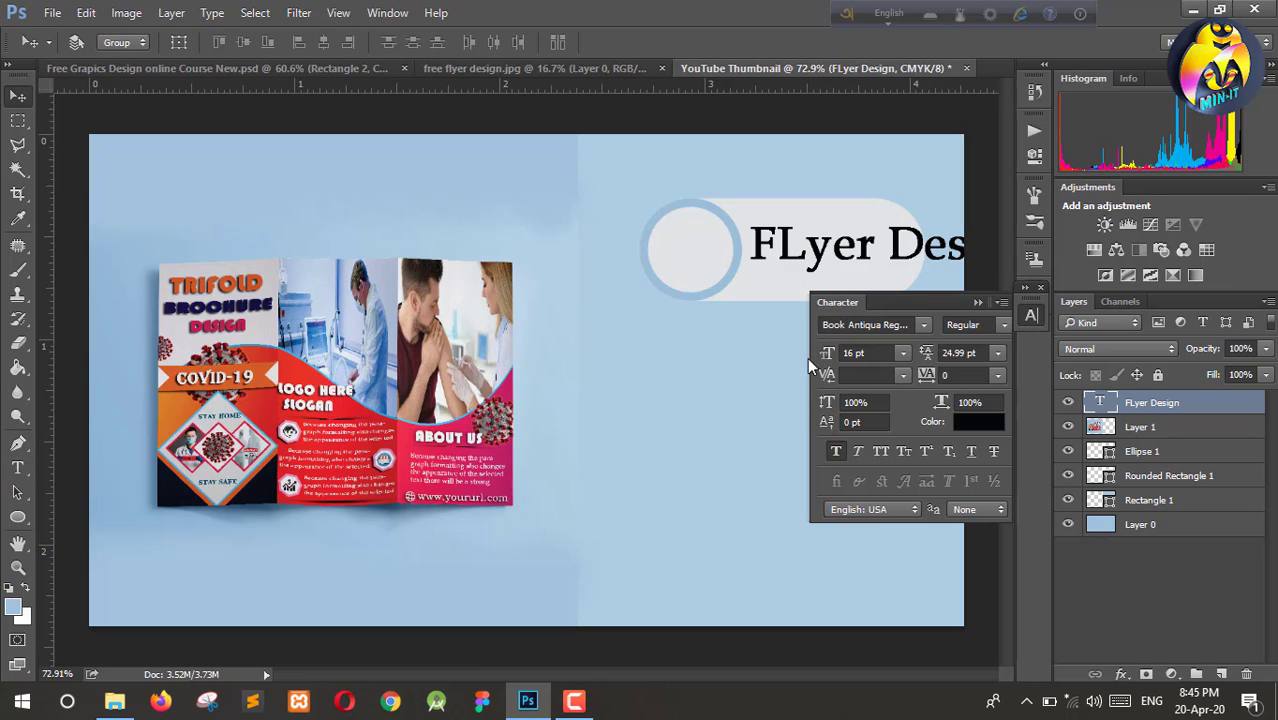
{"action": "left_click_drag", "start_coordinate": [830, 356], "coordinate": [922, 345]}
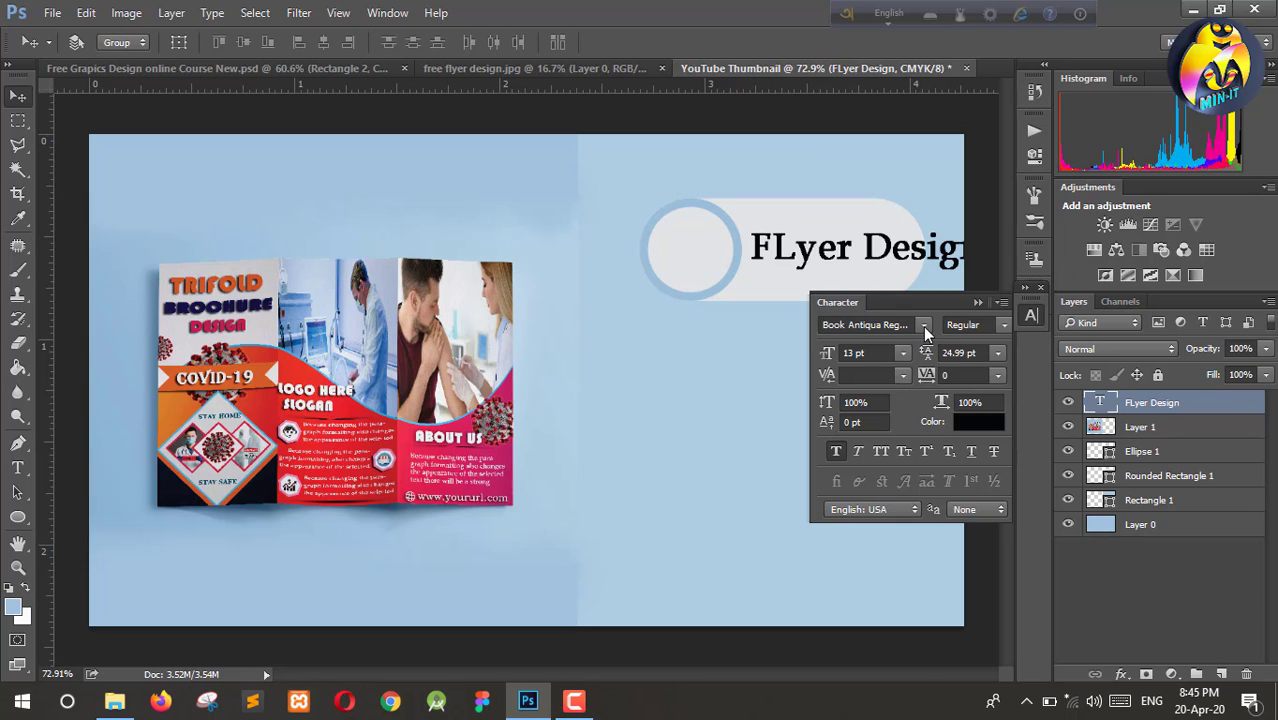
Step: Change the text's font to Bauhaus 93 Regular and its size to 10 pt
{"action": "left_click", "coordinate": [925, 328]}
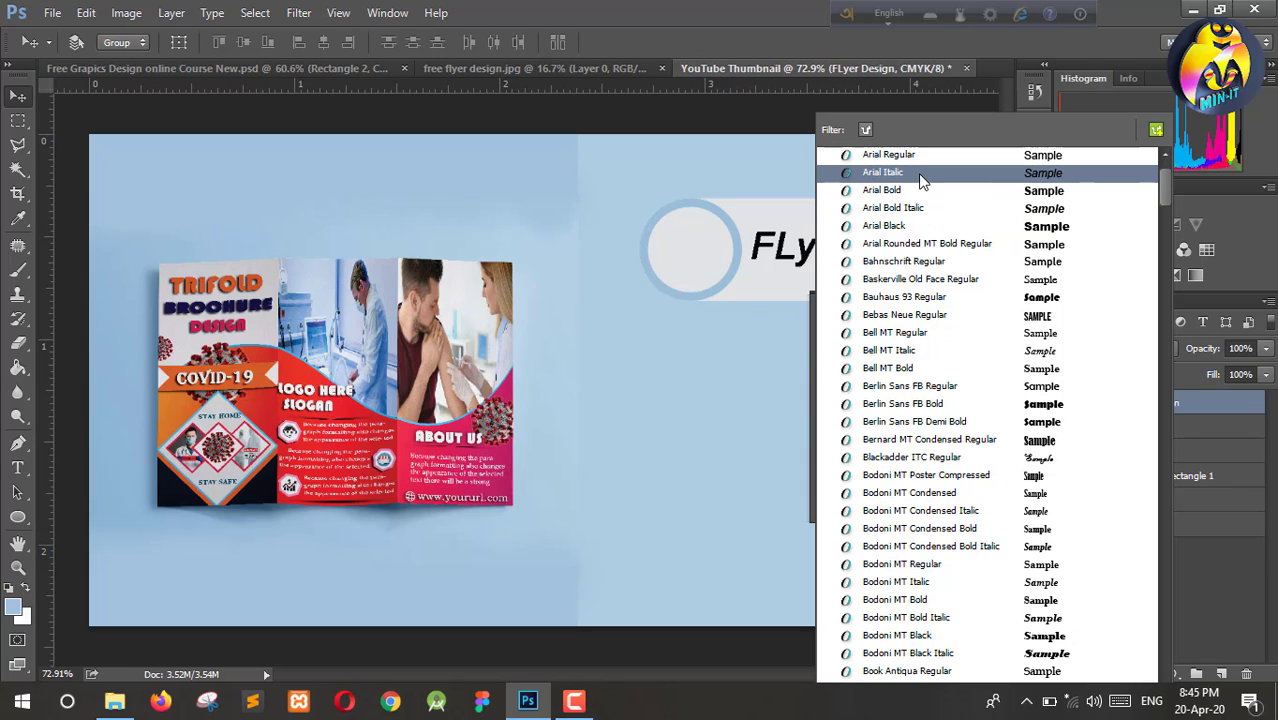
{"action": "left_click", "coordinate": [1030, 320]}
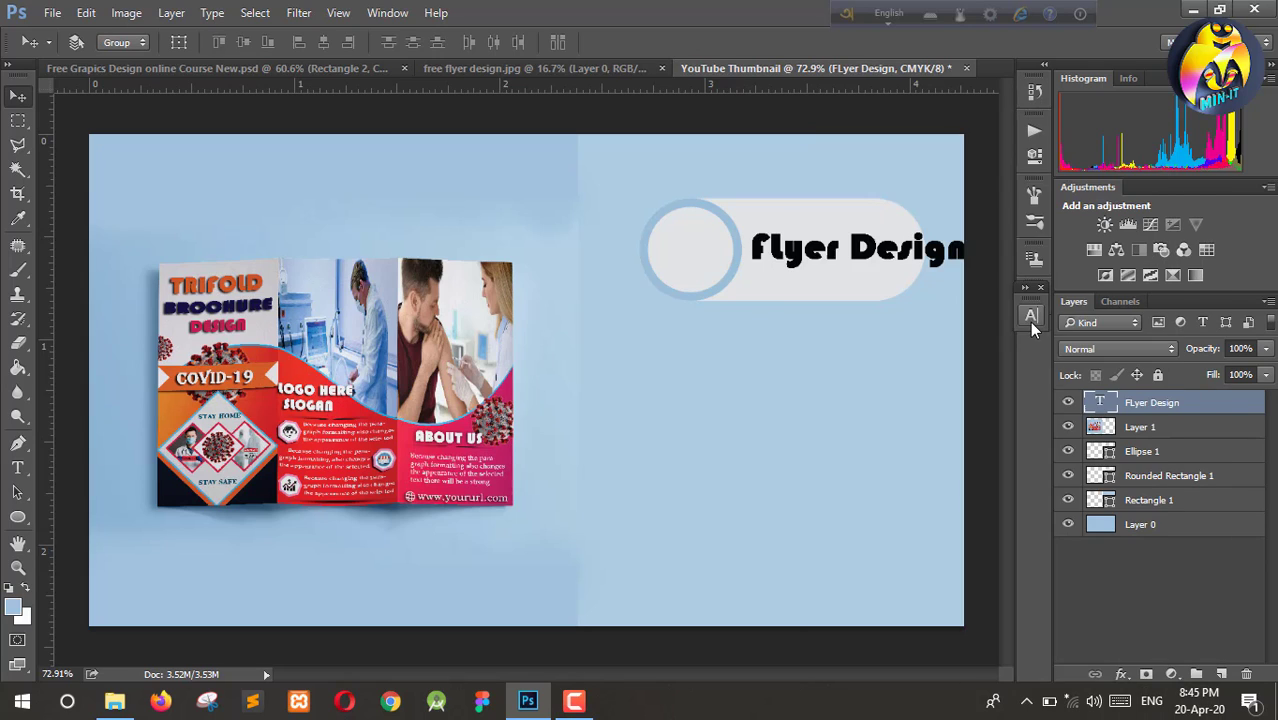
{"action": "key", "text": "ctrl"}
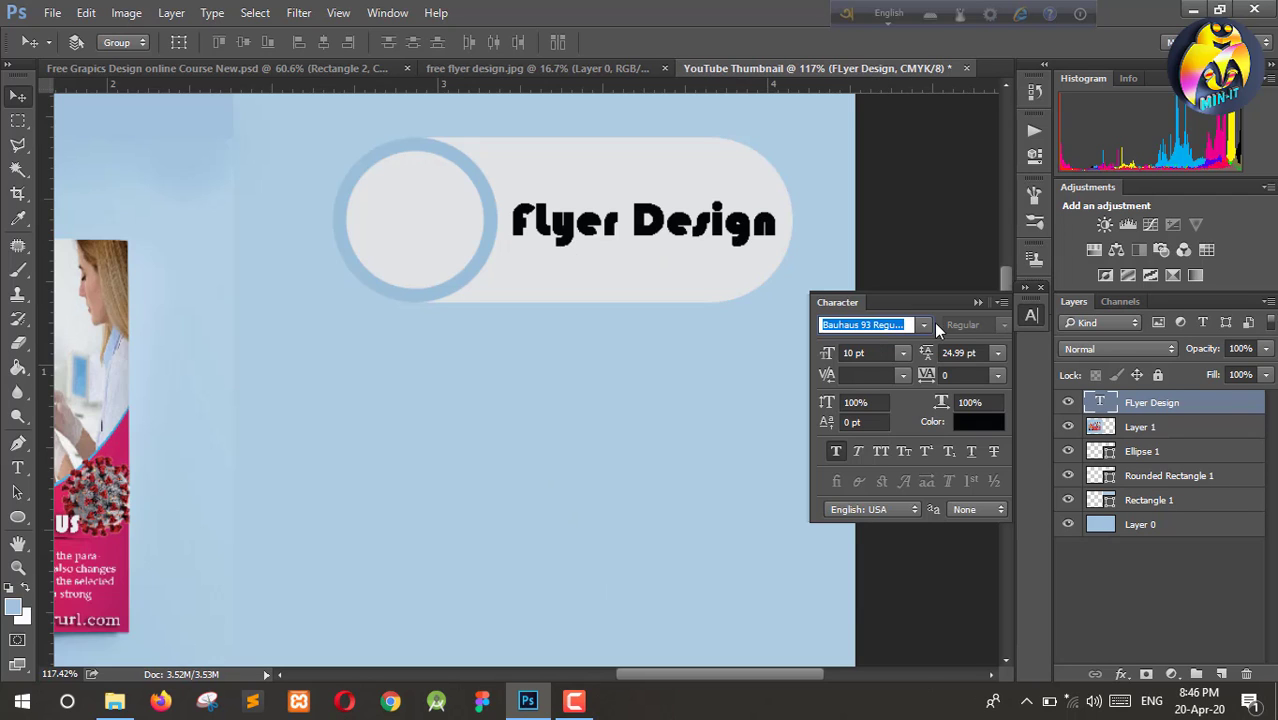
Step: Set the flyer design text in Berlin Sans FB Regular with all caps at 9 pt
{"action": "left_click", "coordinate": [925, 326]}
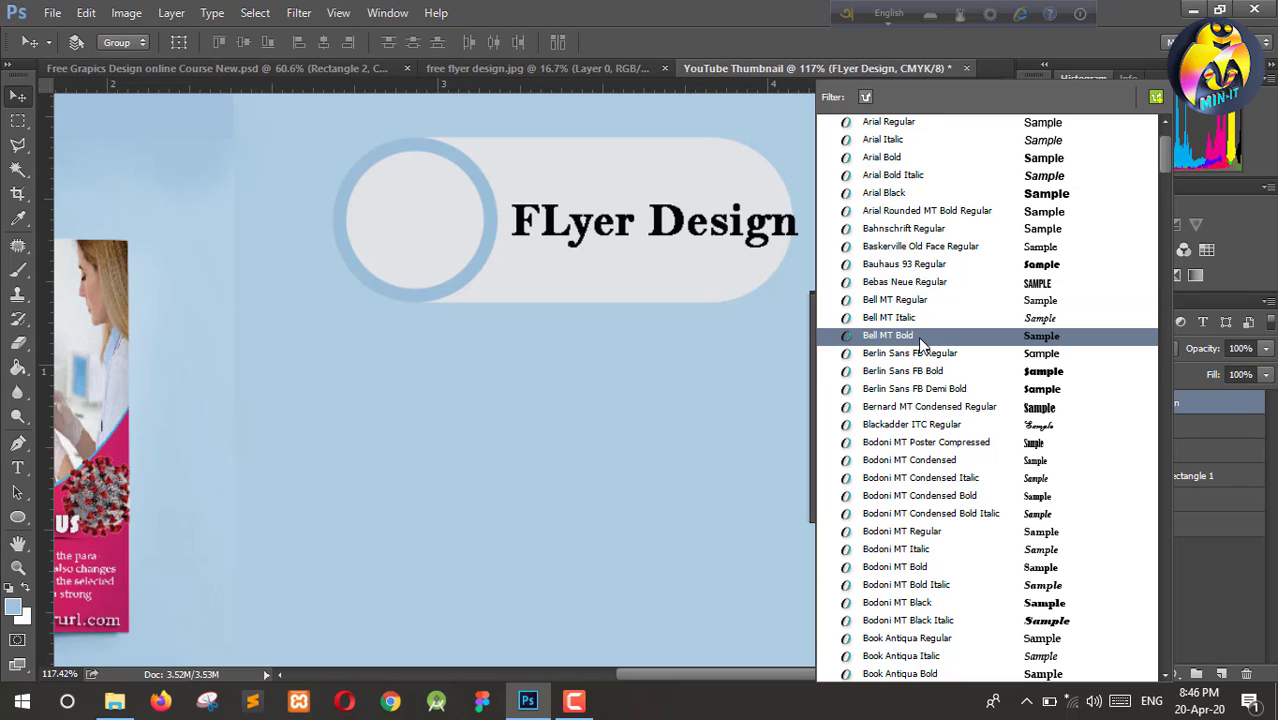
{"action": "left_click", "coordinate": [925, 354]}
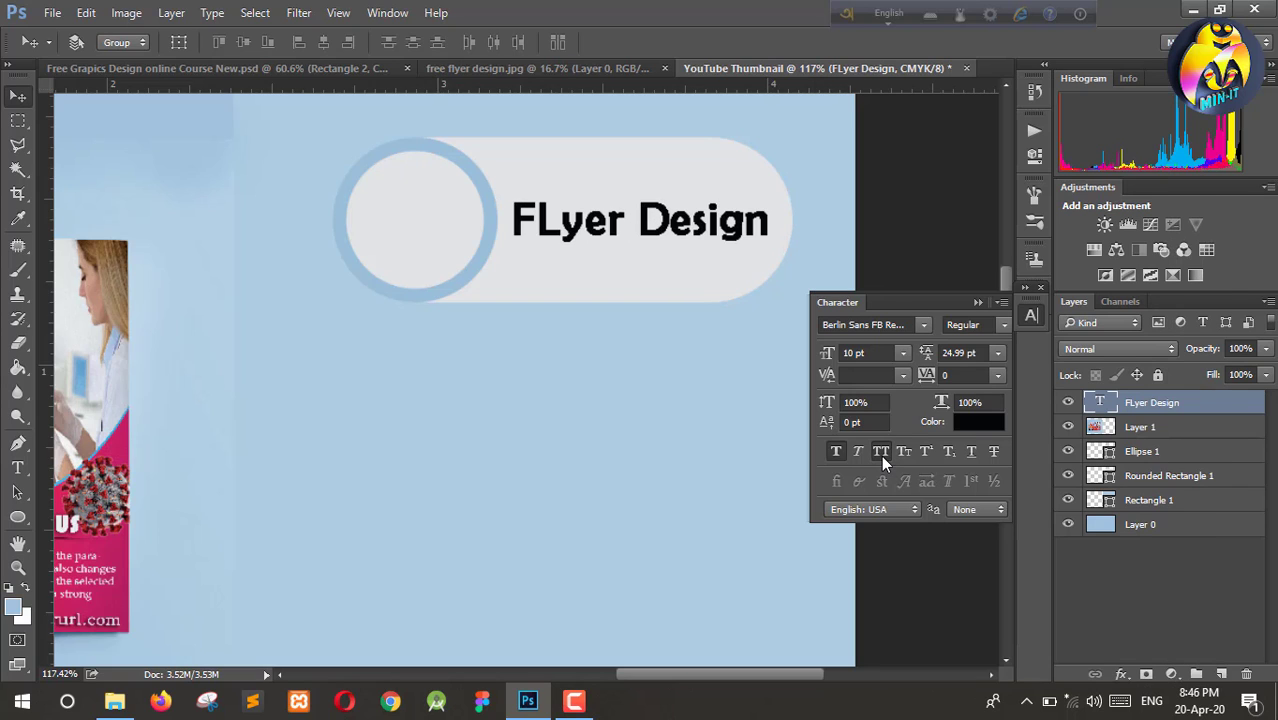
{"action": "left_click", "coordinate": [881, 453]}
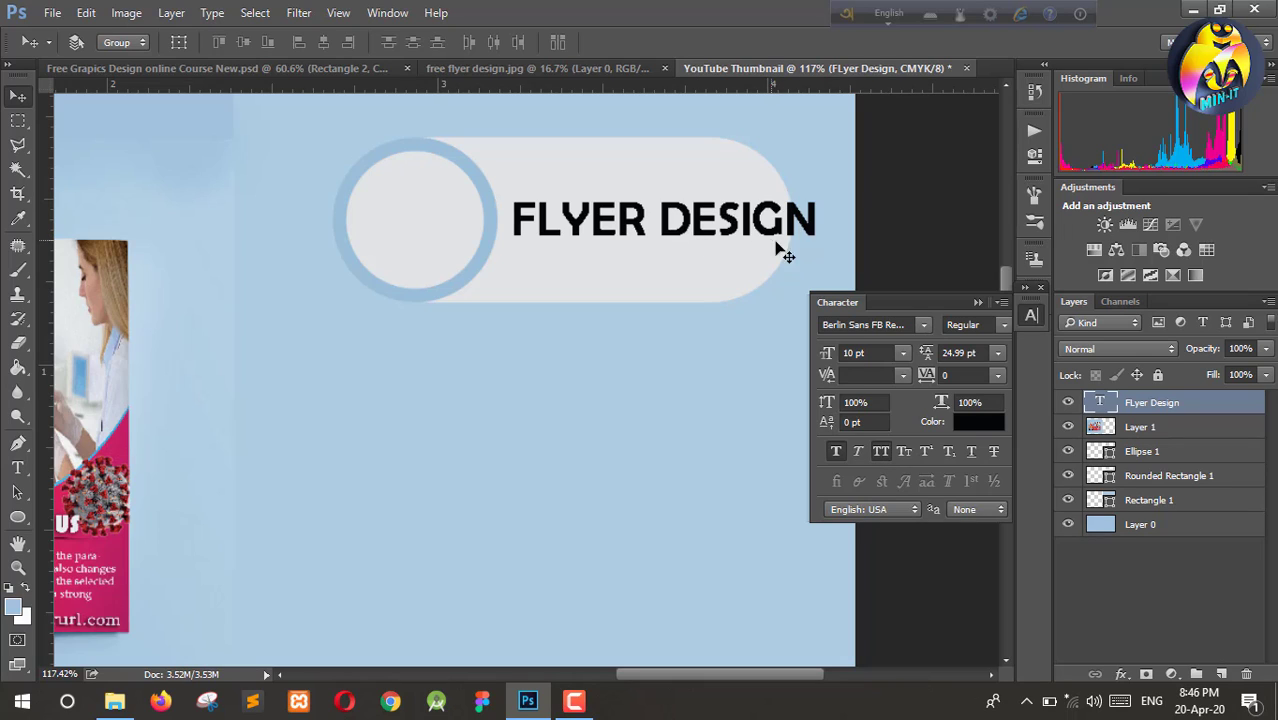
{"action": "left_click_drag", "start_coordinate": [831, 362], "coordinate": [828, 363]}
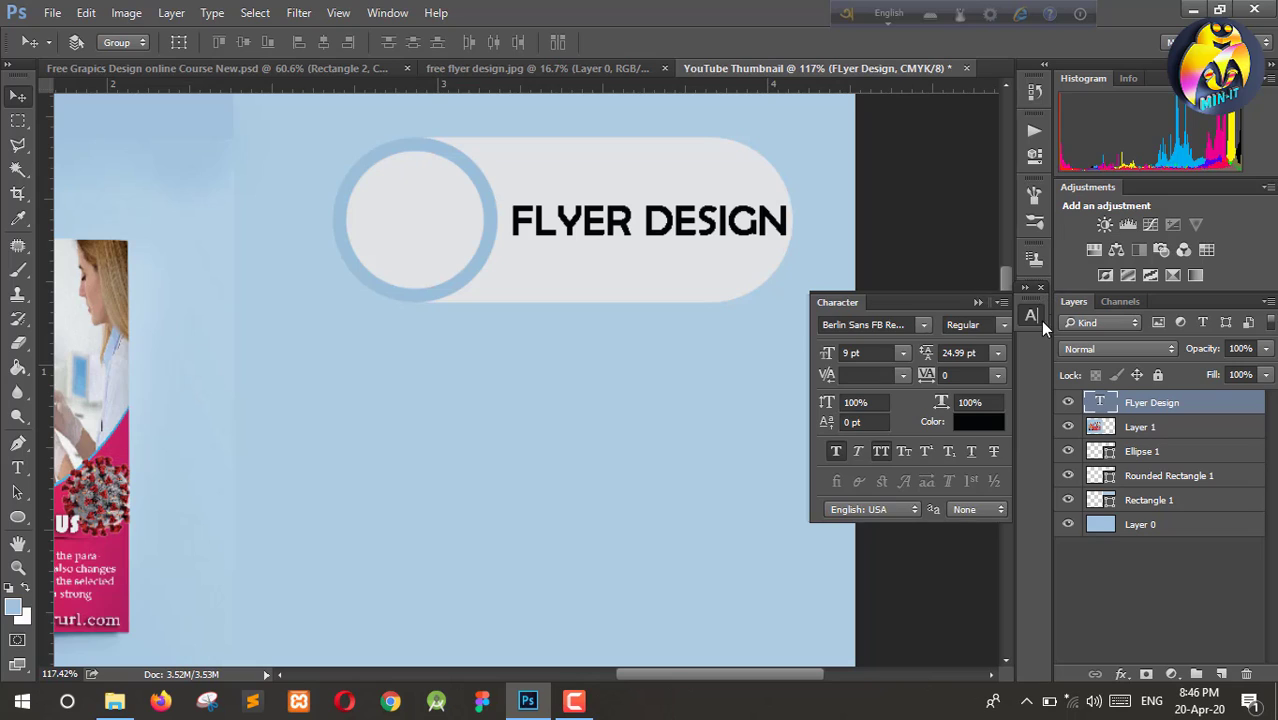
{"action": "left_click", "coordinate": [979, 301]}
{"action": "mouse_move", "coordinate": [632, 222]}
{"action": "left_mouse_down"}
{"action": "mouse_move", "coordinate": [640, 205]}
{"action": "mouse_move", "coordinate": [630, 226]}
{"action": "left_mouse_up"}
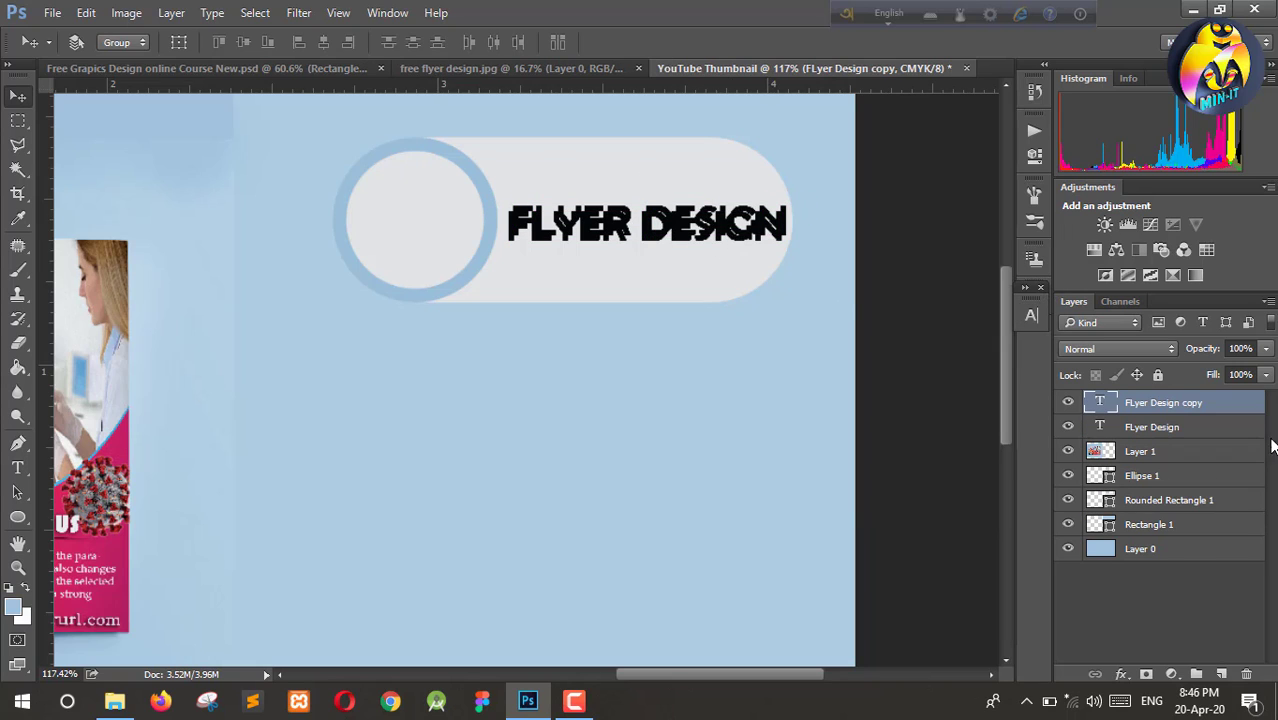
{"action": "left_click", "coordinate": [1246, 674]}
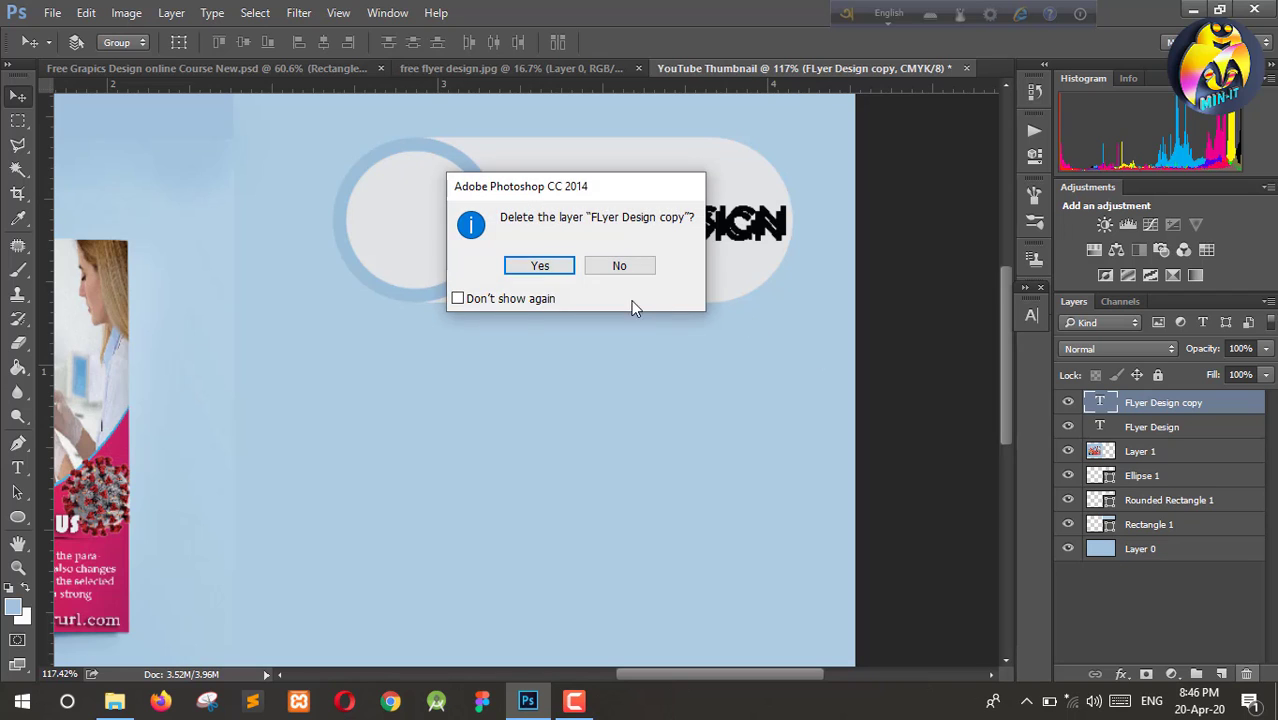
{"action": "left_click", "coordinate": [545, 264]}
Step: Change the fill colour of the side panel rectangle to orange #f87704
{"action": "key", "text": "ctrl+minus"}
{"action": "key", "text": "ctrl+minus"}
{"action": "key", "text": "ctrl+minus"}
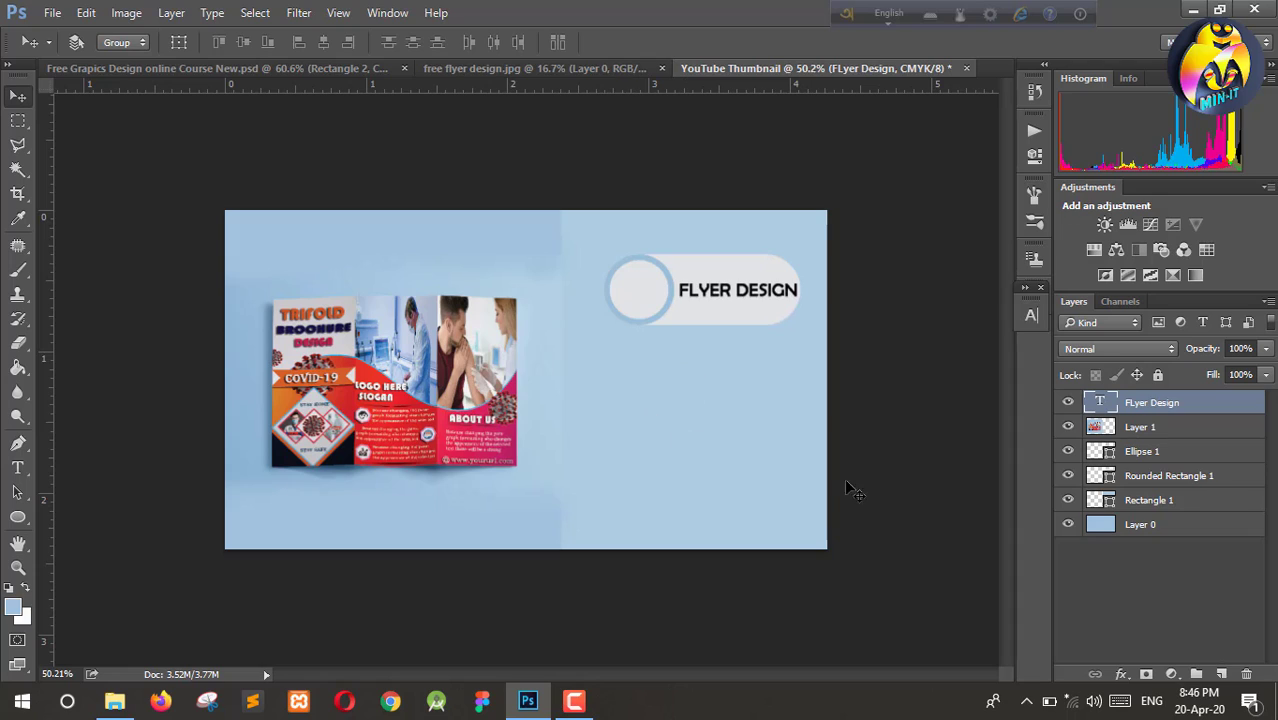
{"action": "left_click", "coordinate": [1156, 504]}
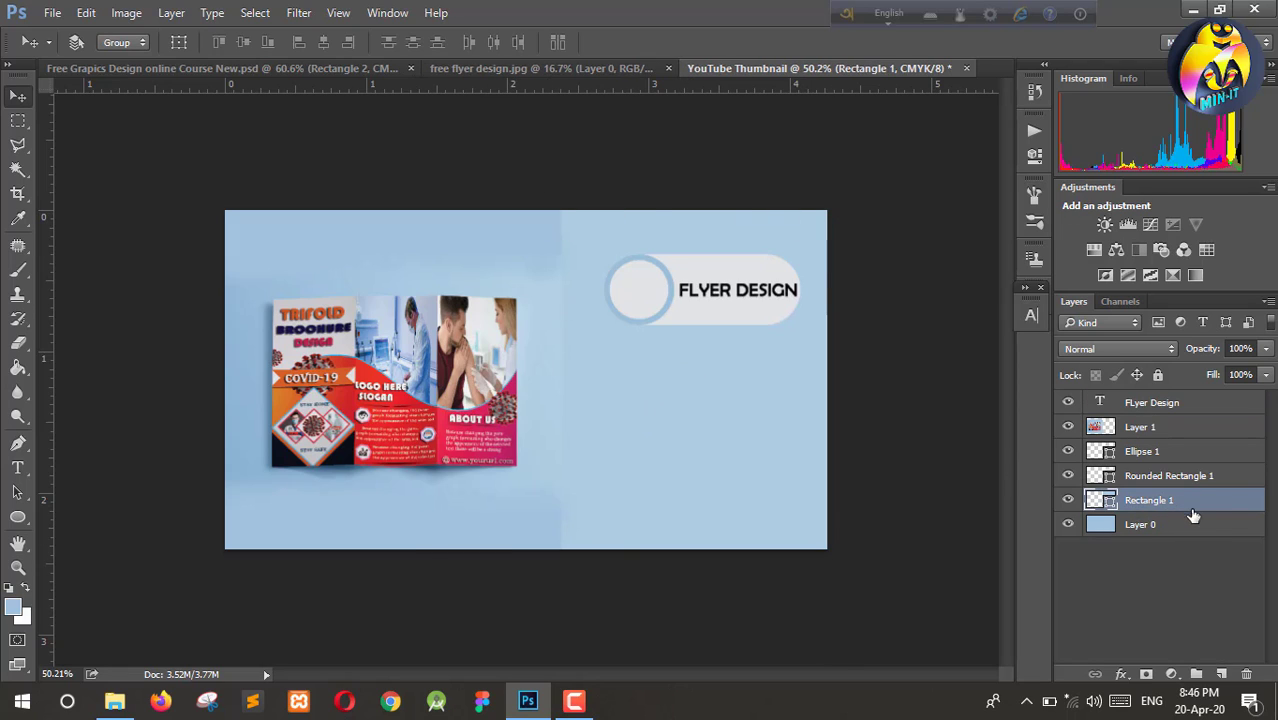
{"action": "double_click", "coordinate": [1106, 503]}
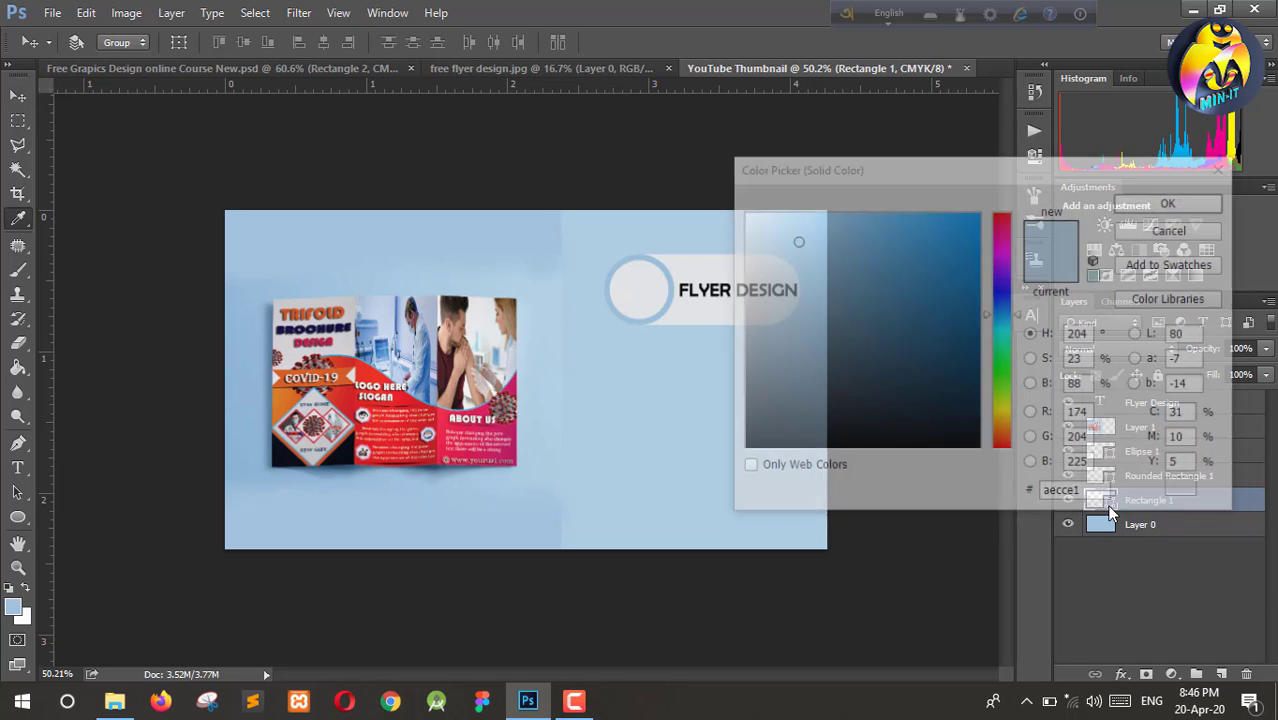
{"action": "left_click", "coordinate": [1006, 416]}
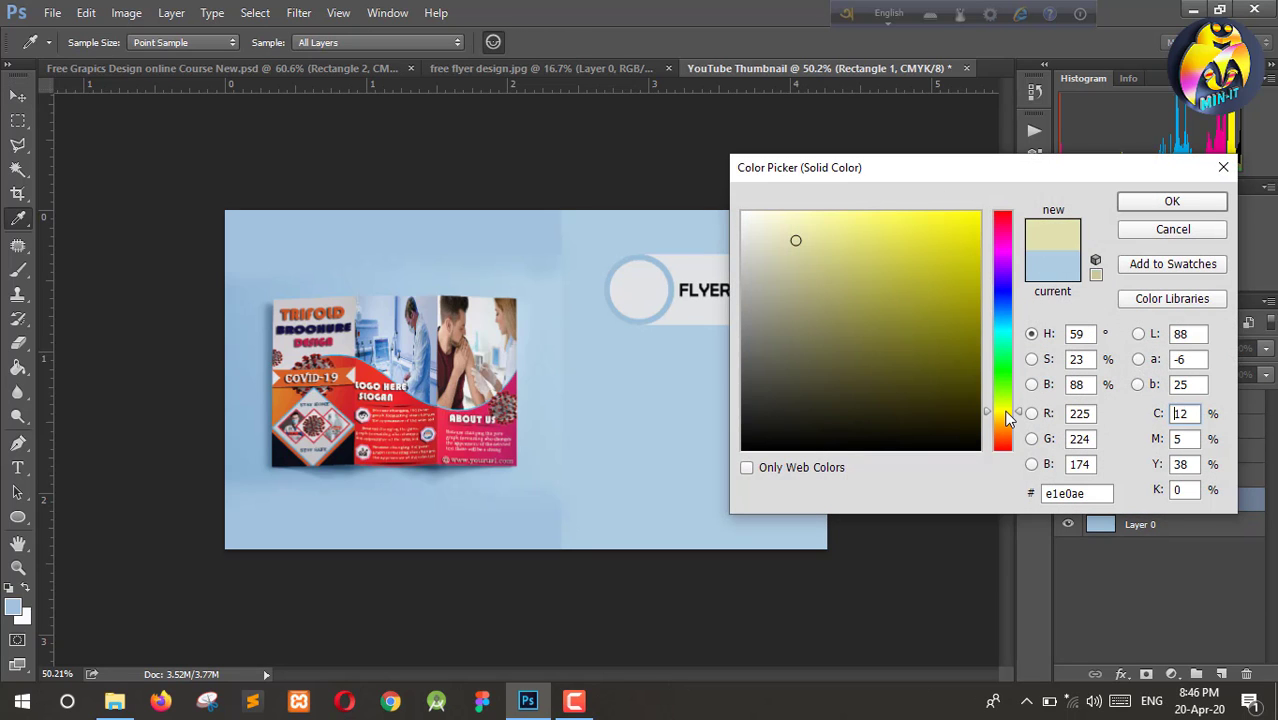
{"action": "left_click", "coordinate": [1004, 431]}
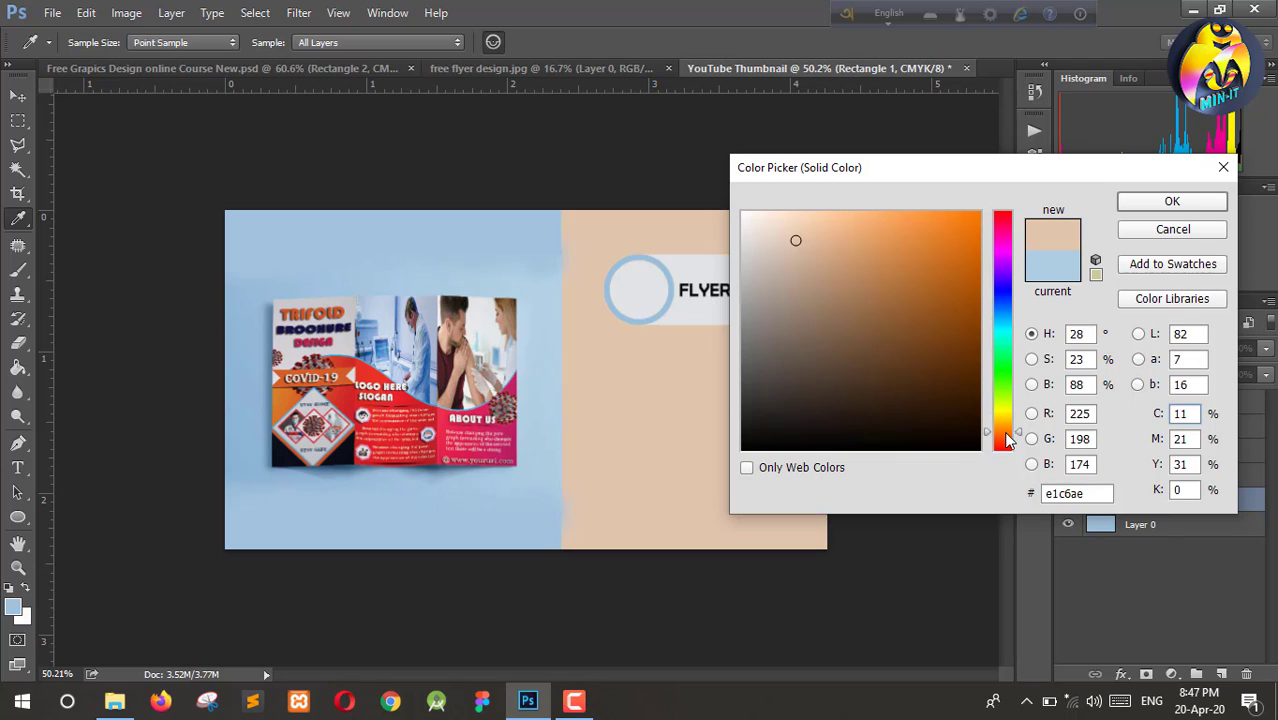
{"action": "left_click", "coordinate": [1003, 445]}
{"action": "left_click", "coordinate": [967, 221]}
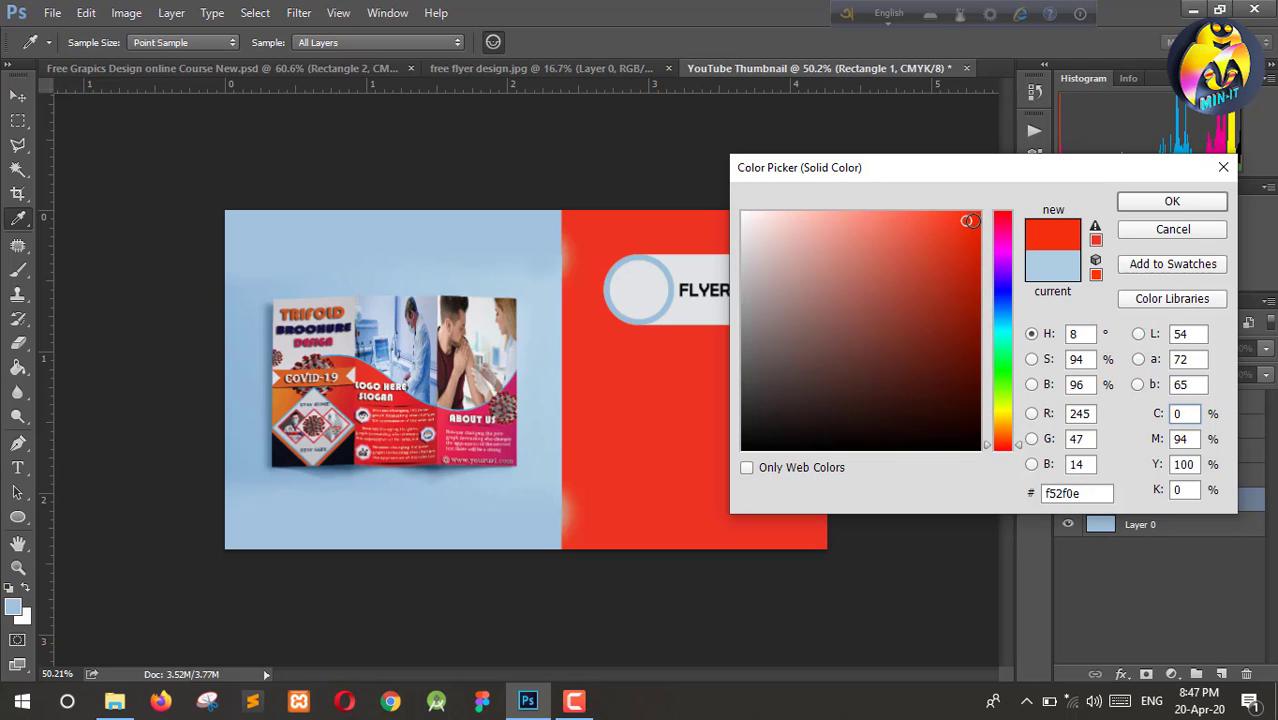
{"action": "left_click", "coordinate": [976, 217]}
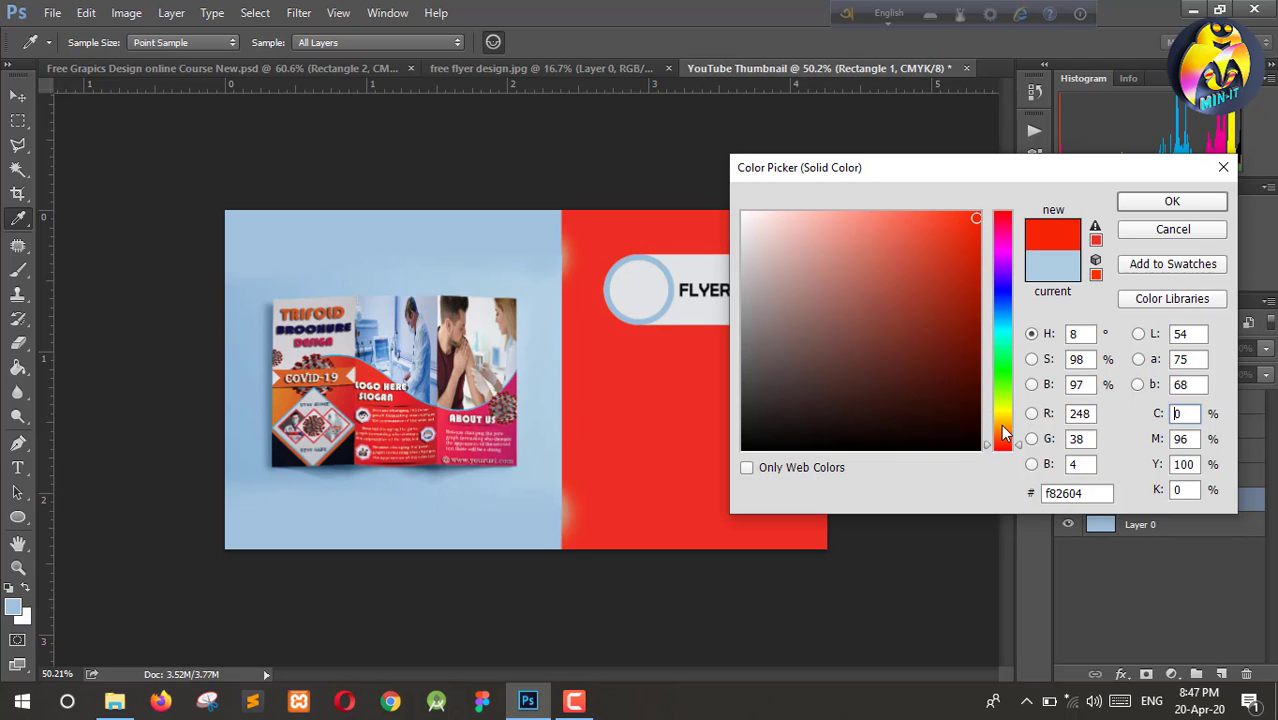
{"action": "left_click", "coordinate": [1004, 432]}
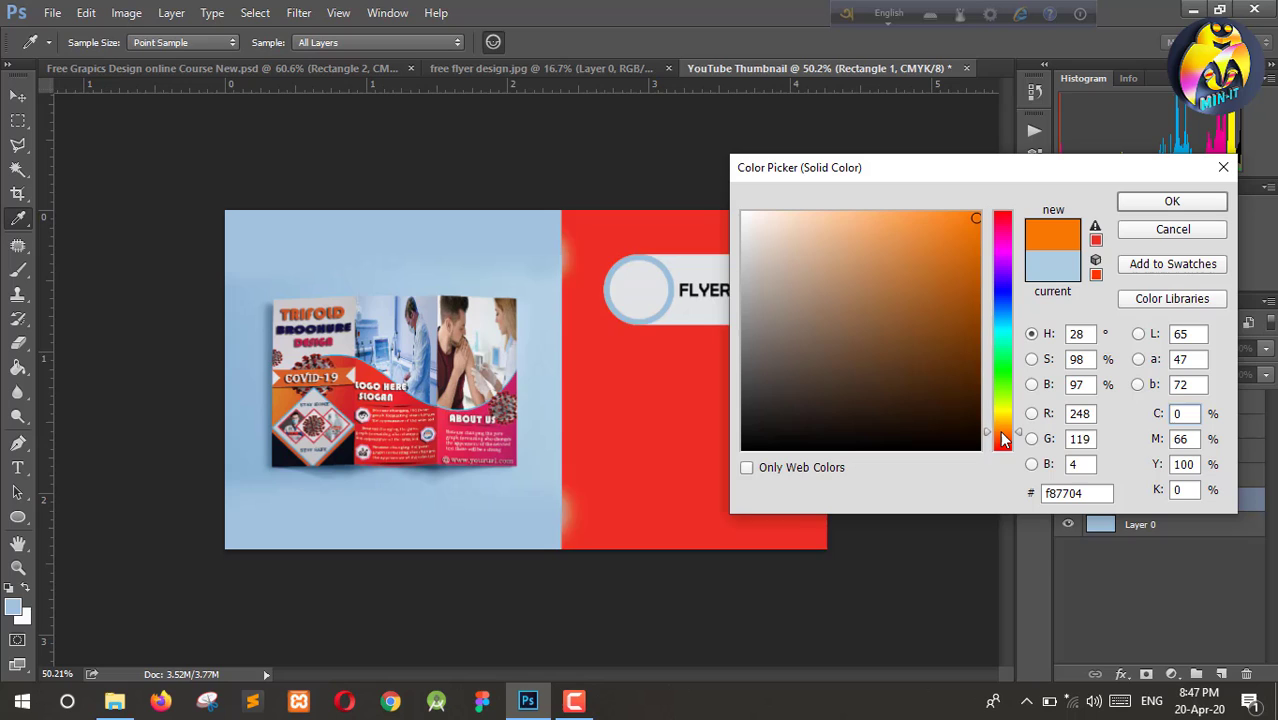
{"action": "left_click", "coordinate": [1172, 201]}
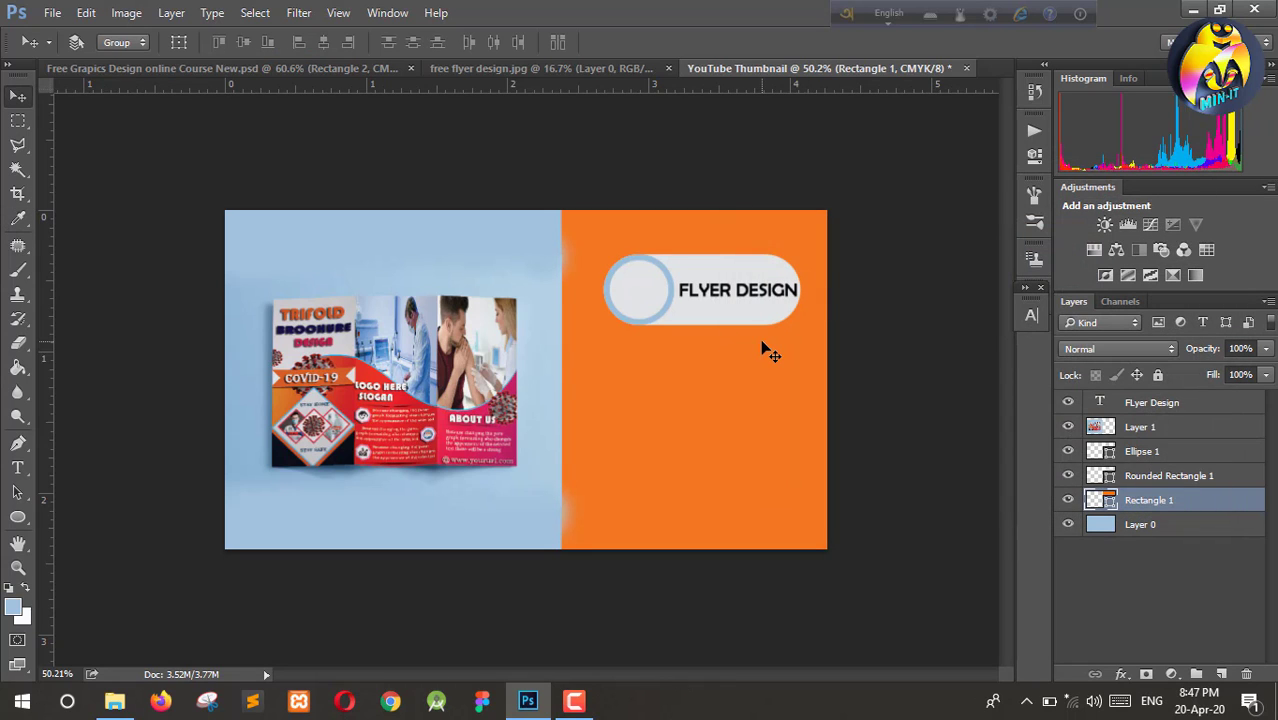
Step: Widen the grey rounded rectangle behind the flyer design text to 119.62% and centre it on the orange panel
{"action": "left_click", "coordinate": [752, 299]}
{"action": "left_click", "coordinate": [1118, 476]}
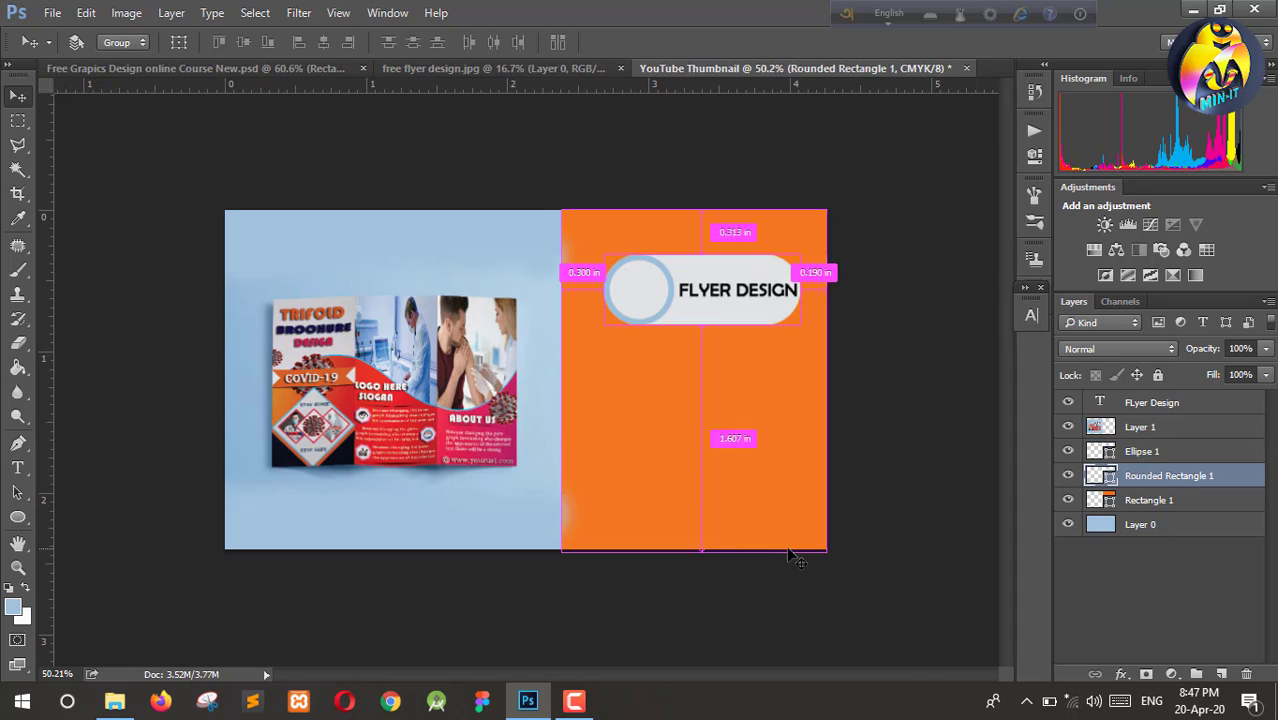
{"action": "key", "text": "ctrl+t"}
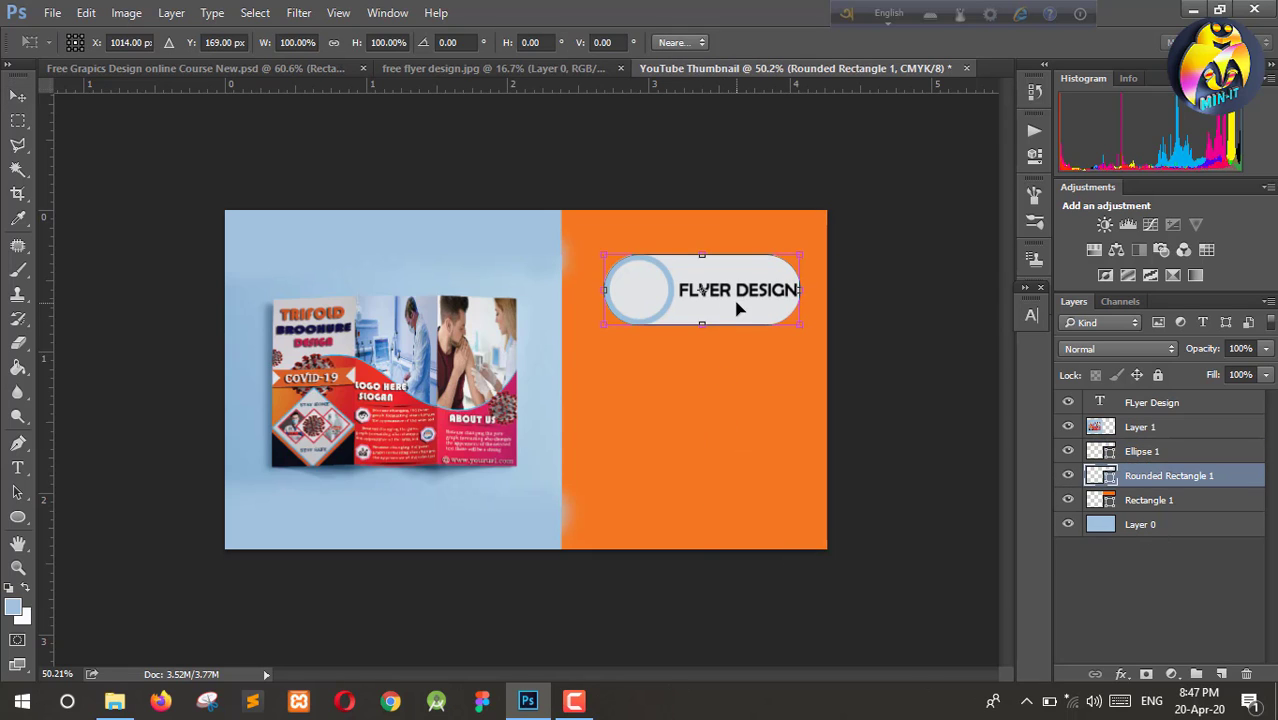
{"action": "left_click_drag", "start_coordinate": [731, 308], "coordinate": [708, 309]}
{"action": "left_click_drag", "start_coordinate": [781, 290], "coordinate": [817, 290]}
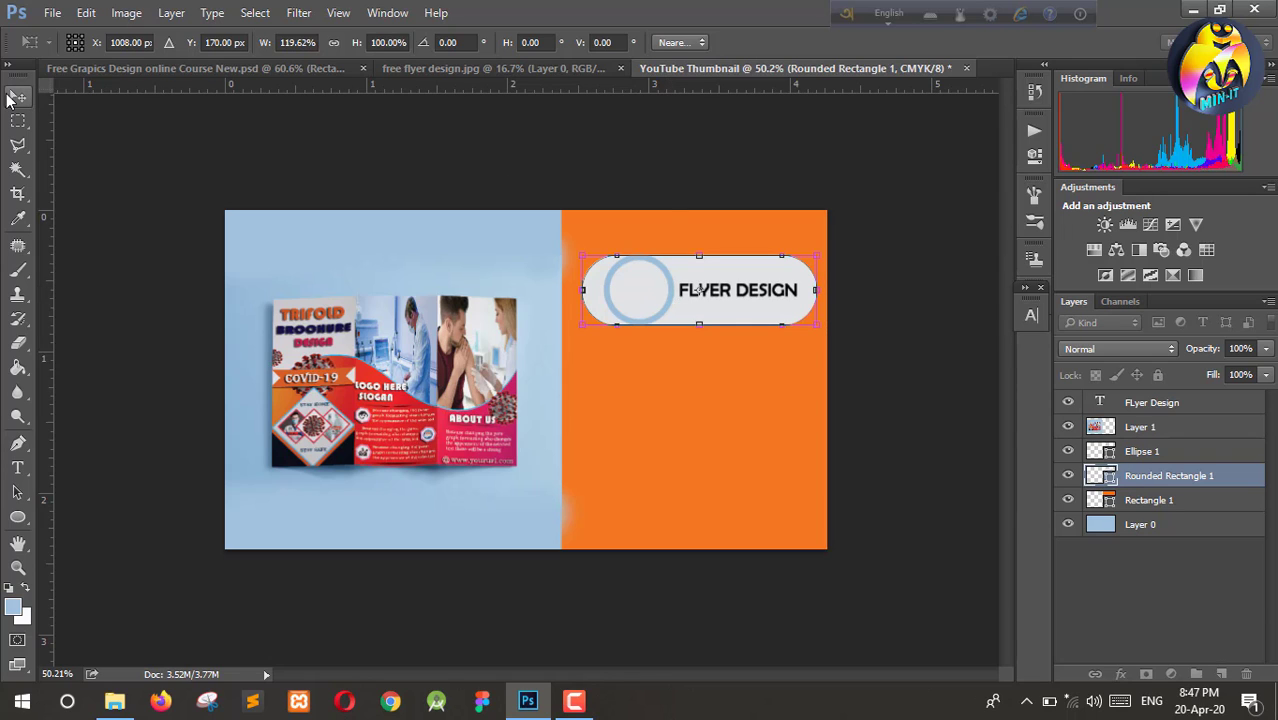
{"action": "left_click", "coordinate": [14, 97]}
{"action": "left_click", "coordinate": [566, 264]}
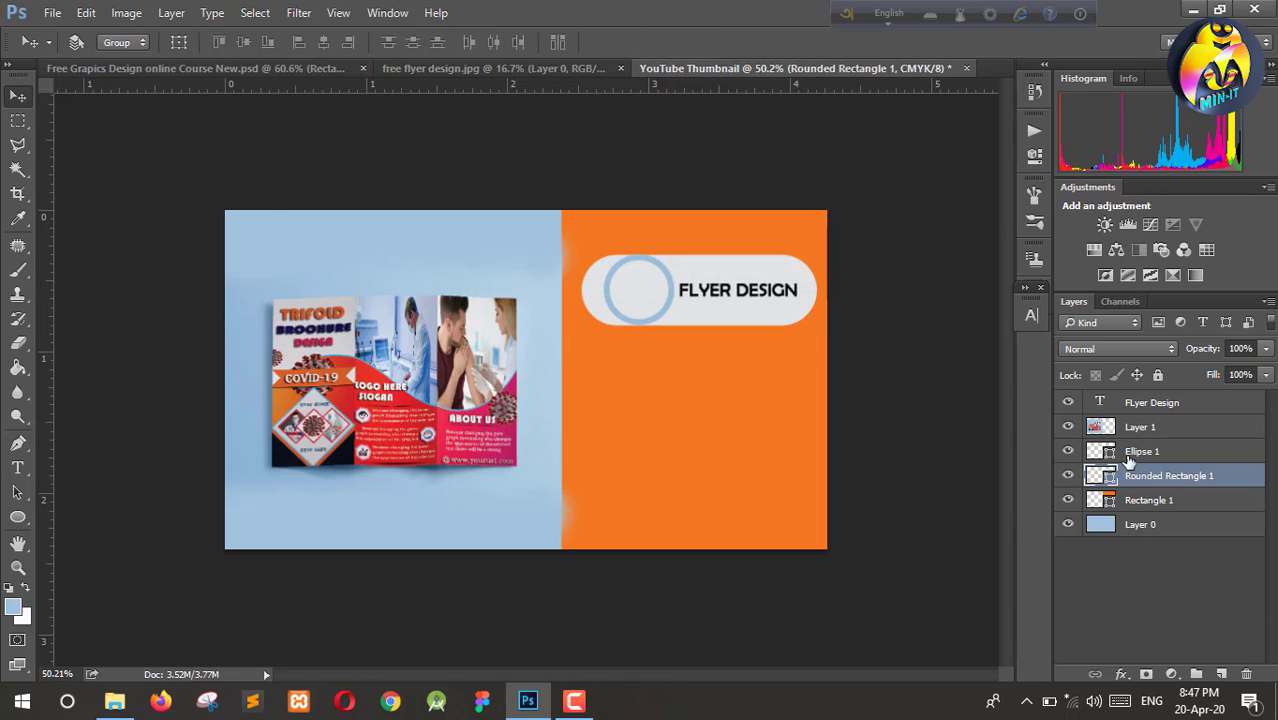
Step: Align the circle with the grey rounded rectangle's left end, shift the flyer design text left, and set the text size to 10 pt
{"action": "left_click", "coordinate": [1127, 457]}
{"action": "left_click", "coordinate": [1031, 317]}
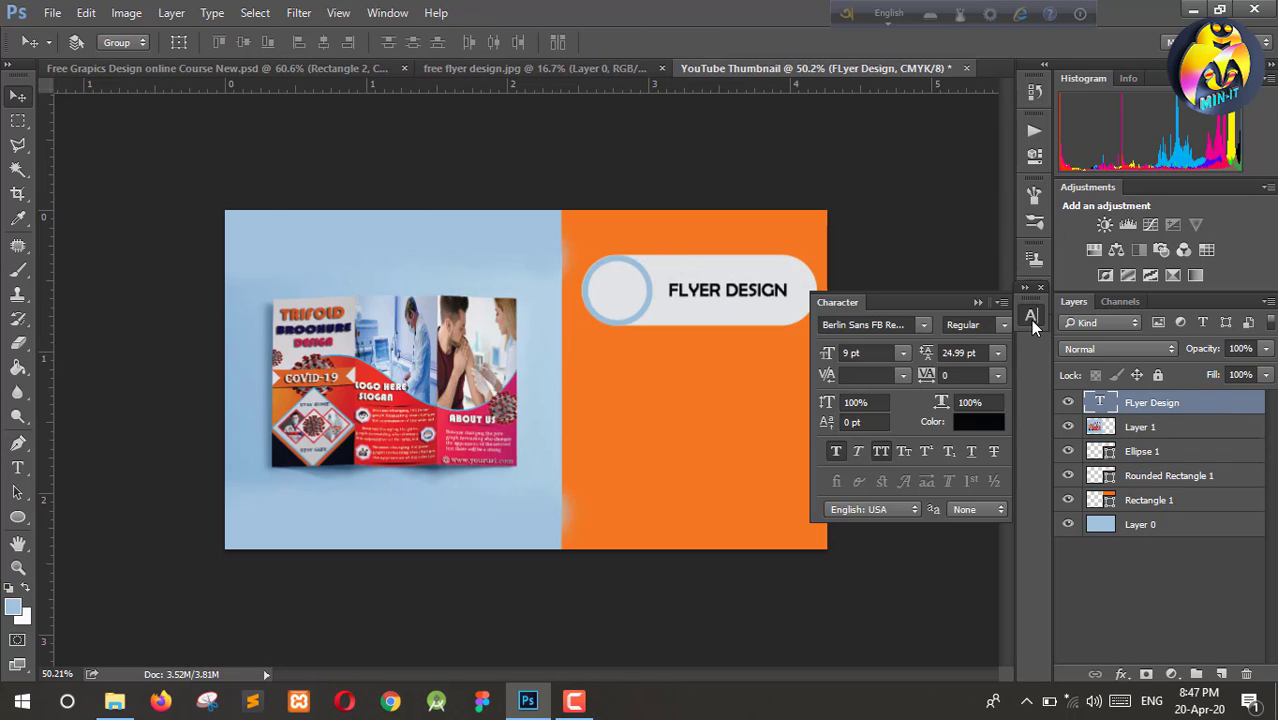
{"action": "left_click", "coordinate": [834, 356]}
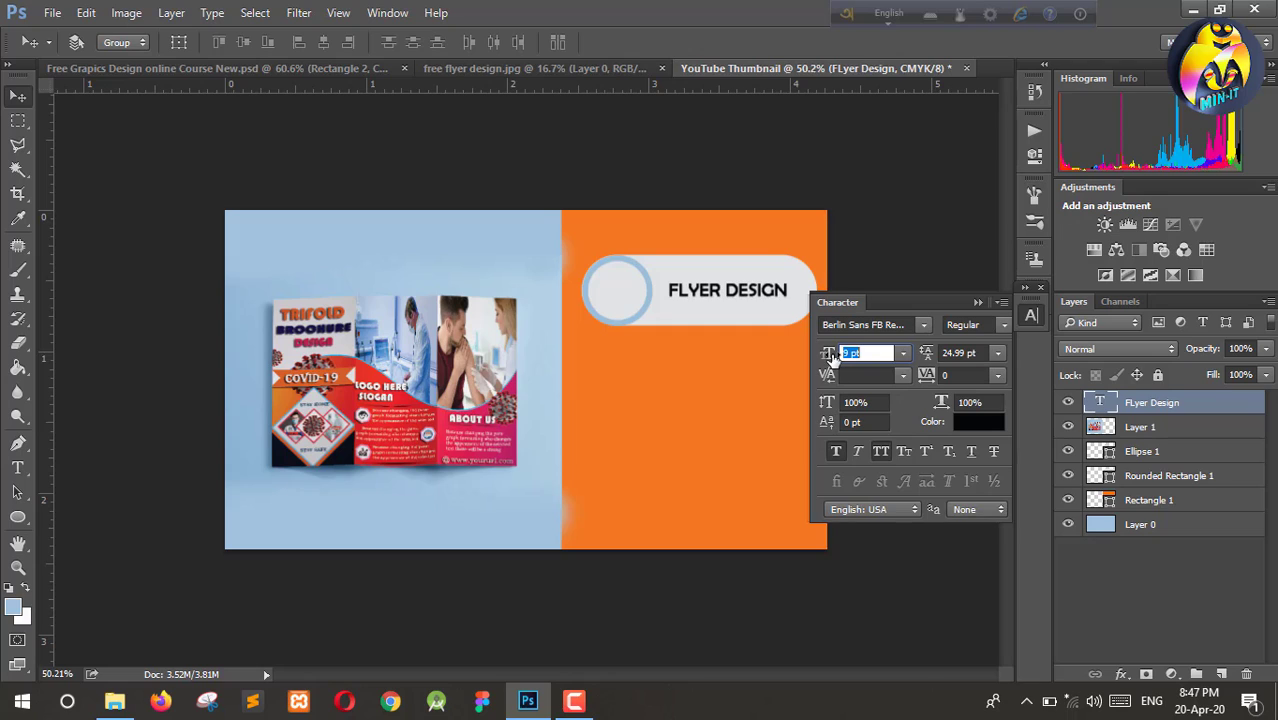
{"action": "key", "text": "Up"}
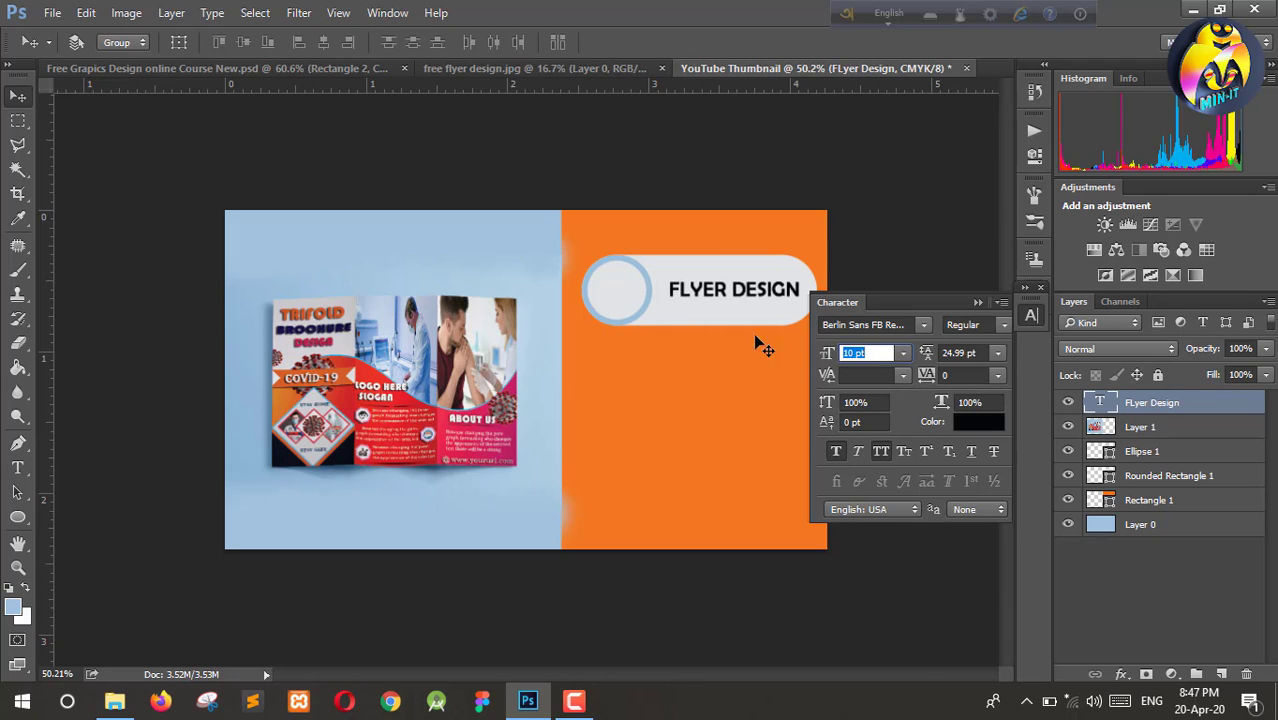
{"action": "left_click", "coordinate": [1033, 318]}
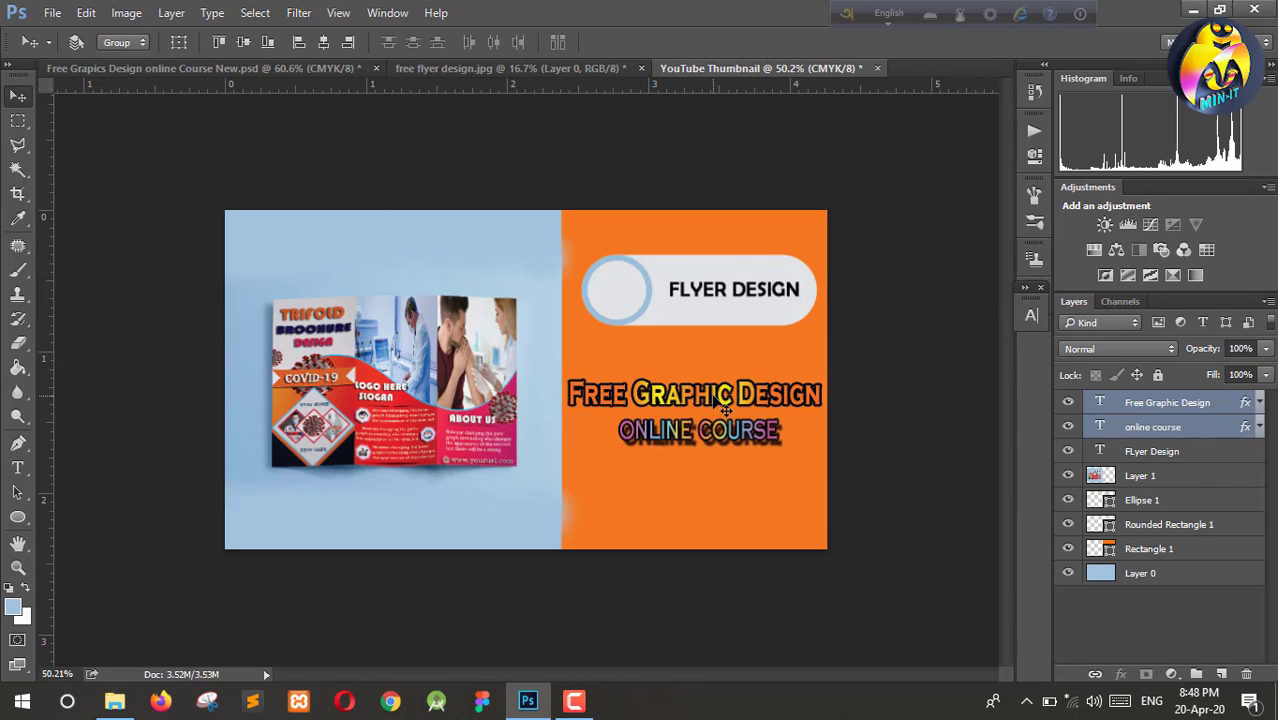
Step: Move the Free Graphic Design and online course titles slightly up on the orange panel
{"action": "left_click_drag", "start_coordinate": [712, 398], "coordinate": [714, 385]}
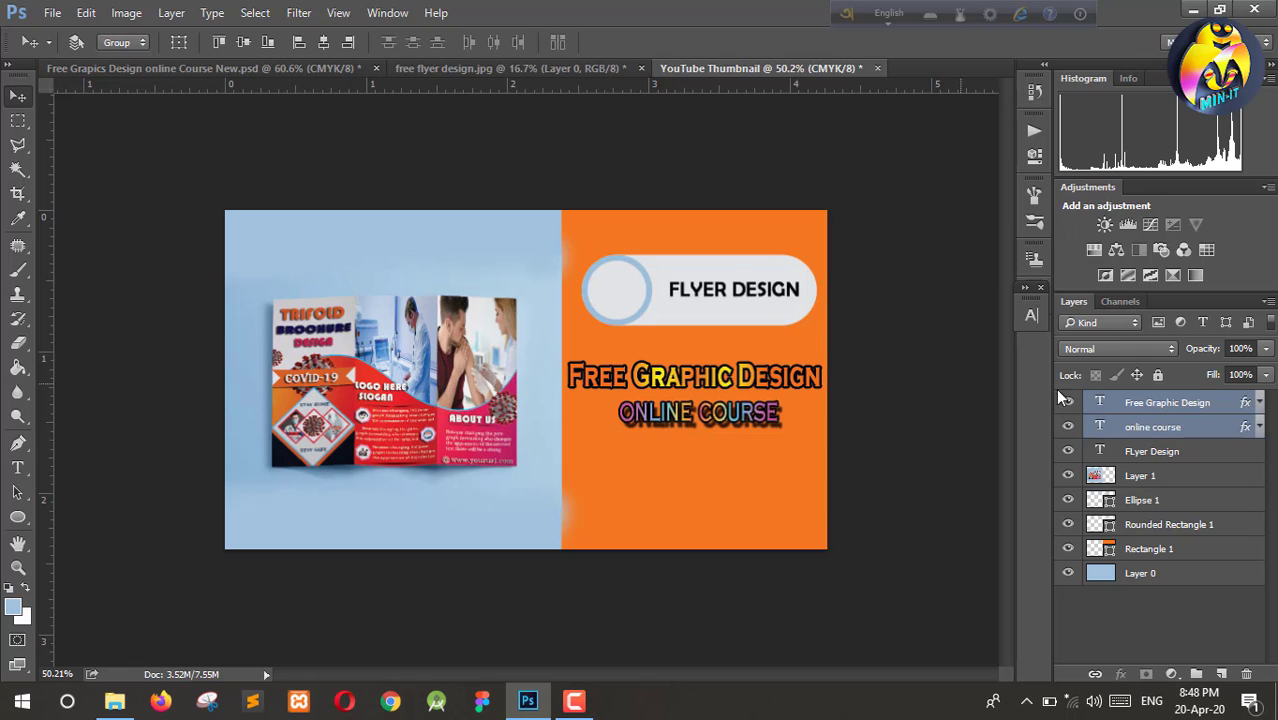
Step: Try a blue preset gradient overlay on the Free Graphic Design title with its stroke turned off
{"action": "left_click", "coordinate": [1196, 405]}
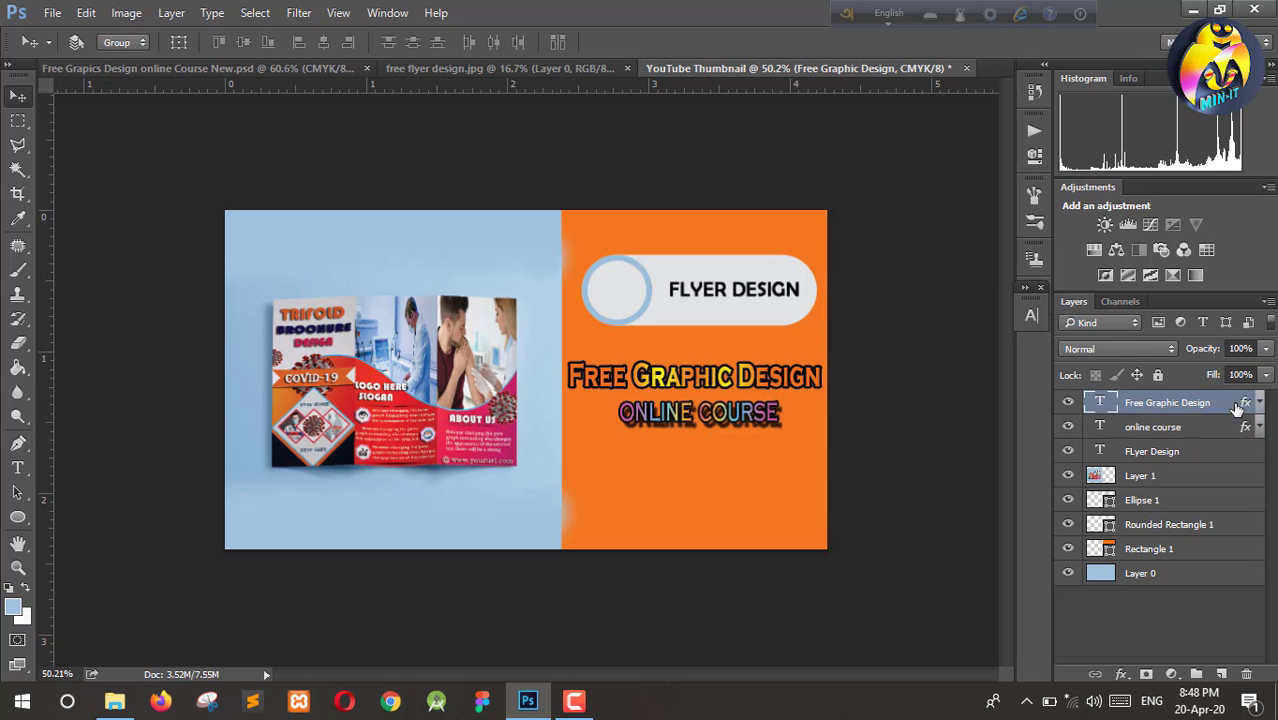
{"action": "double_click", "coordinate": [1237, 405]}
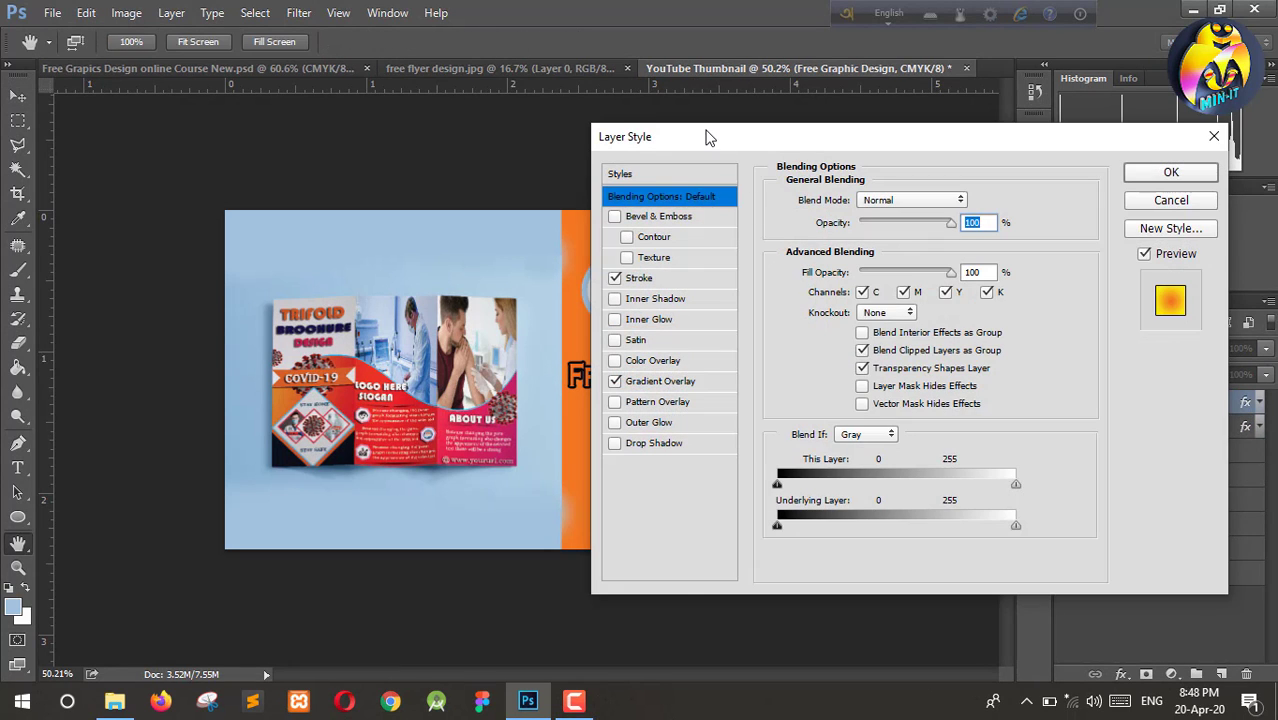
{"action": "left_click_drag", "start_coordinate": [707, 134], "coordinate": [967, 129]}
{"action": "left_click", "coordinate": [905, 372]}
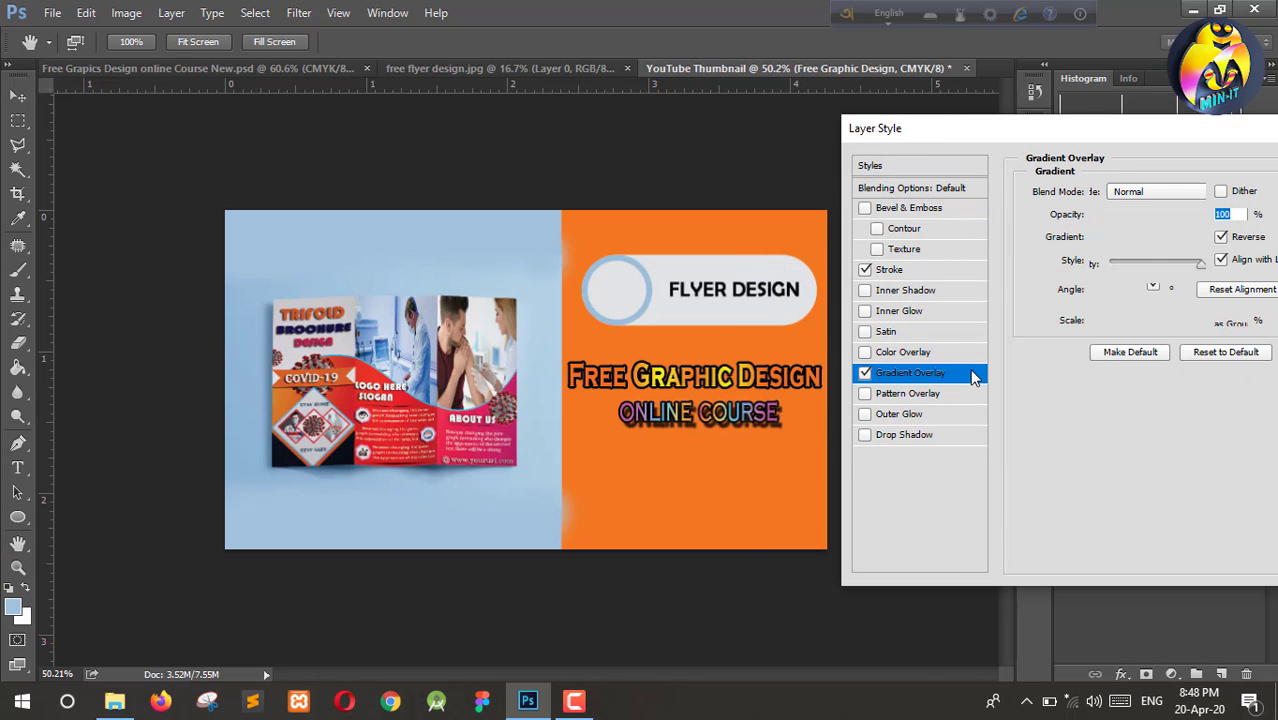
{"action": "left_click", "coordinate": [1160, 248]}
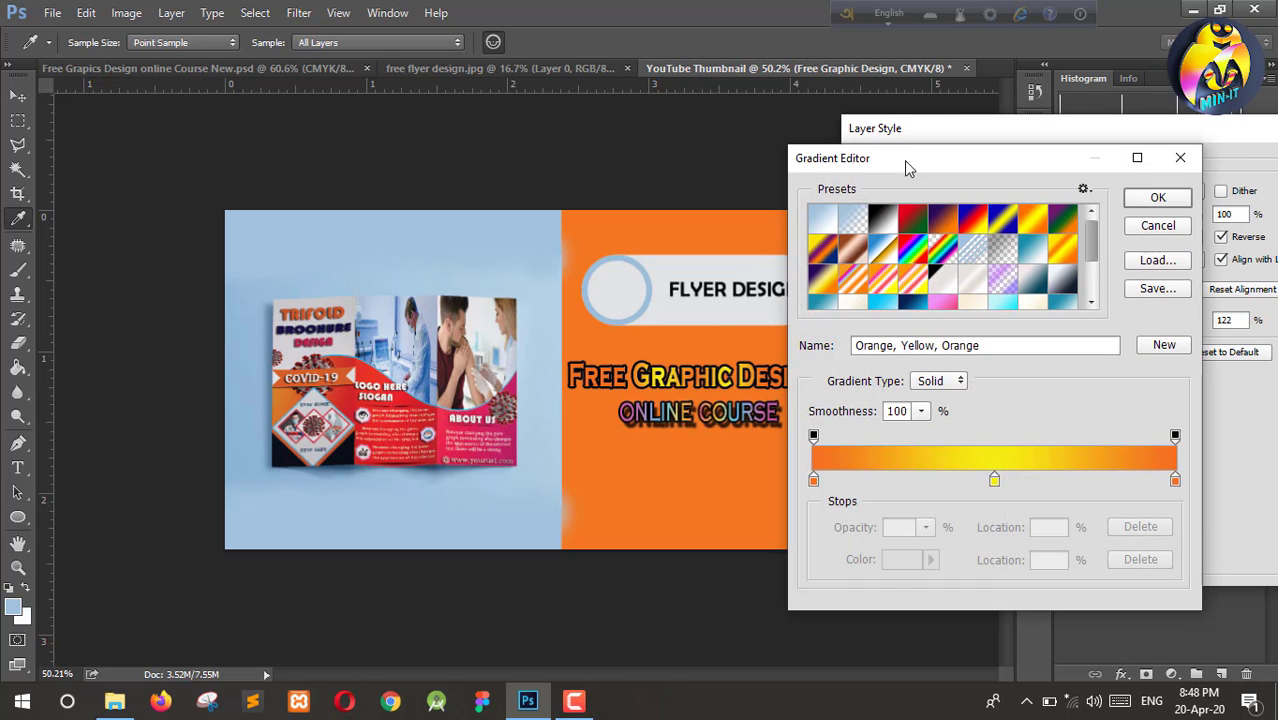
{"action": "left_click_drag", "start_coordinate": [904, 160], "coordinate": [1001, 156]}
{"action": "scroll", "coordinate": [1014, 290], "scroll_direction": "down", "scroll_amount": 2}
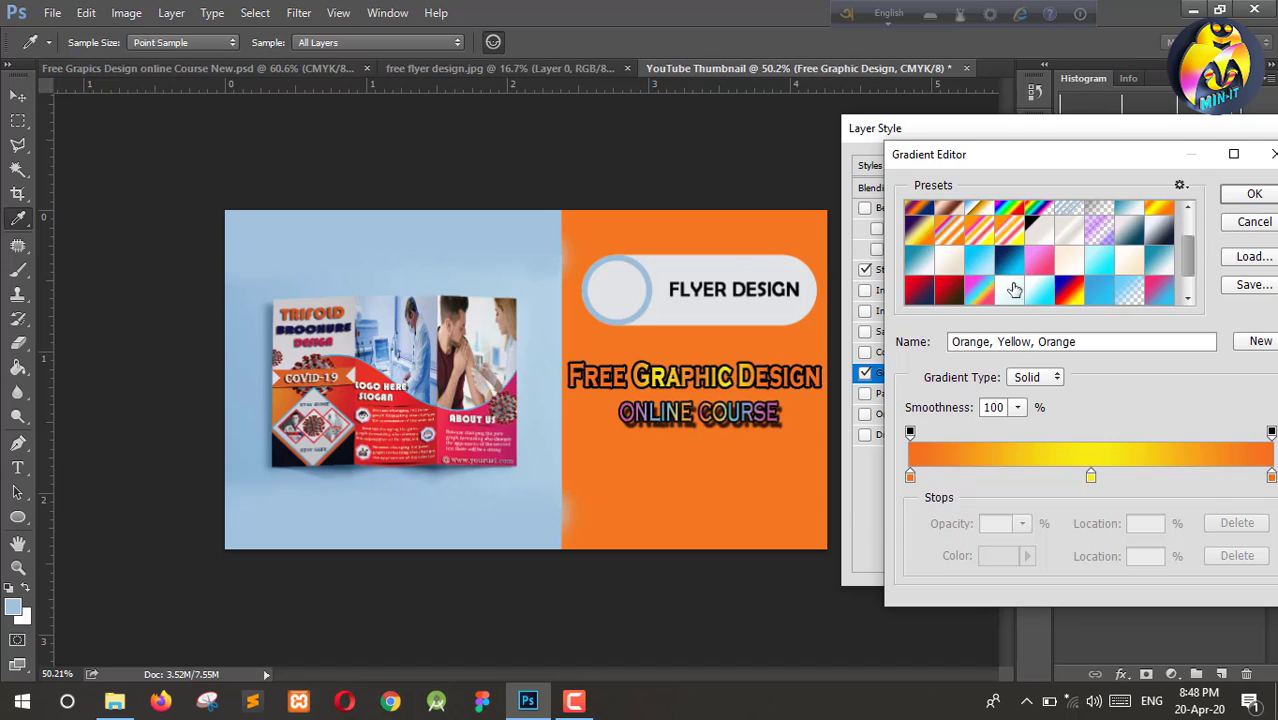
{"action": "left_click", "coordinate": [1007, 269]}
{"action": "left_click", "coordinate": [981, 267]}
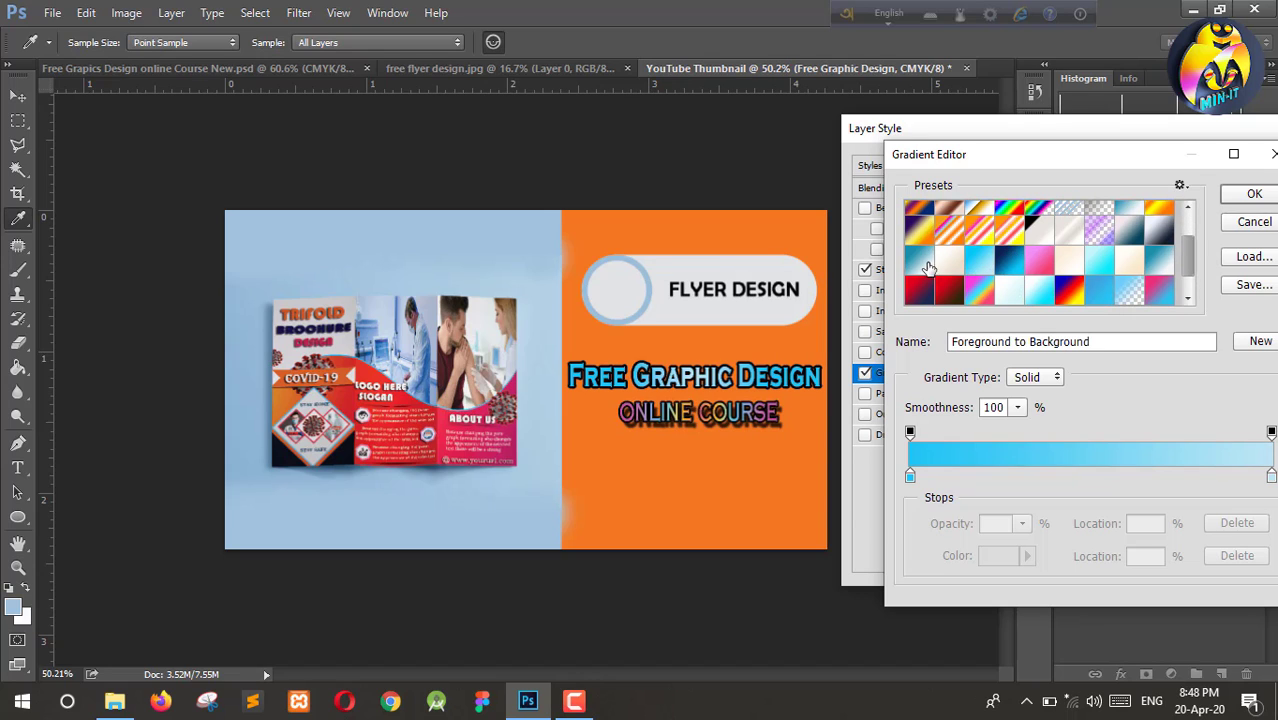
{"action": "left_click", "coordinate": [942, 272]}
{"action": "left_click", "coordinate": [920, 272]}
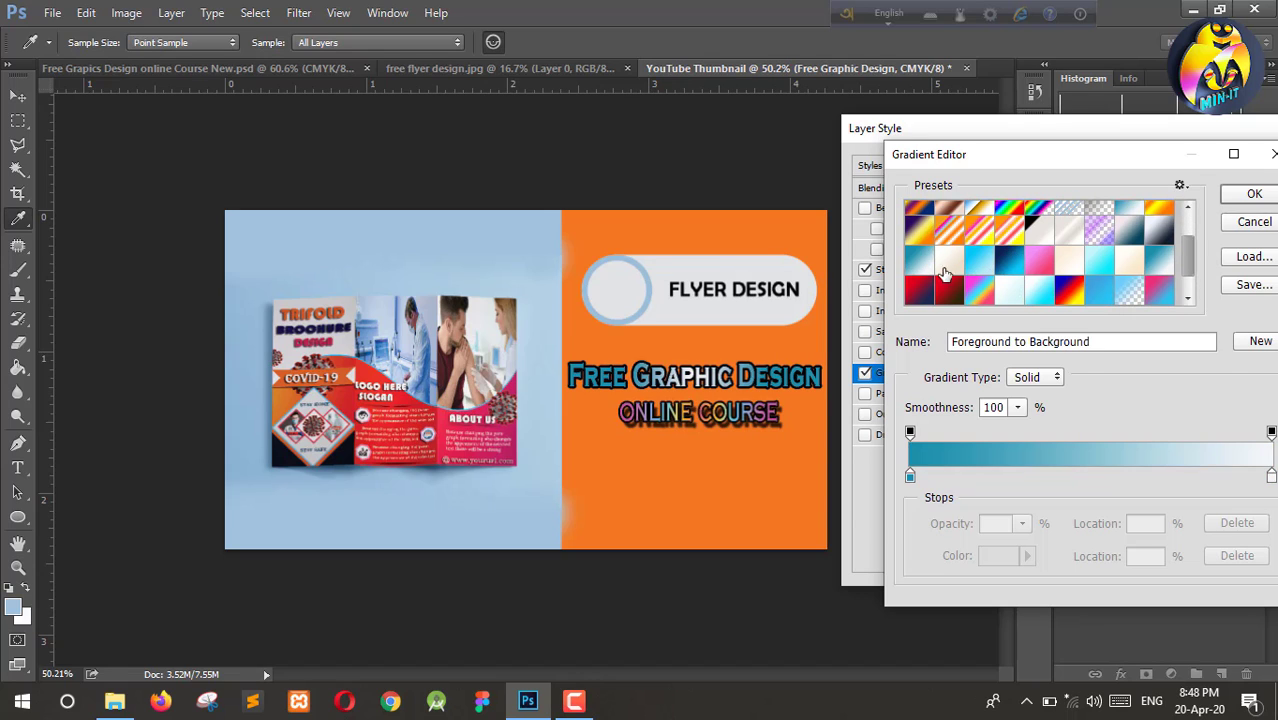
{"action": "left_click", "coordinate": [972, 243]}
{"action": "left_click", "coordinate": [1060, 262]}
{"action": "left_click", "coordinate": [1122, 270]}
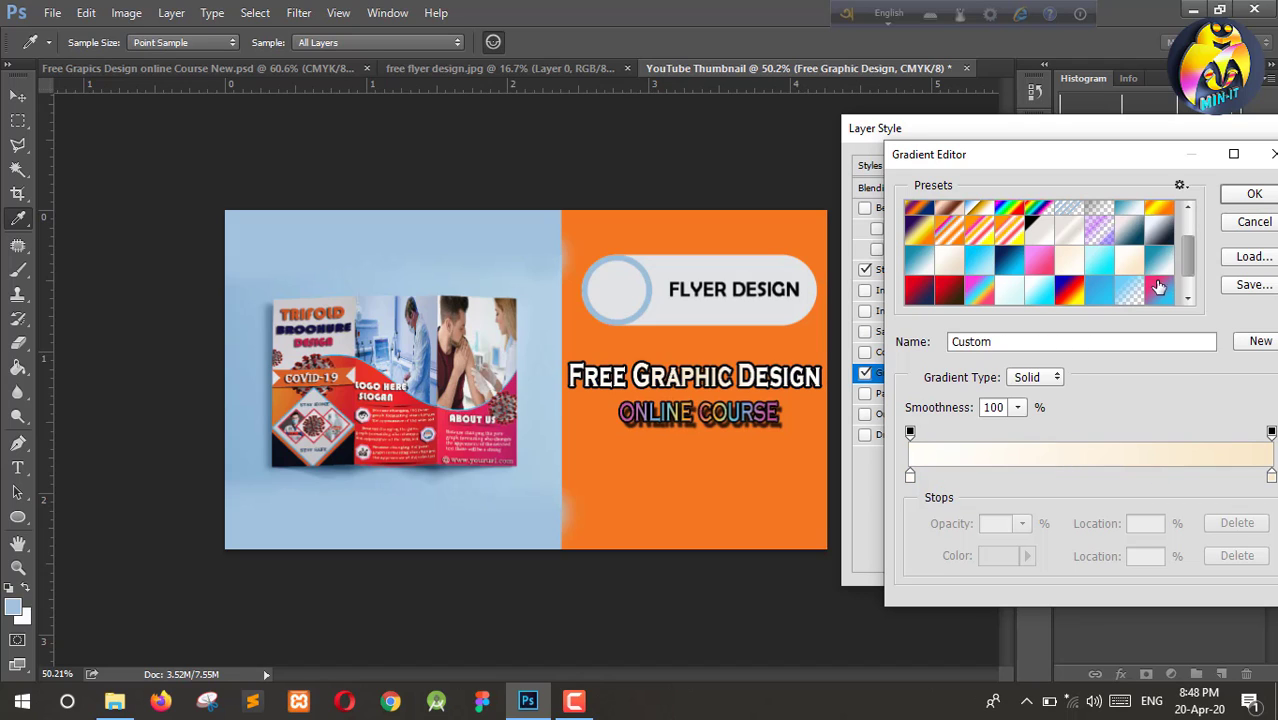
{"action": "left_click", "coordinate": [1163, 298]}
{"action": "left_click", "coordinate": [1105, 298]}
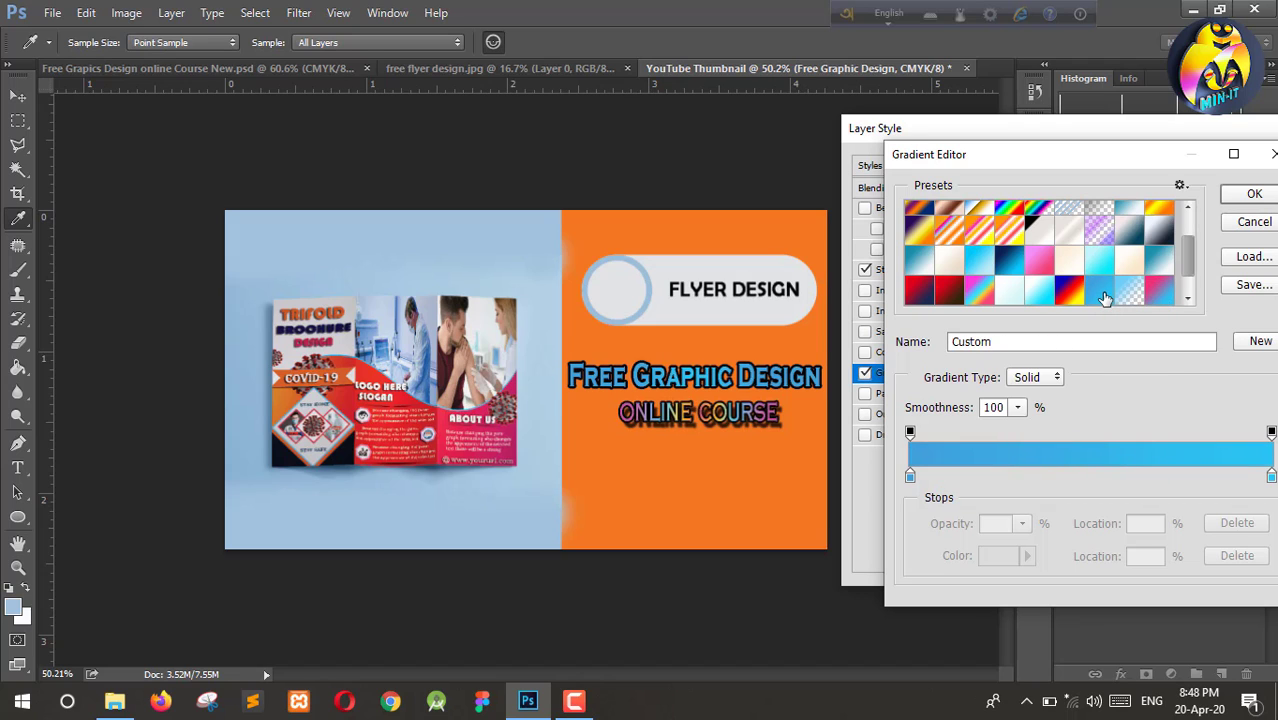
{"action": "left_click", "coordinate": [1254, 193]}
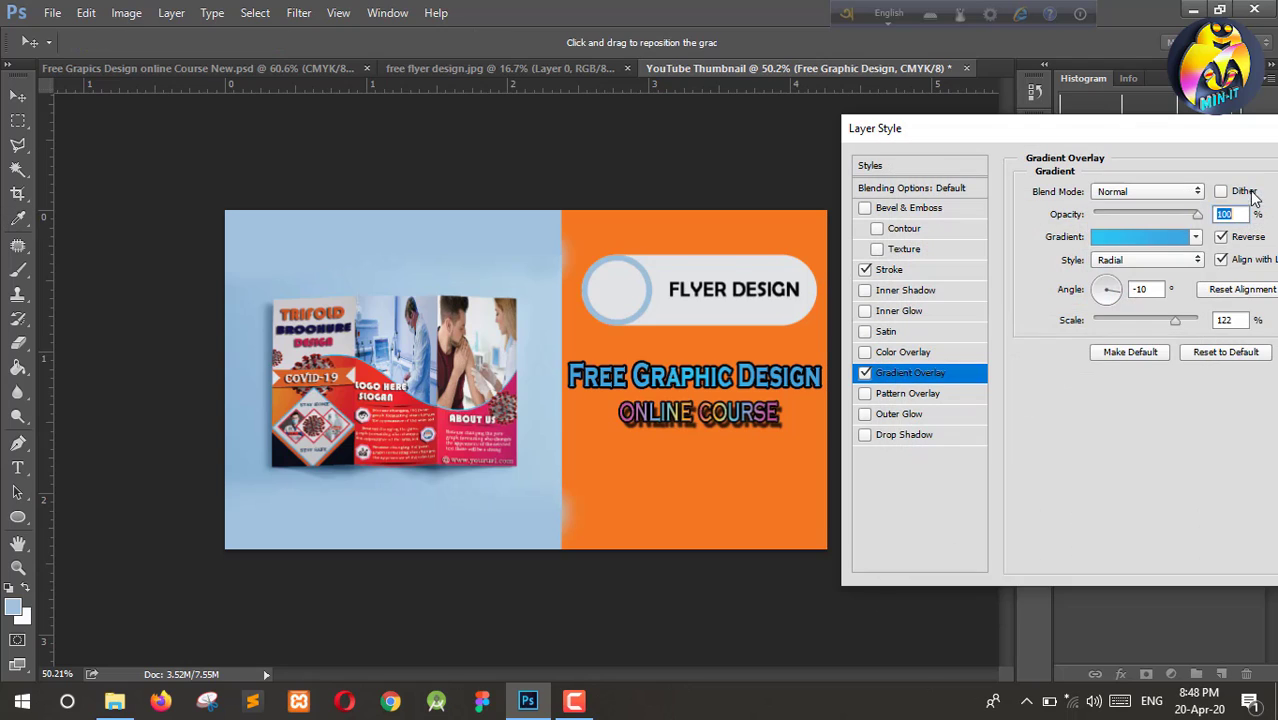
{"action": "left_click", "coordinate": [865, 270]}
{"action": "key", "text": "Return"}
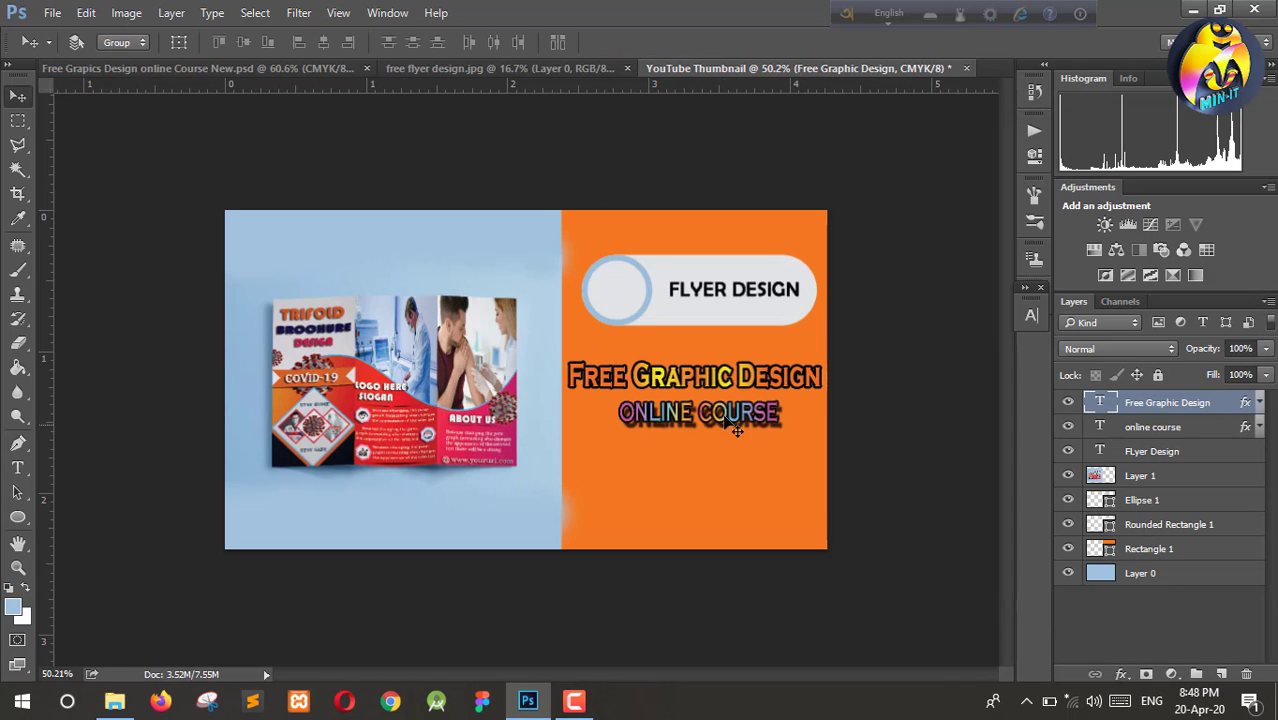
Step: Try several preset gradient overlays on the Free Graphic Design title, ending with the pink one
{"action": "double_click", "coordinate": [1228, 412]}
{"action": "left_click_drag", "start_coordinate": [970, 157], "coordinate": [998, 153]}
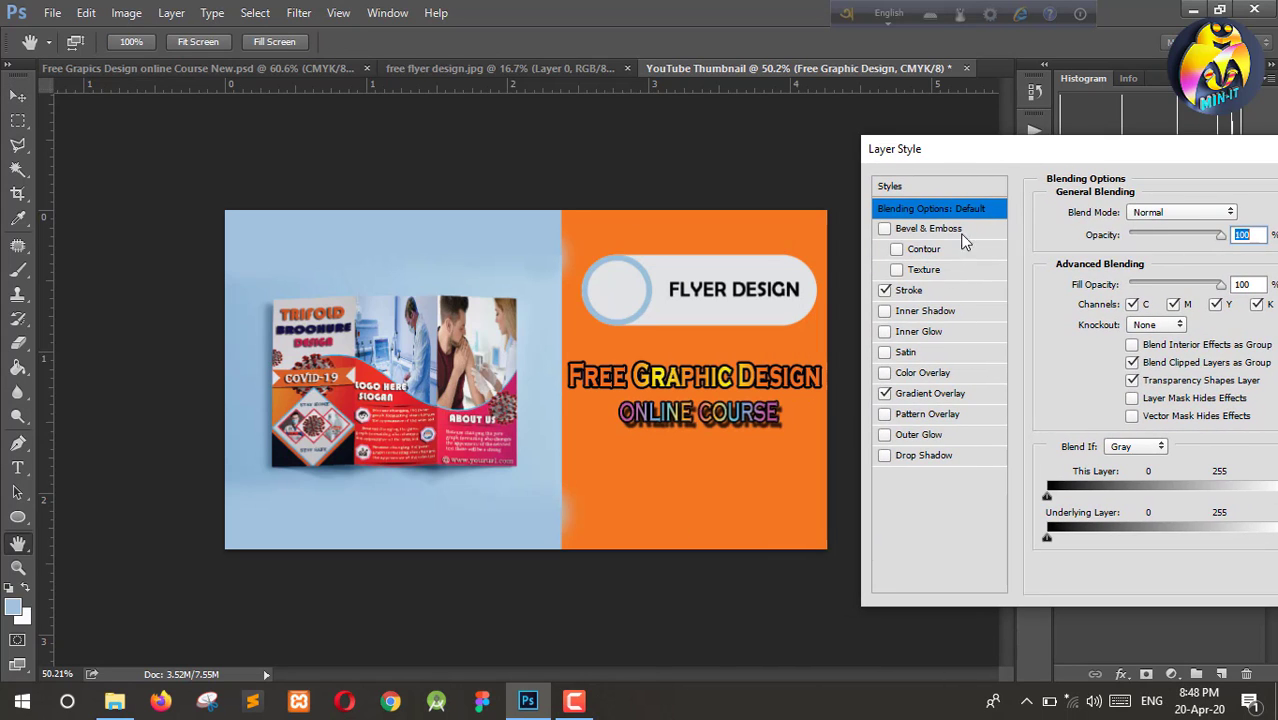
{"action": "left_click", "coordinate": [940, 394]}
{"action": "left_click", "coordinate": [1158, 258]}
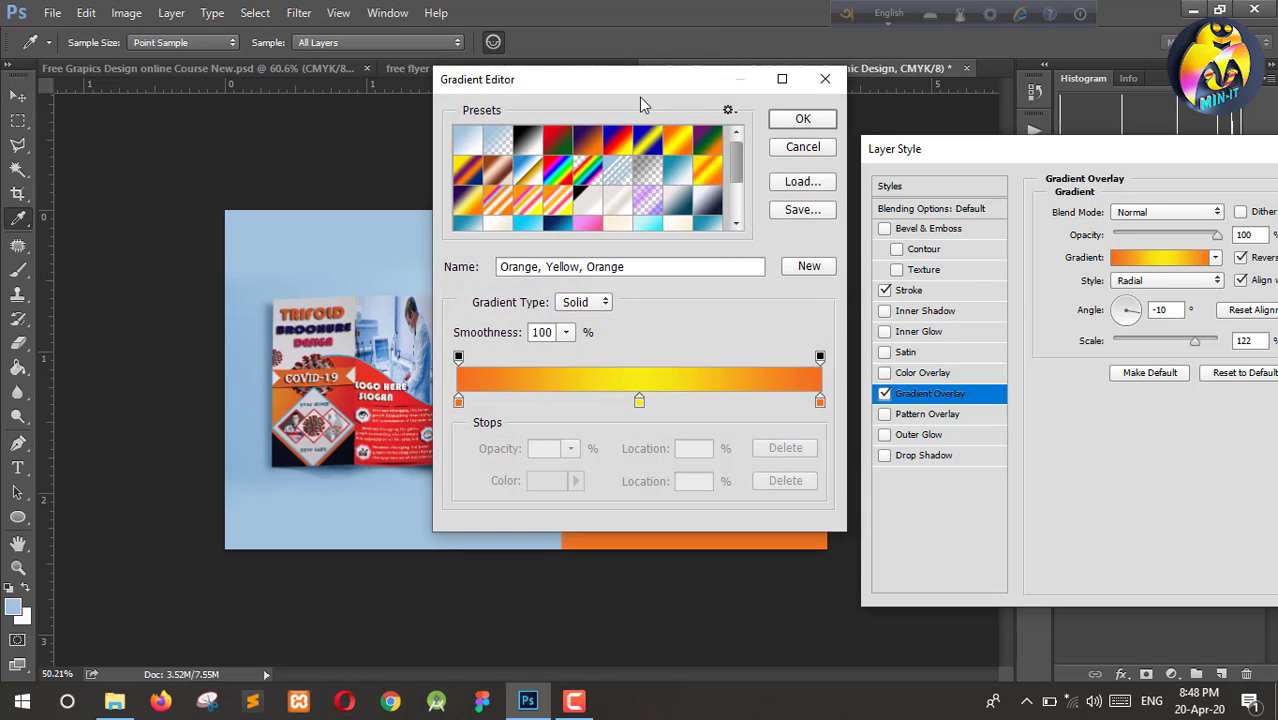
{"action": "left_click_drag", "start_coordinate": [643, 84], "coordinate": [1112, 177]}
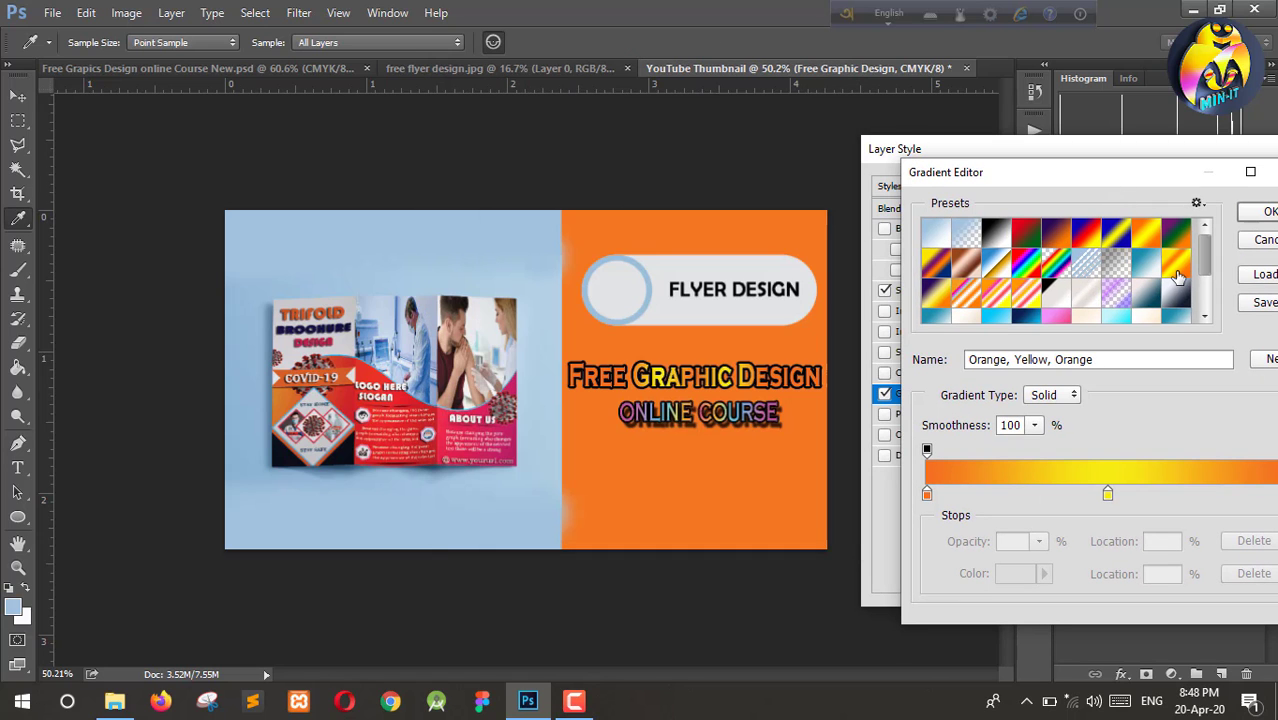
{"action": "left_click", "coordinate": [1178, 277]}
{"action": "left_click", "coordinate": [1152, 298]}
{"action": "scroll", "coordinate": [1150, 297], "scroll_direction": "down", "scroll_amount": 4}
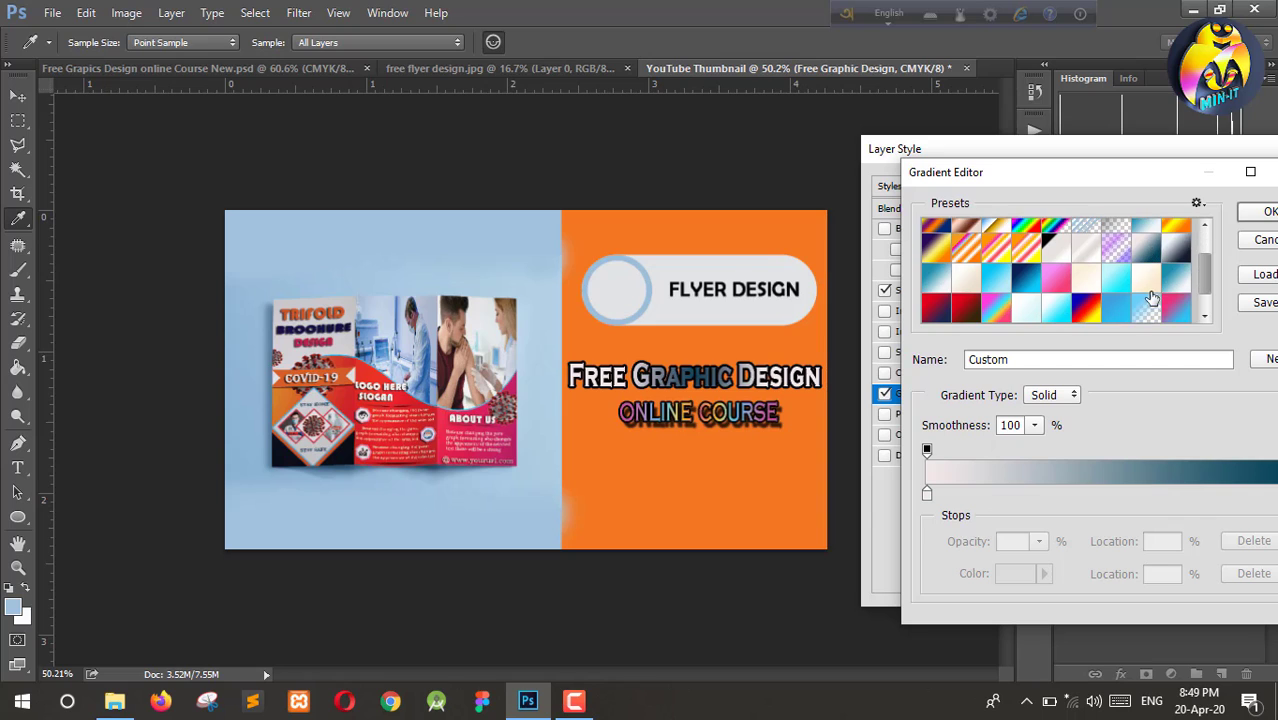
{"action": "left_click", "coordinate": [1092, 260]}
{"action": "left_click", "coordinate": [1028, 256]}
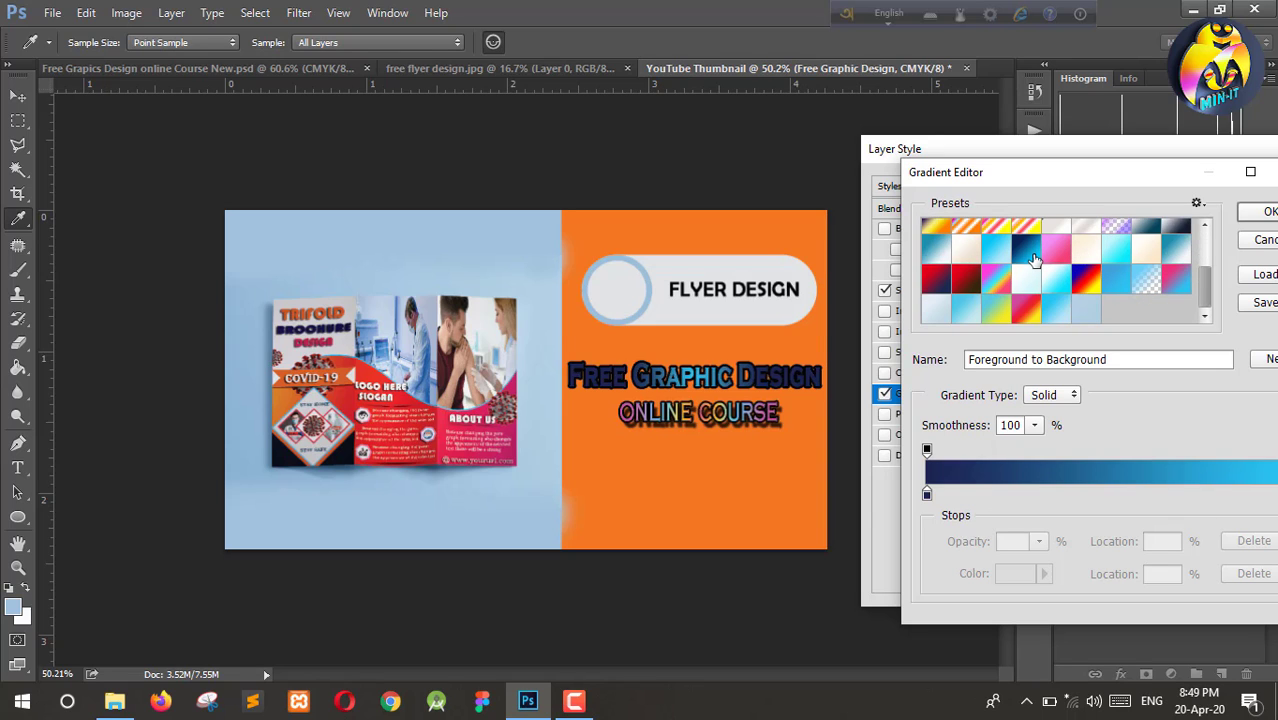
{"action": "left_click", "coordinate": [1056, 254]}
{"action": "left_click", "coordinate": [1255, 214]}
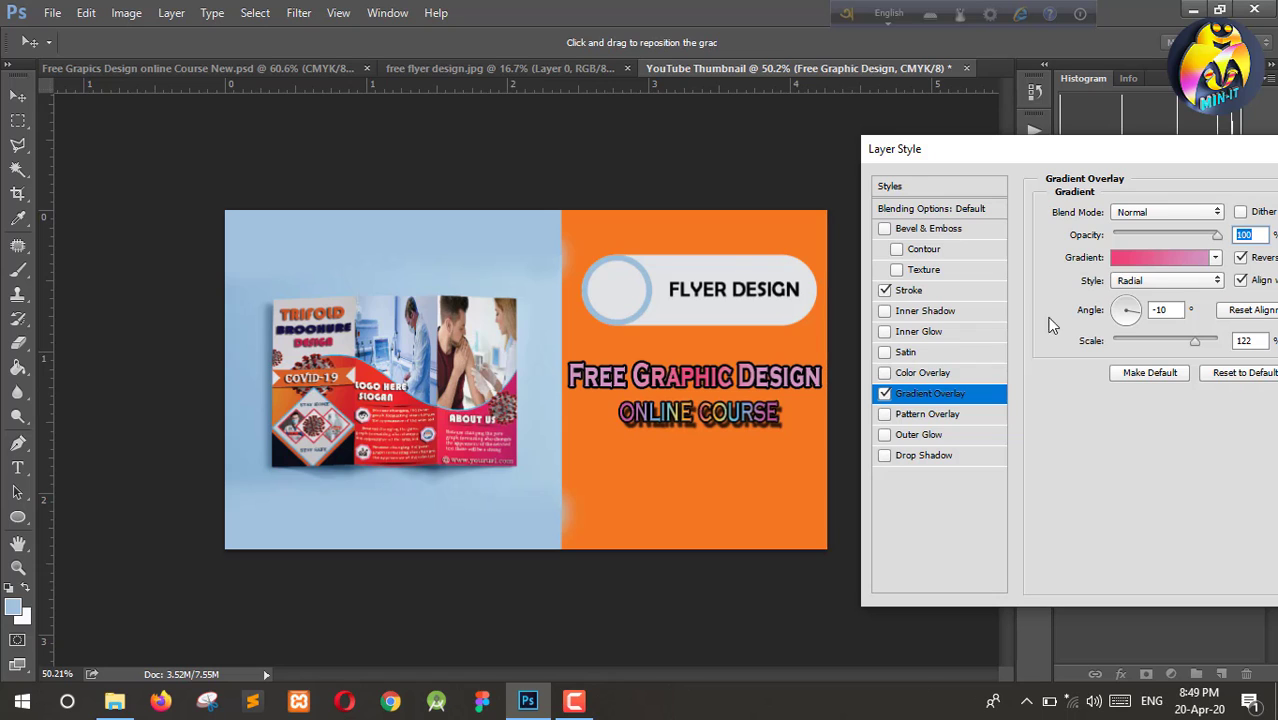
Step: Remove the stroke from the Free Graphic Design title and give its gradient overlay the pale blue-to-white preset
{"action": "left_click", "coordinate": [884, 291]}
{"action": "left_click", "coordinate": [1152, 262]}
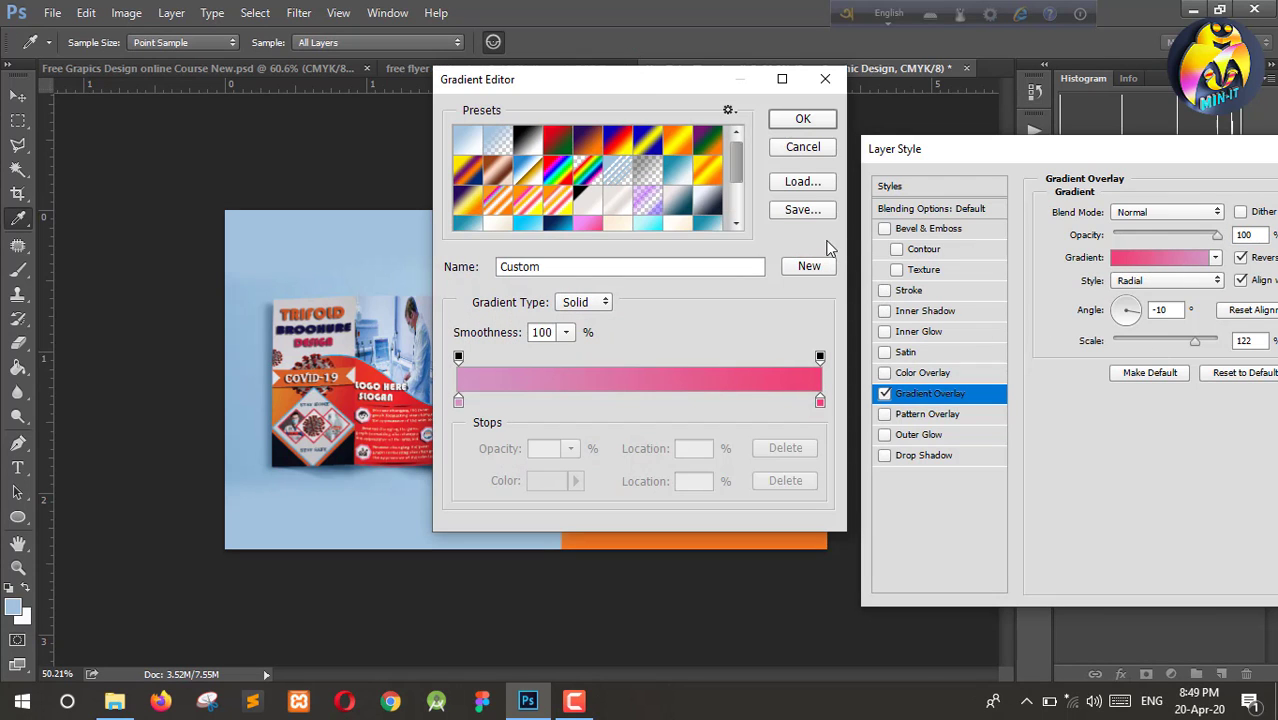
{"action": "left_click_drag", "start_coordinate": [634, 82], "coordinate": [1076, 125]}
{"action": "scroll", "coordinate": [1095, 232], "scroll_direction": "down", "scroll_amount": 3}
{"action": "left_click", "coordinate": [1090, 230]}
{"action": "left_click", "coordinate": [1097, 165]}
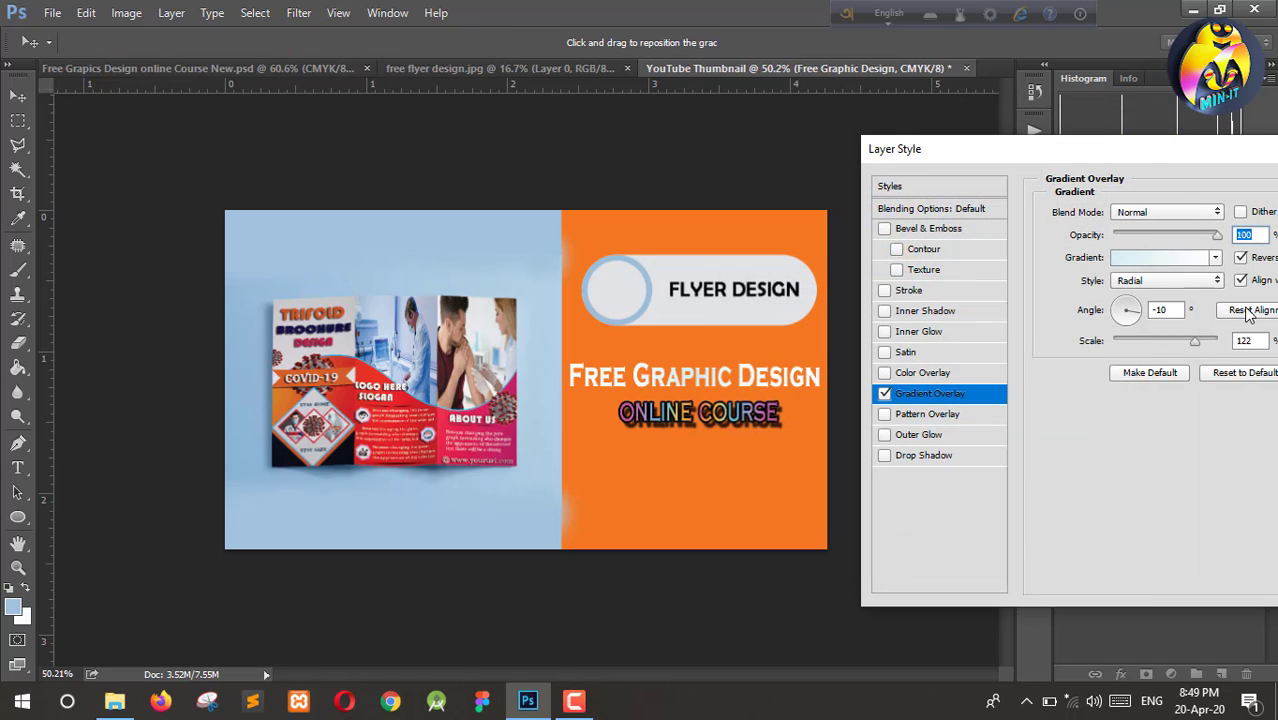
Step: Add a drop shadow to the Free Graphic Design title and apply the layer style
{"action": "left_click", "coordinate": [884, 456]}
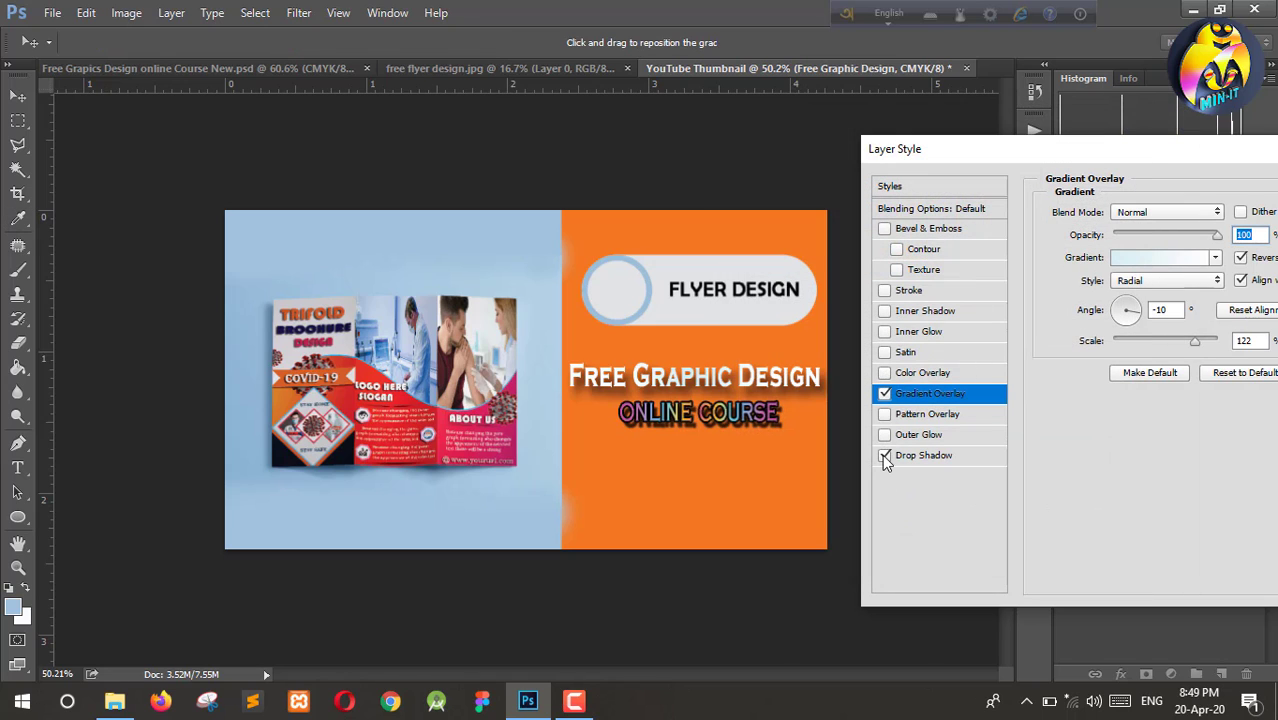
{"action": "left_click_drag", "start_coordinate": [1250, 155], "coordinate": [1056, 157]}
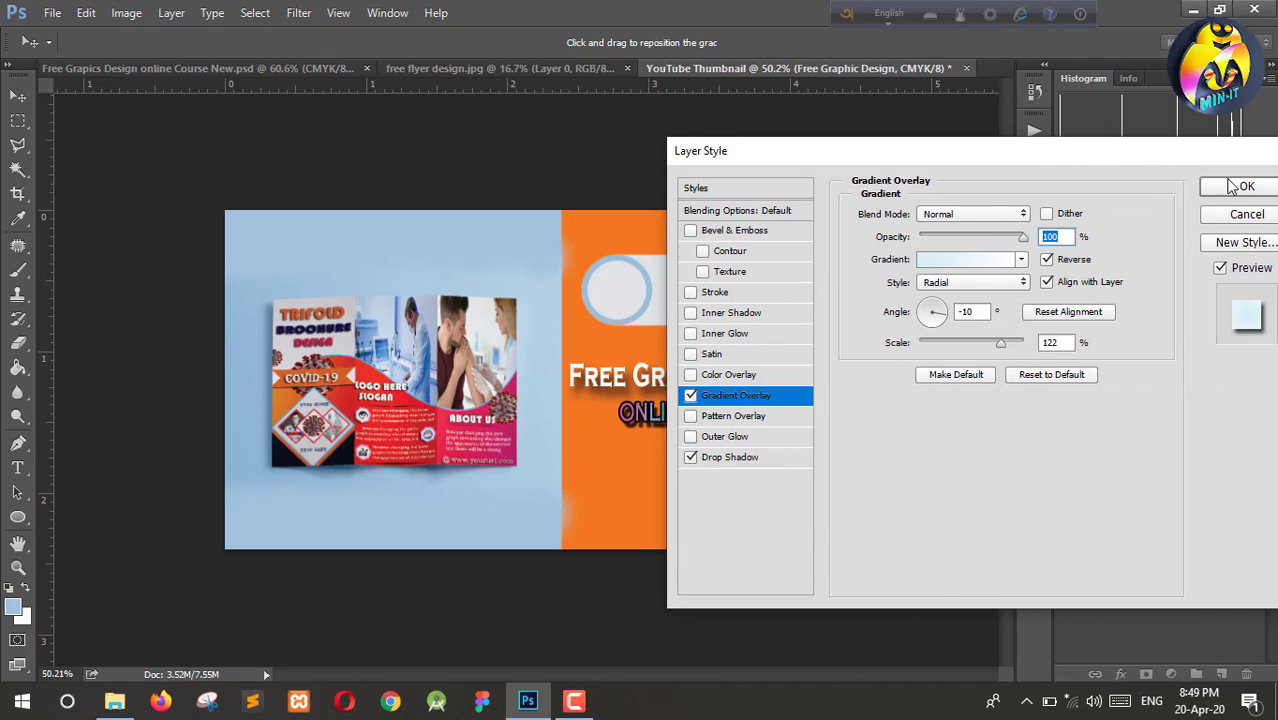
{"action": "left_click", "coordinate": [1240, 188]}
Step: Turn off the stroke effect in the online course title's layer style
{"action": "left_click", "coordinate": [1205, 431]}
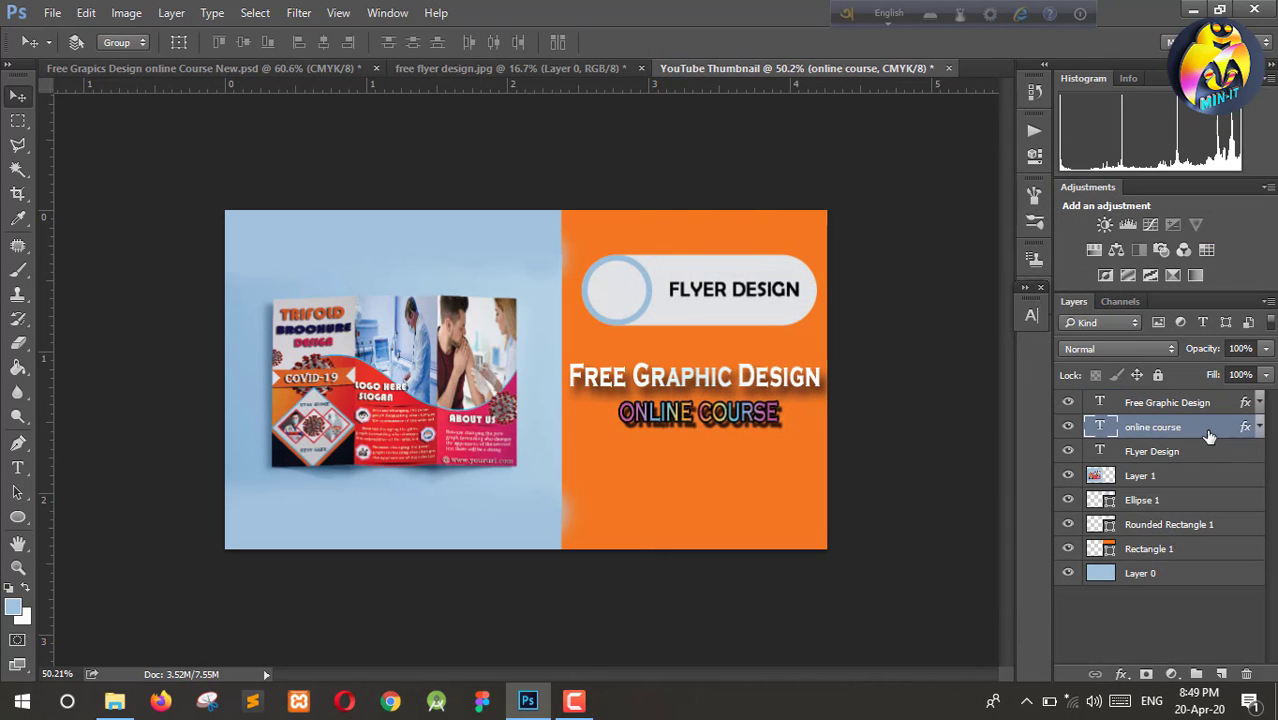
{"action": "double_click", "coordinate": [1203, 432]}
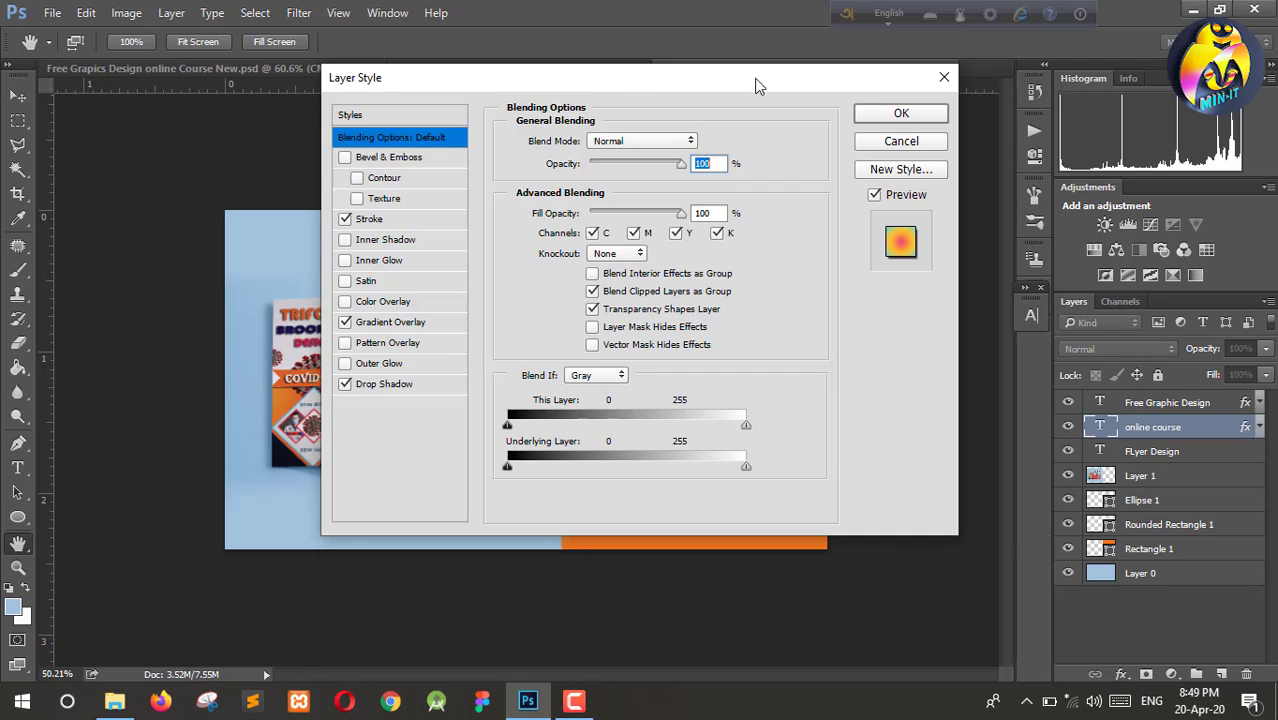
{"action": "left_click_drag", "start_coordinate": [704, 79], "coordinate": [1272, 60]}
{"action": "left_click", "coordinate": [915, 200]}
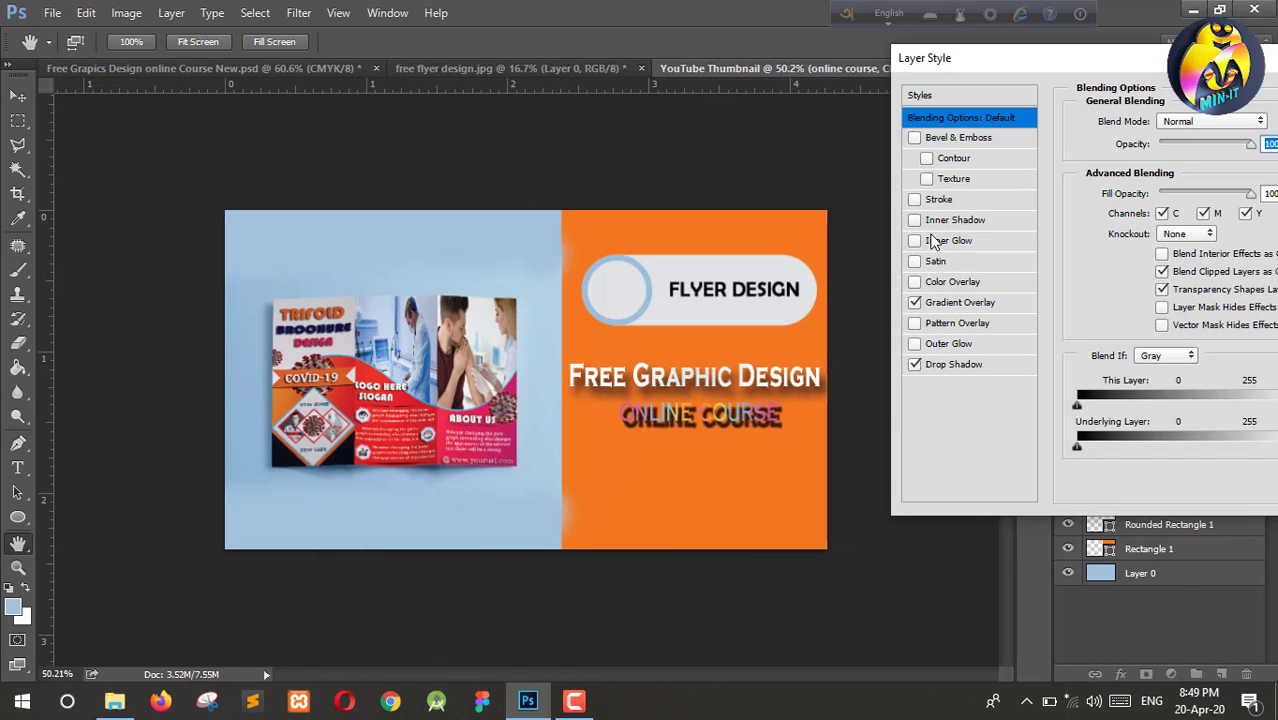
Step: Change the online course title's gradient overlay to the pale blue-to-white preset
{"action": "left_click", "coordinate": [1007, 303]}
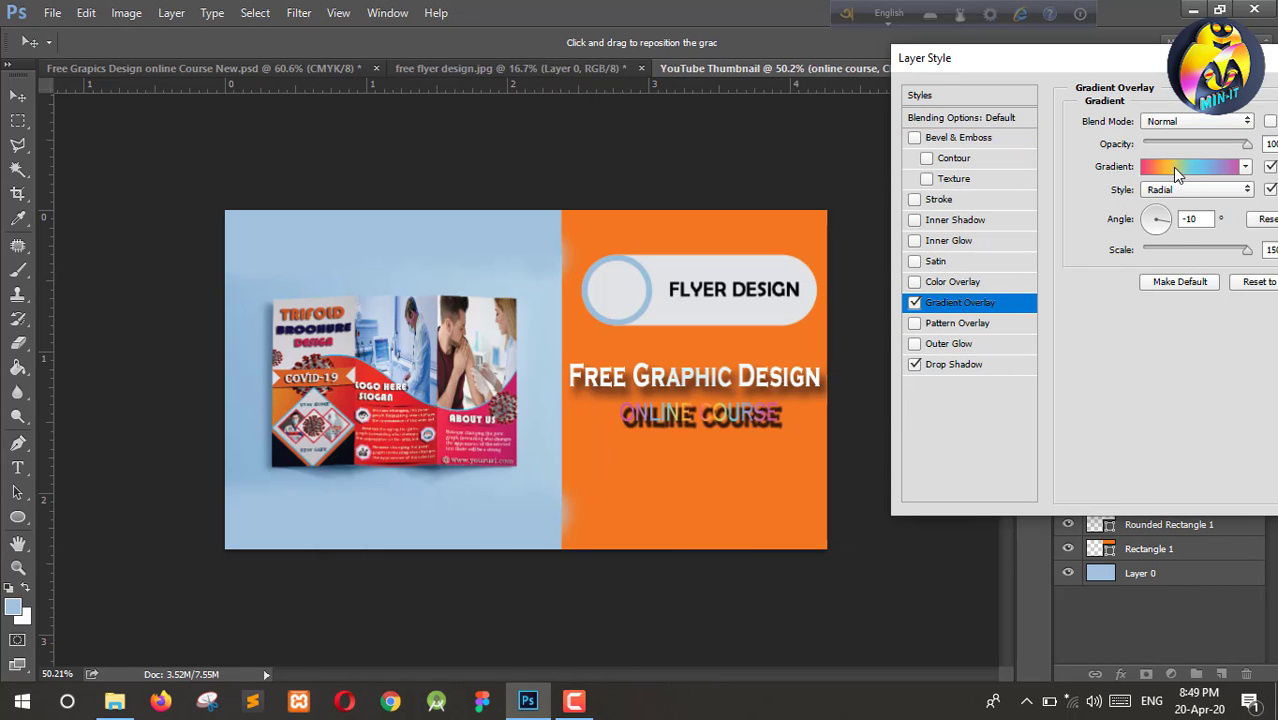
{"action": "left_click", "coordinate": [1178, 167]}
{"action": "scroll", "coordinate": [884, 246], "scroll_direction": "down", "scroll_amount": 1}
{"action": "left_click", "coordinate": [816, 235]}
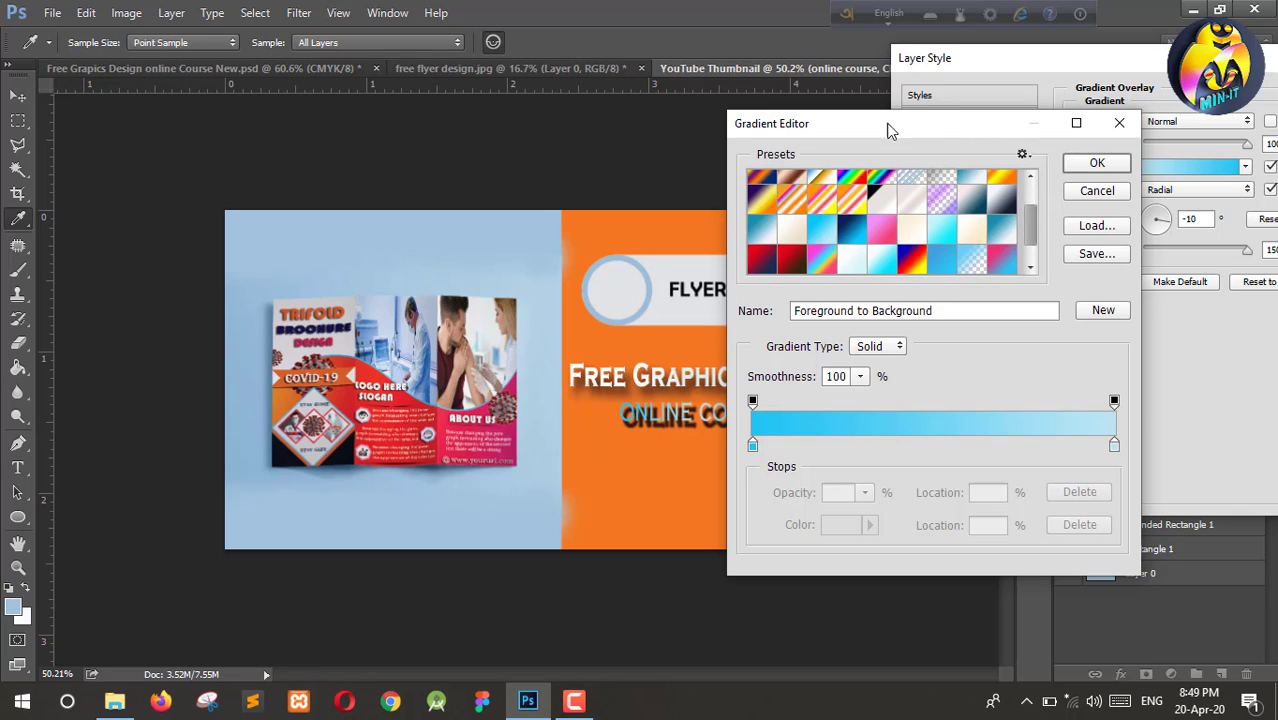
{"action": "left_click_drag", "start_coordinate": [887, 136], "coordinate": [1128, 145]}
{"action": "left_click", "coordinate": [1090, 265]}
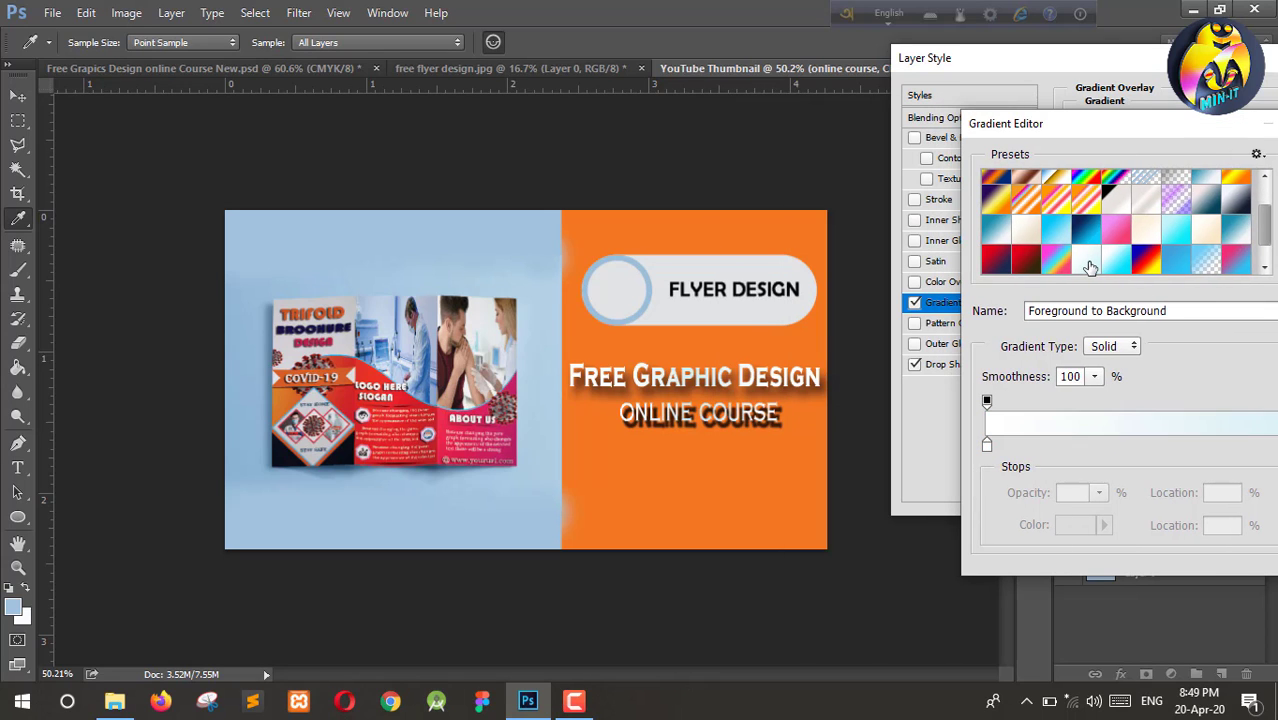
{"action": "left_click_drag", "start_coordinate": [1040, 123], "coordinate": [891, 137]}
{"action": "left_click", "coordinate": [1175, 186]}
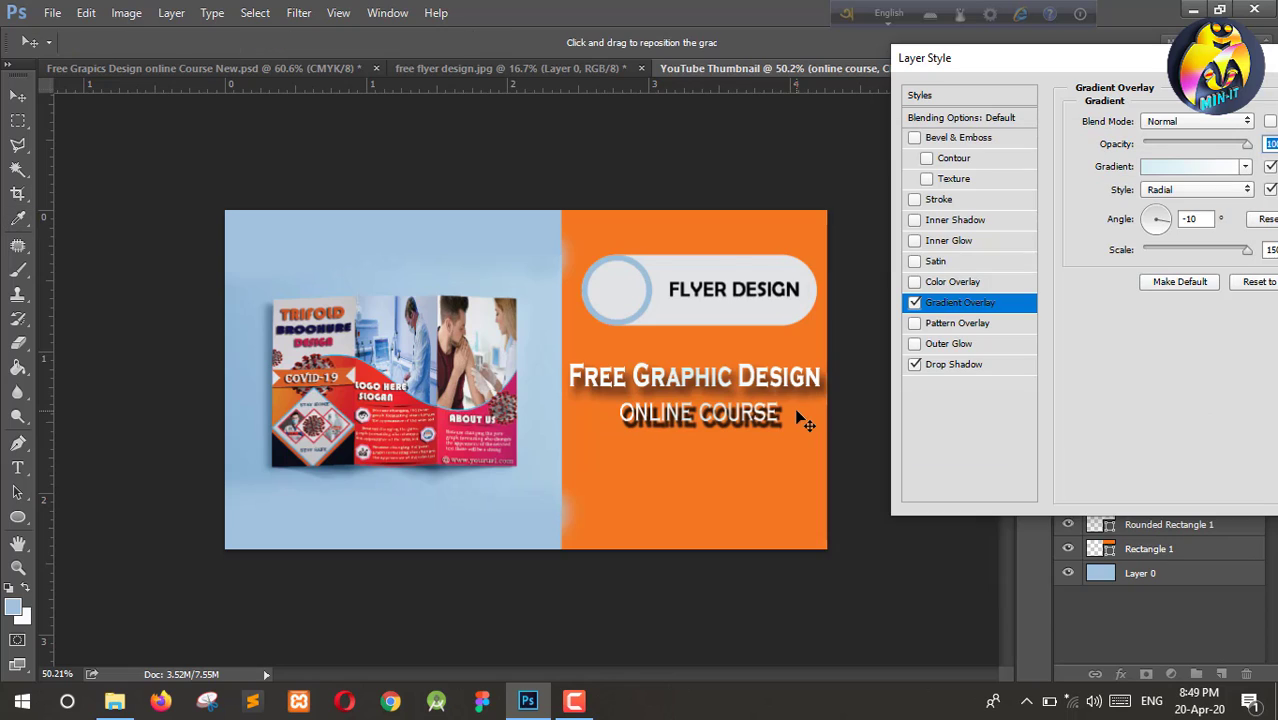
Step: Set the online course title's drop shadow to 0 px distance and 7 px size, and apply the layer style
{"action": "left_click", "coordinate": [1004, 366]}
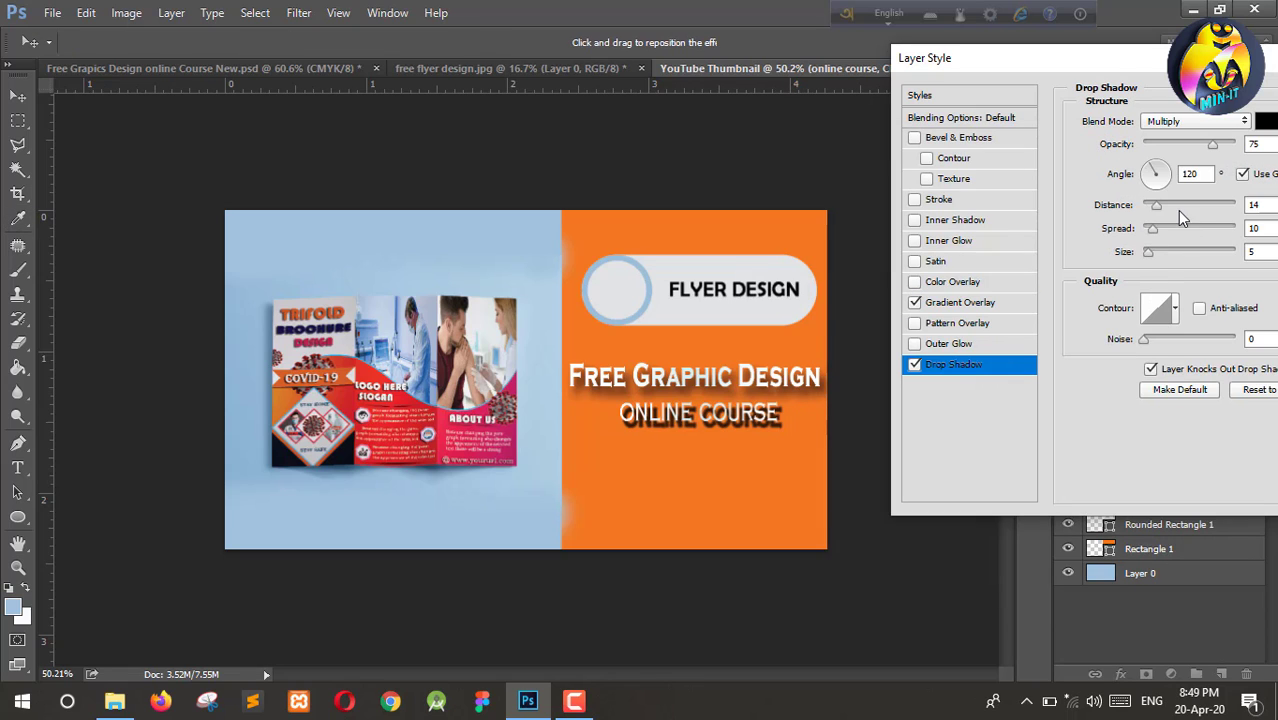
{"action": "left_click_drag", "start_coordinate": [1154, 207], "coordinate": [1141, 207]}
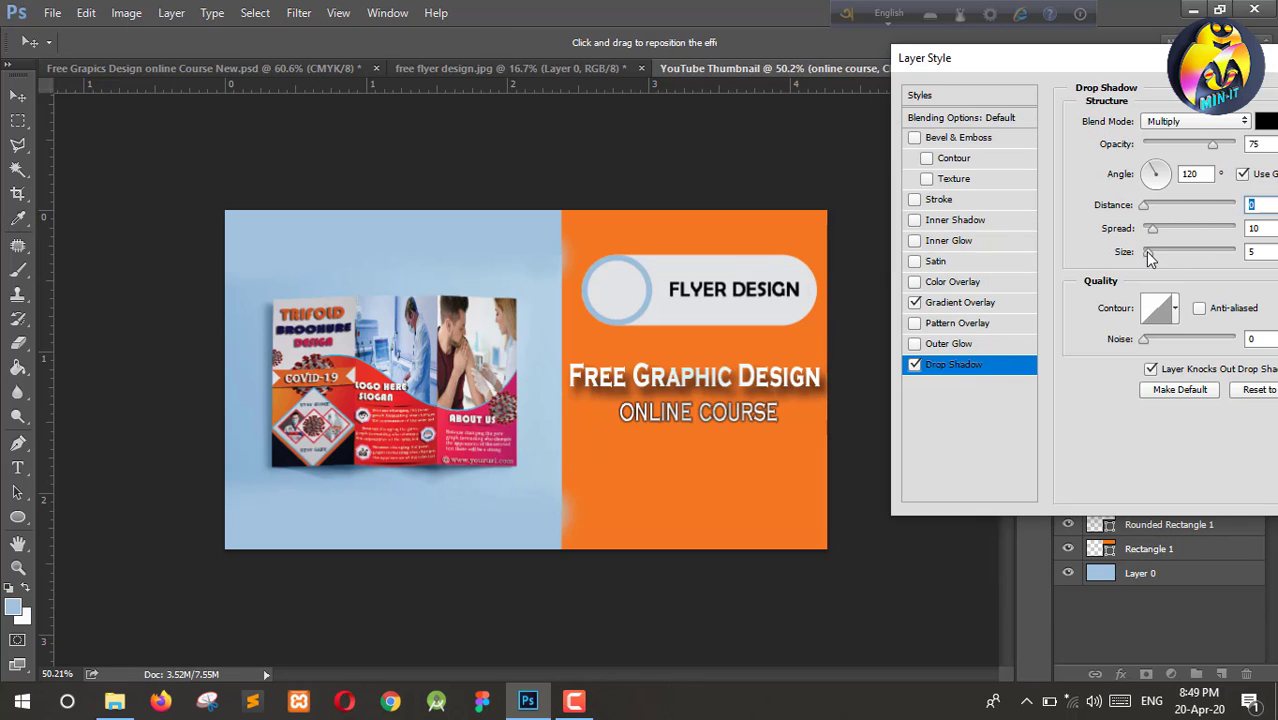
{"action": "left_click_drag", "start_coordinate": [1148, 254], "coordinate": [1150, 254]}
{"action": "left_click_drag", "start_coordinate": [1130, 63], "coordinate": [986, 92]}
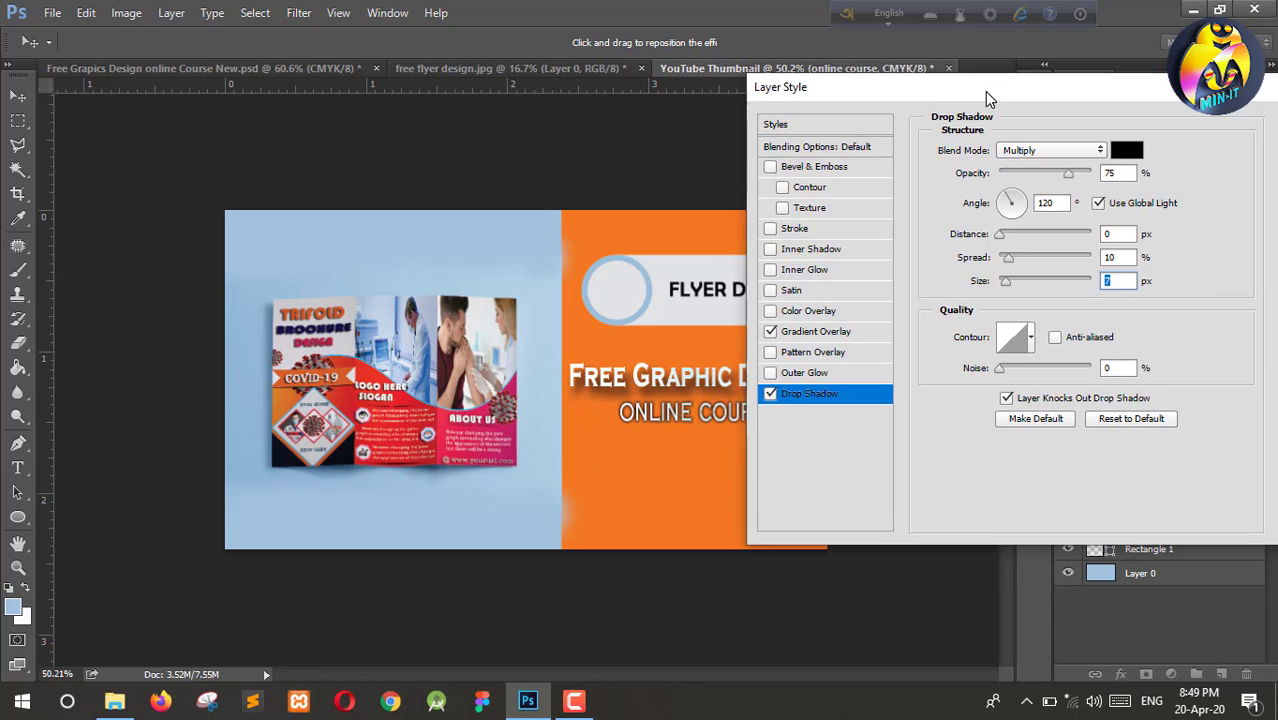
{"action": "key", "text": "Return"}
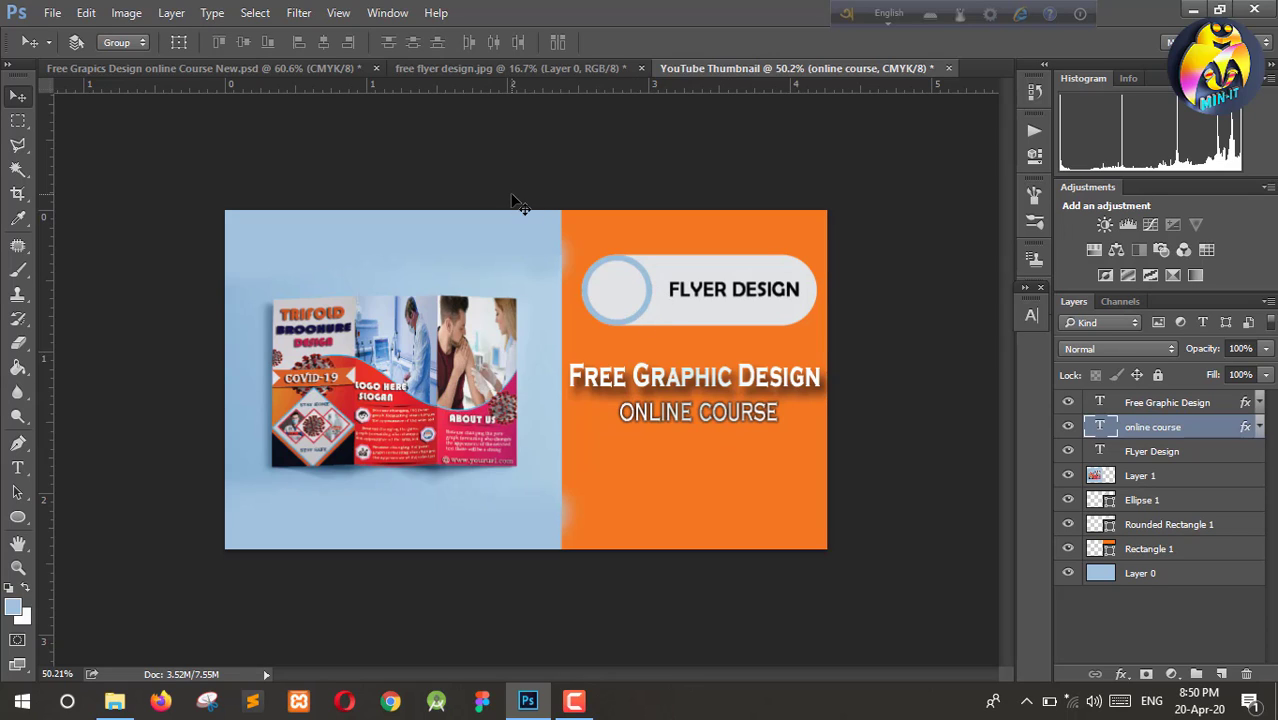
Step: Draw an ellipse about 206 × 176 px below the online course title and fill it with white
{"action": "left_click", "coordinate": [18, 517]}
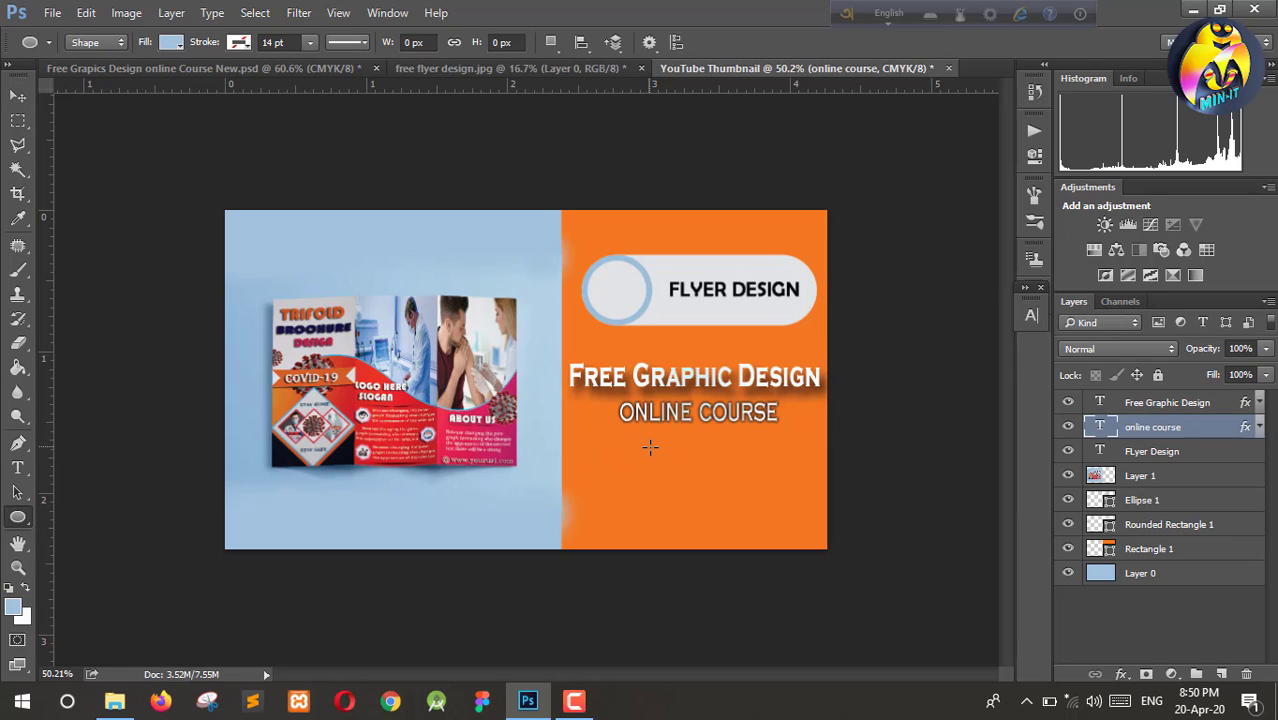
{"action": "left_click_drag", "start_coordinate": [650, 447], "coordinate": [745, 529]}
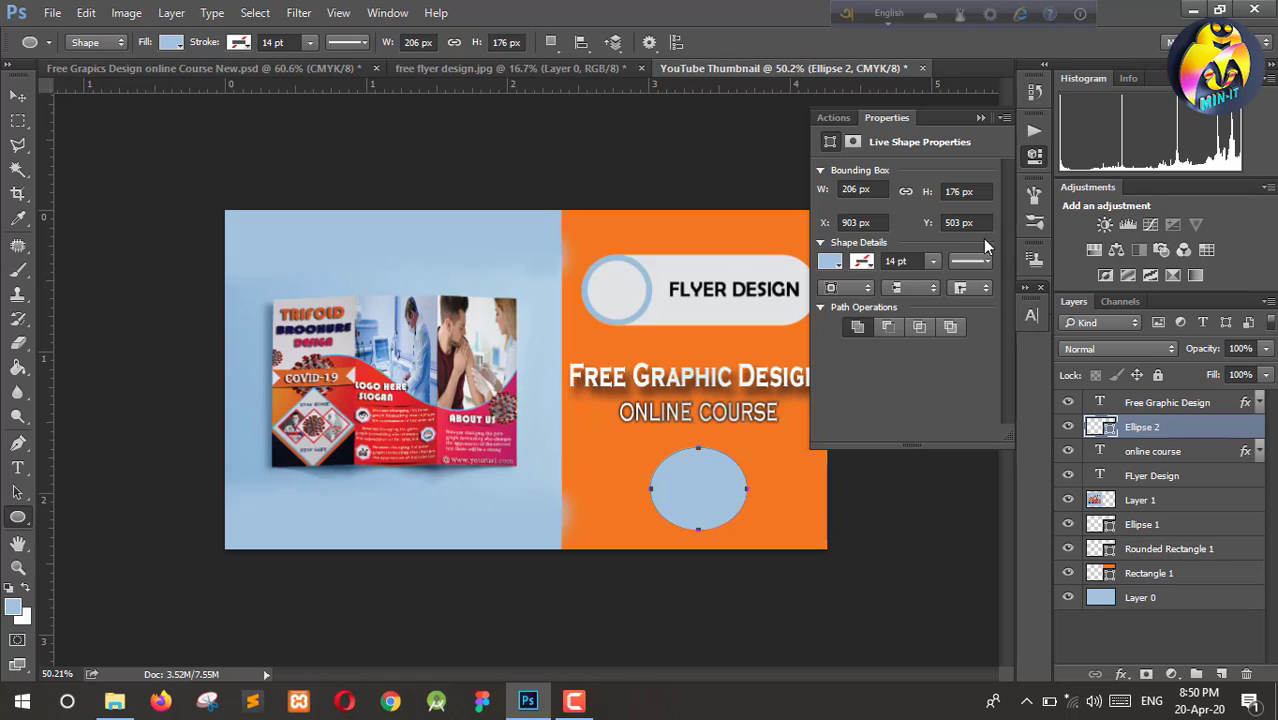
{"action": "left_click", "coordinate": [831, 263]}
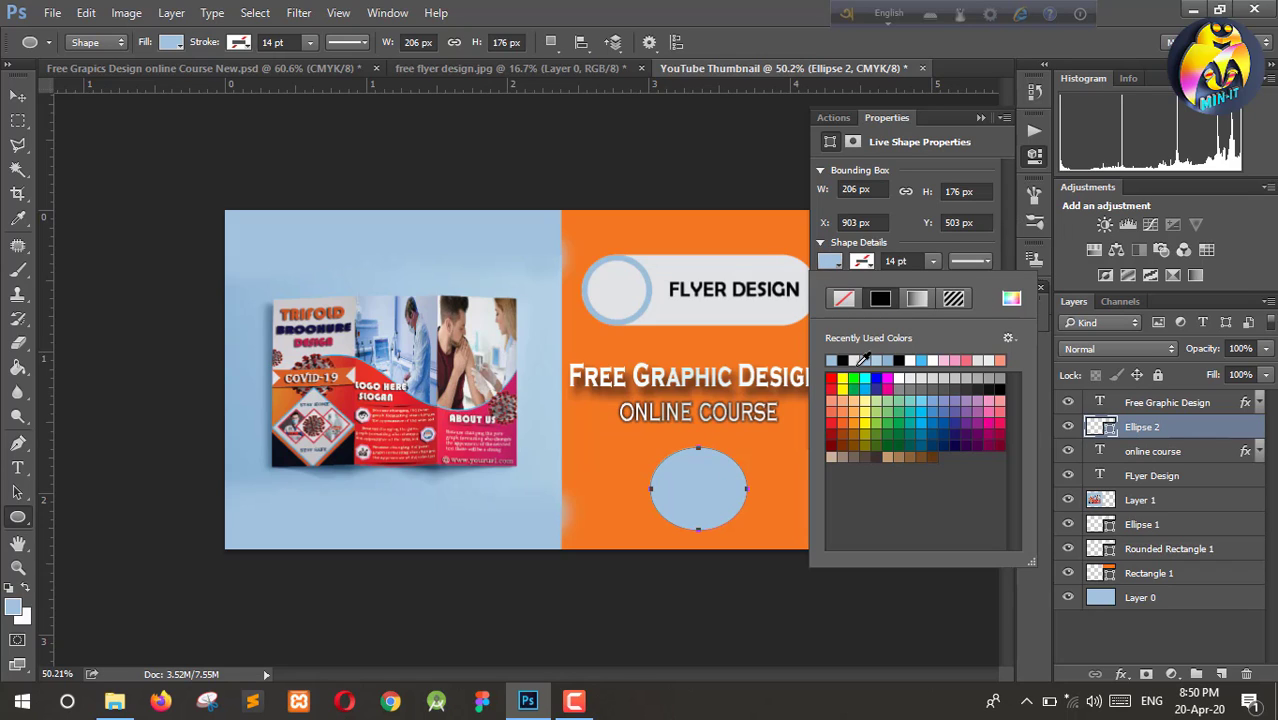
{"action": "left_click", "coordinate": [903, 379]}
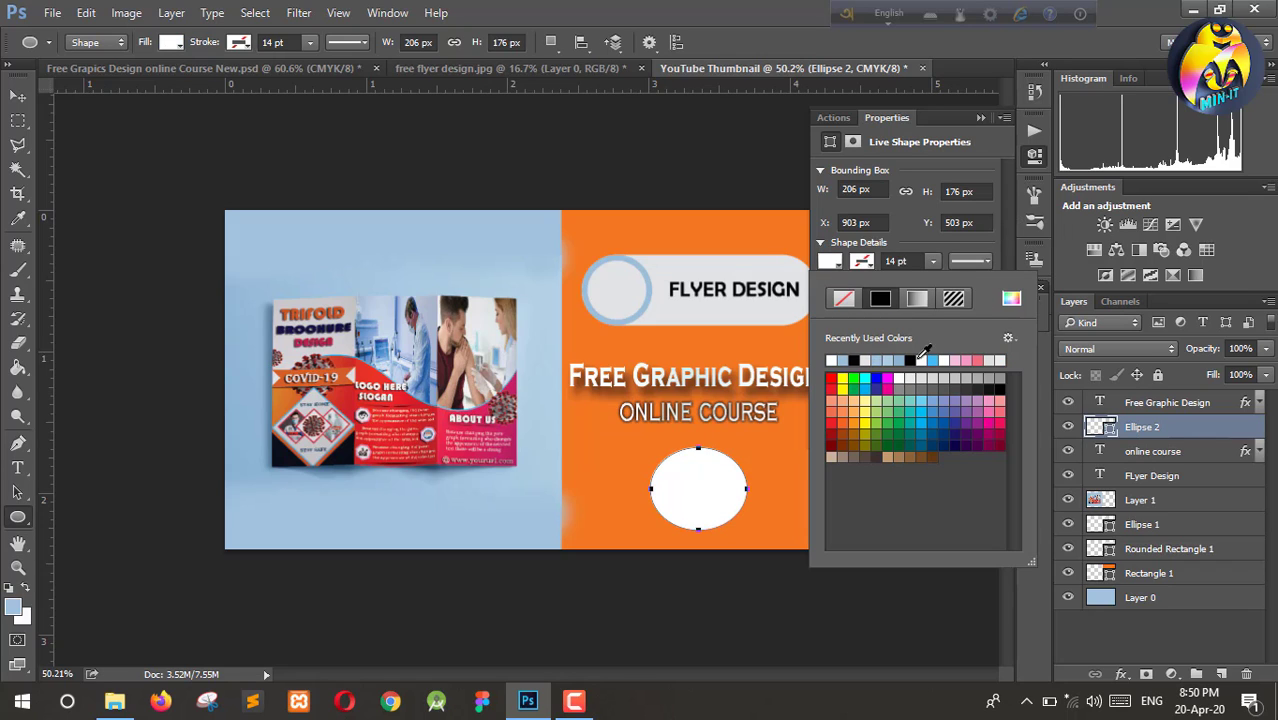
Step: Give the new ellipse a light blue stroke 3 pt wide
{"action": "left_click", "coordinate": [864, 266]}
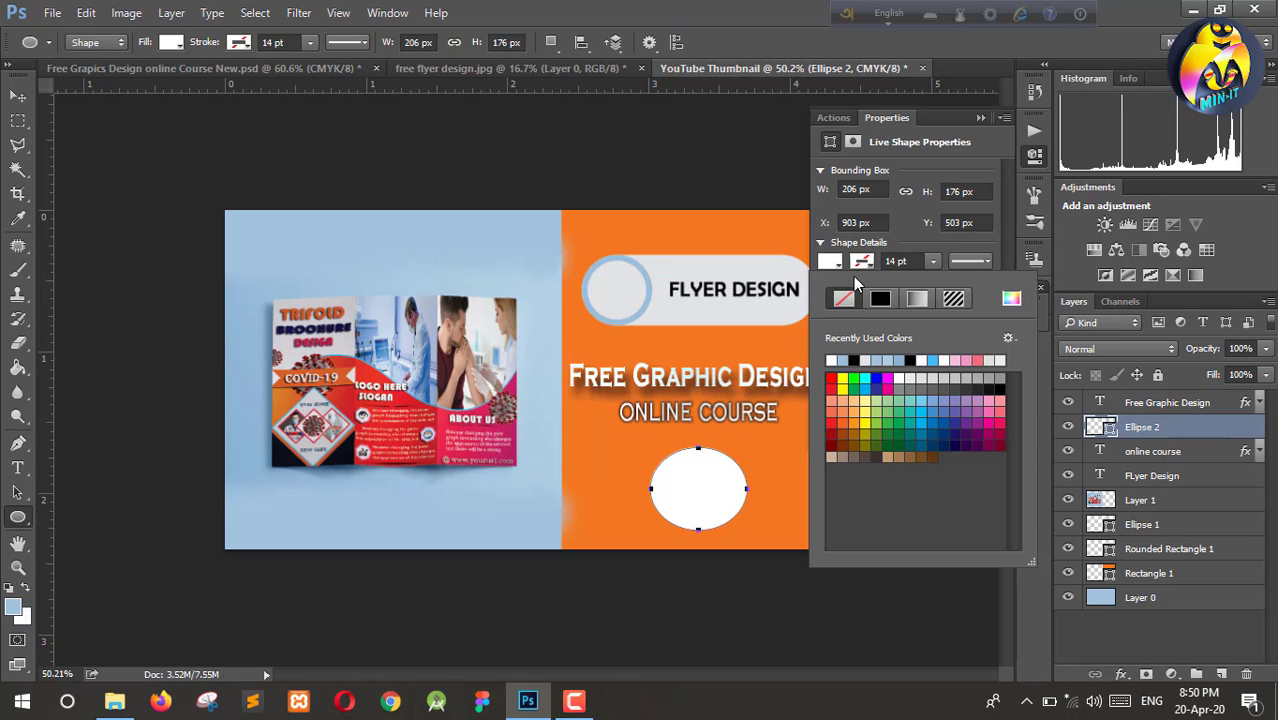
{"action": "left_click", "coordinate": [858, 268]}
{"action": "left_click", "coordinate": [862, 266]}
{"action": "left_click", "coordinate": [883, 358]}
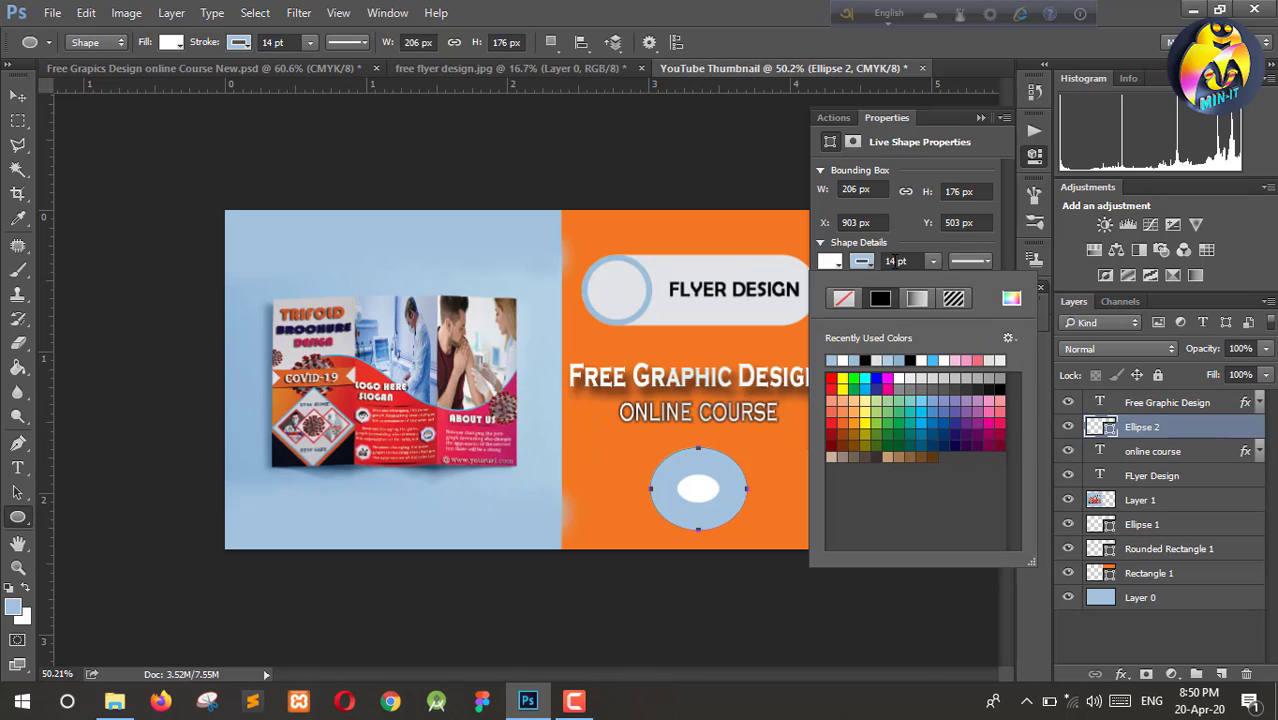
{"action": "left_click", "coordinate": [894, 262]}
{"action": "key", "text": "Down"}
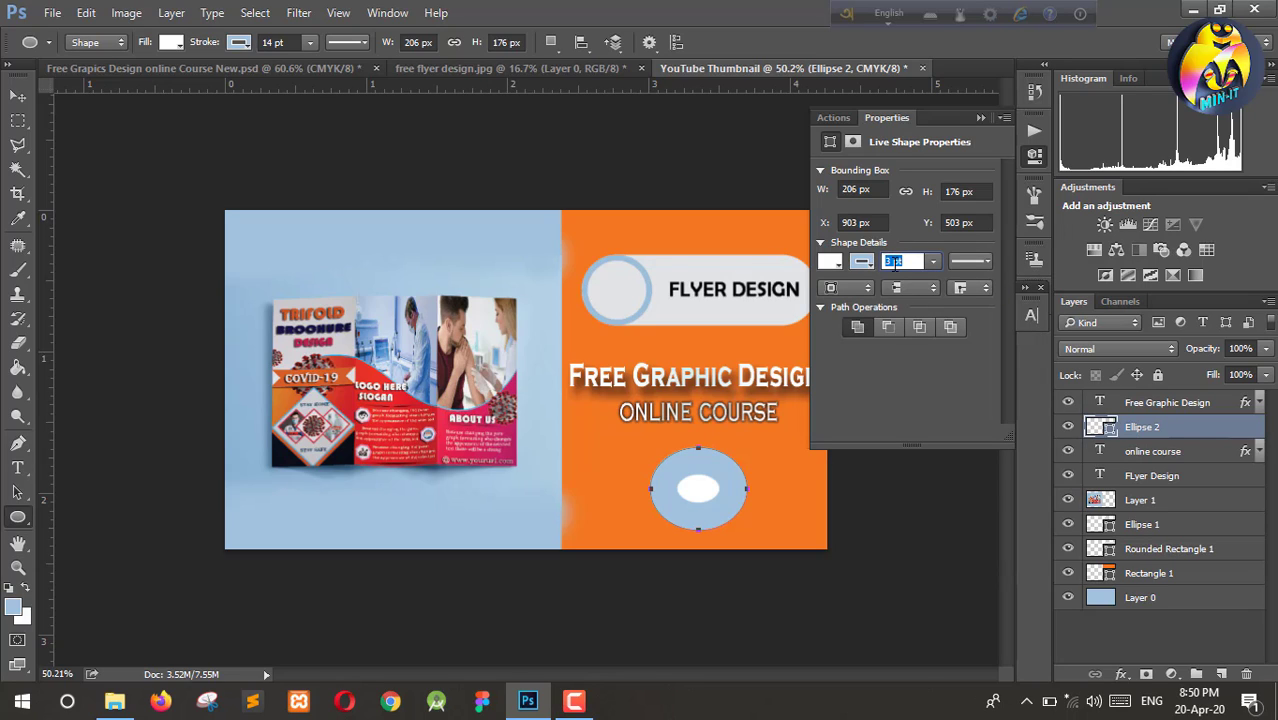
{"action": "key", "text": "Return"}
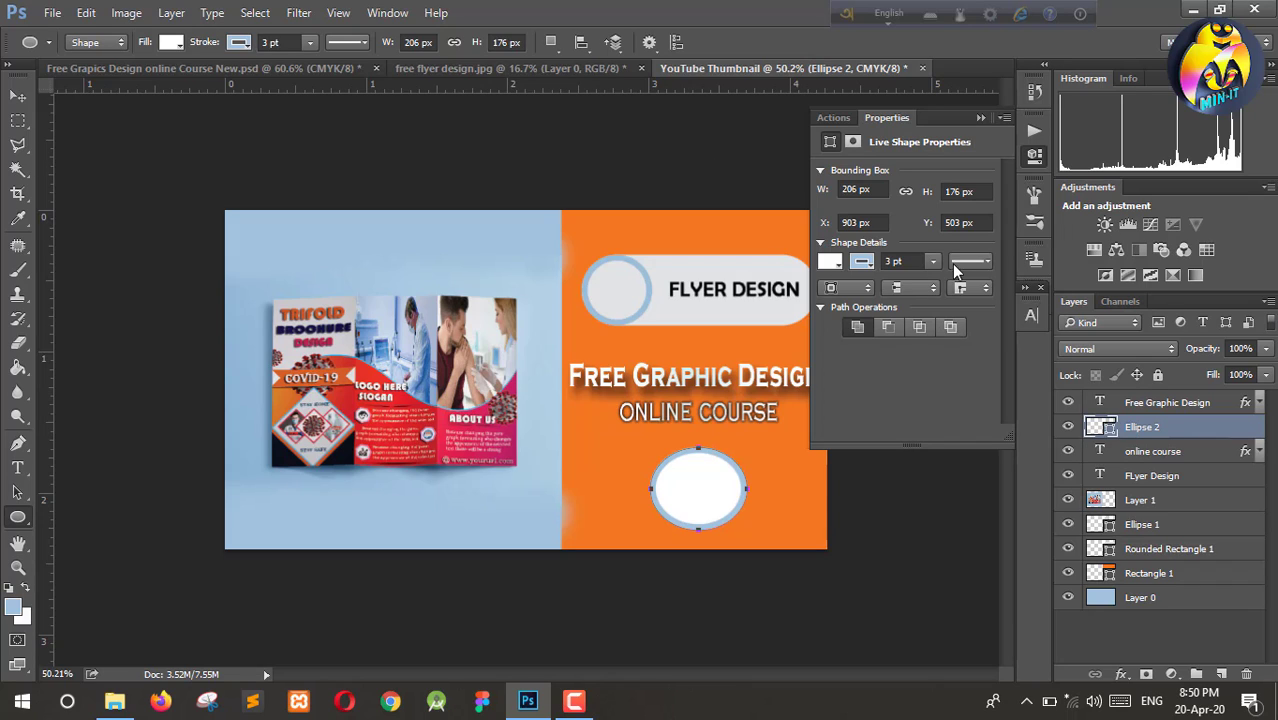
Step: Try the dotted stroke style on the white ellipse and settle on the dashed line
{"action": "left_click", "coordinate": [983, 262]}
{"action": "left_click", "coordinate": [928, 358]}
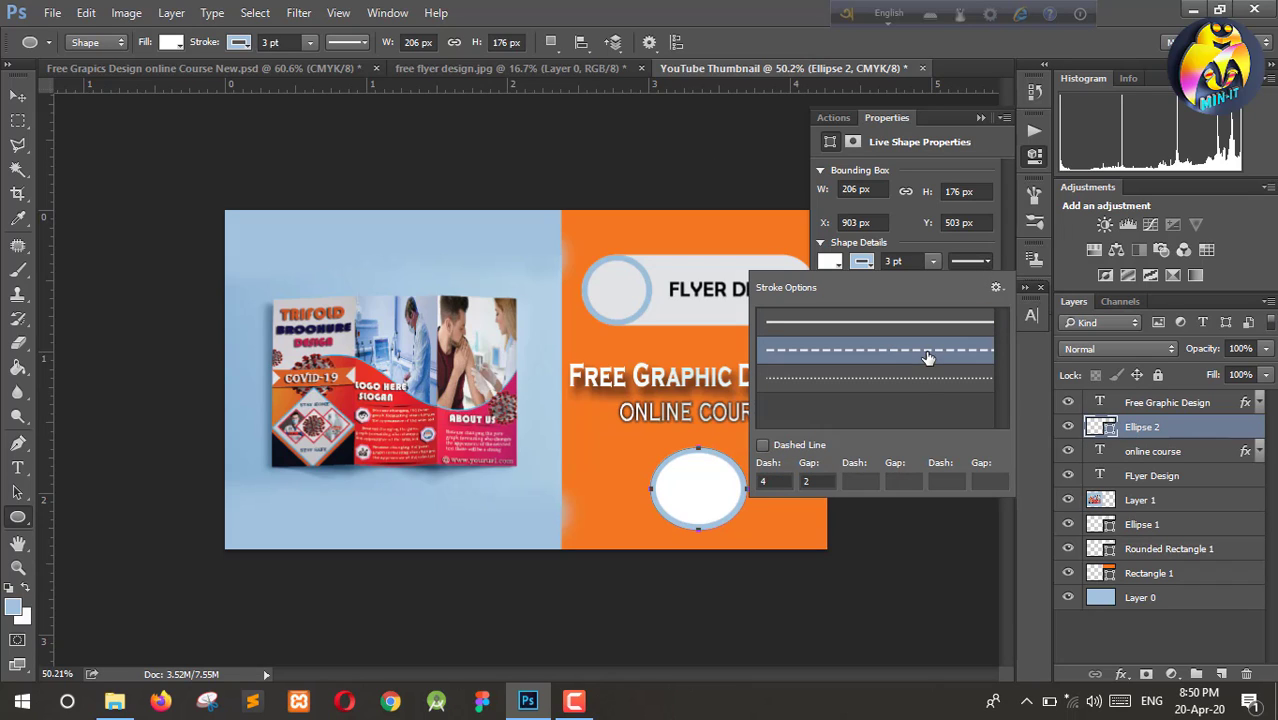
{"action": "left_click", "coordinate": [918, 396]}
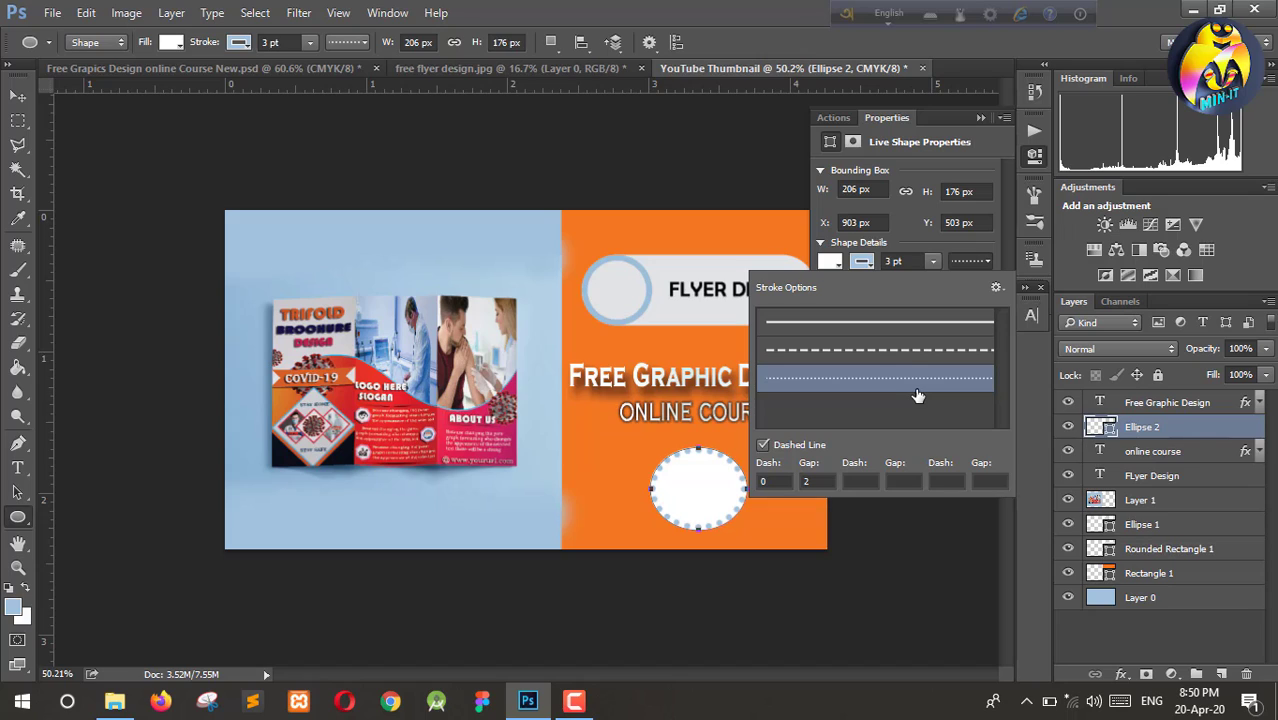
{"action": "left_click", "coordinate": [912, 352]}
{"action": "left_click", "coordinate": [1005, 257]}
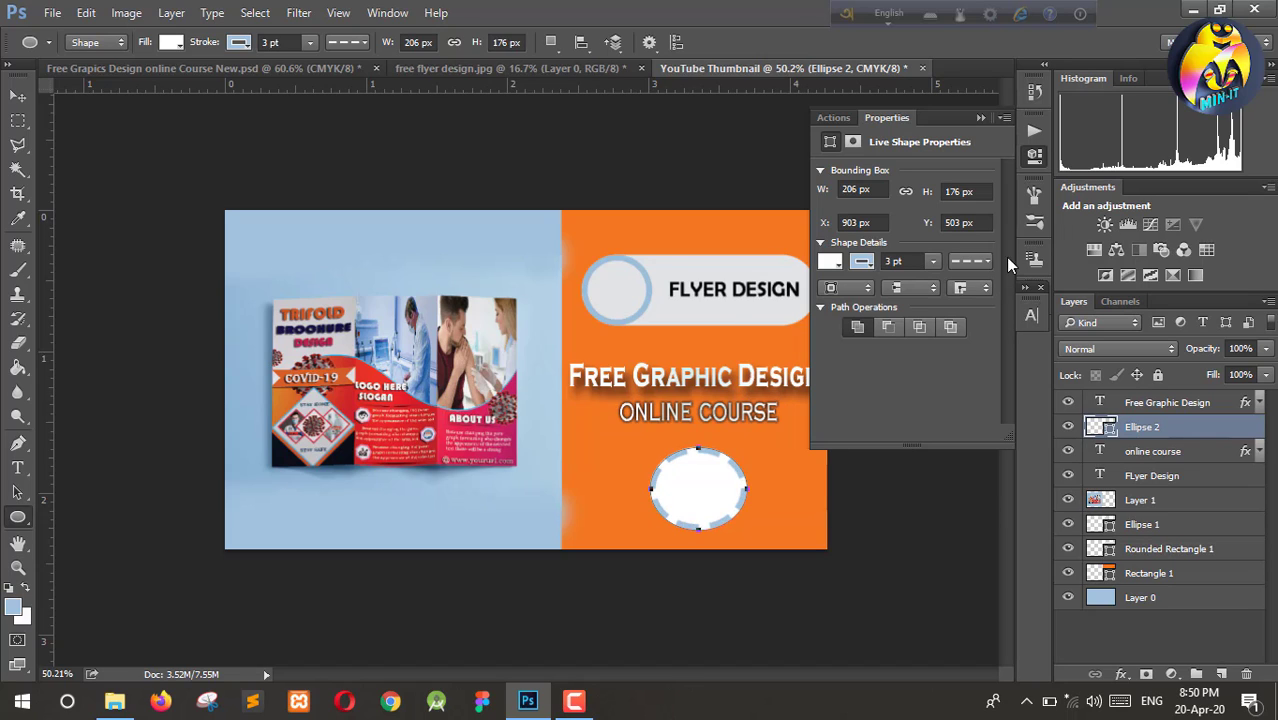
{"action": "left_click", "coordinate": [18, 96]}
{"action": "left_click", "coordinate": [1035, 162]}
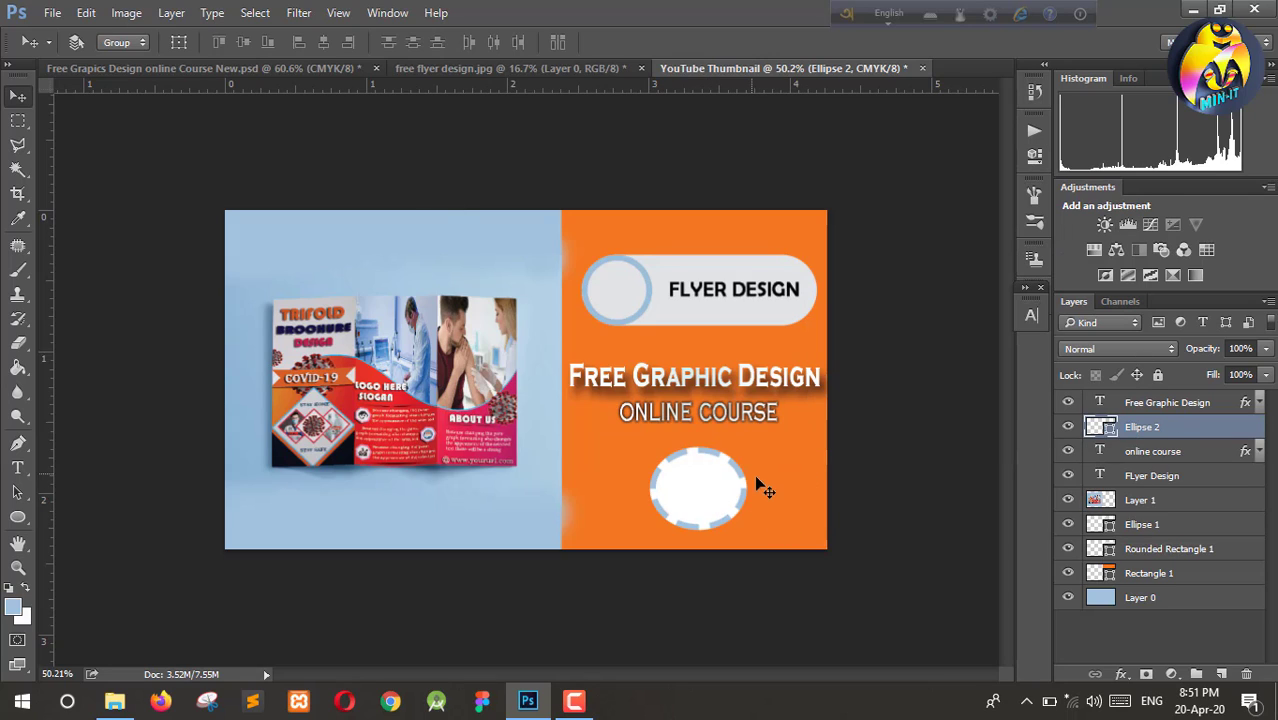
Step: Add the black text "Ep=1" beside the dashed ellipse and move its layer above the ellipse's layer
{"action": "left_click", "coordinate": [17, 467]}
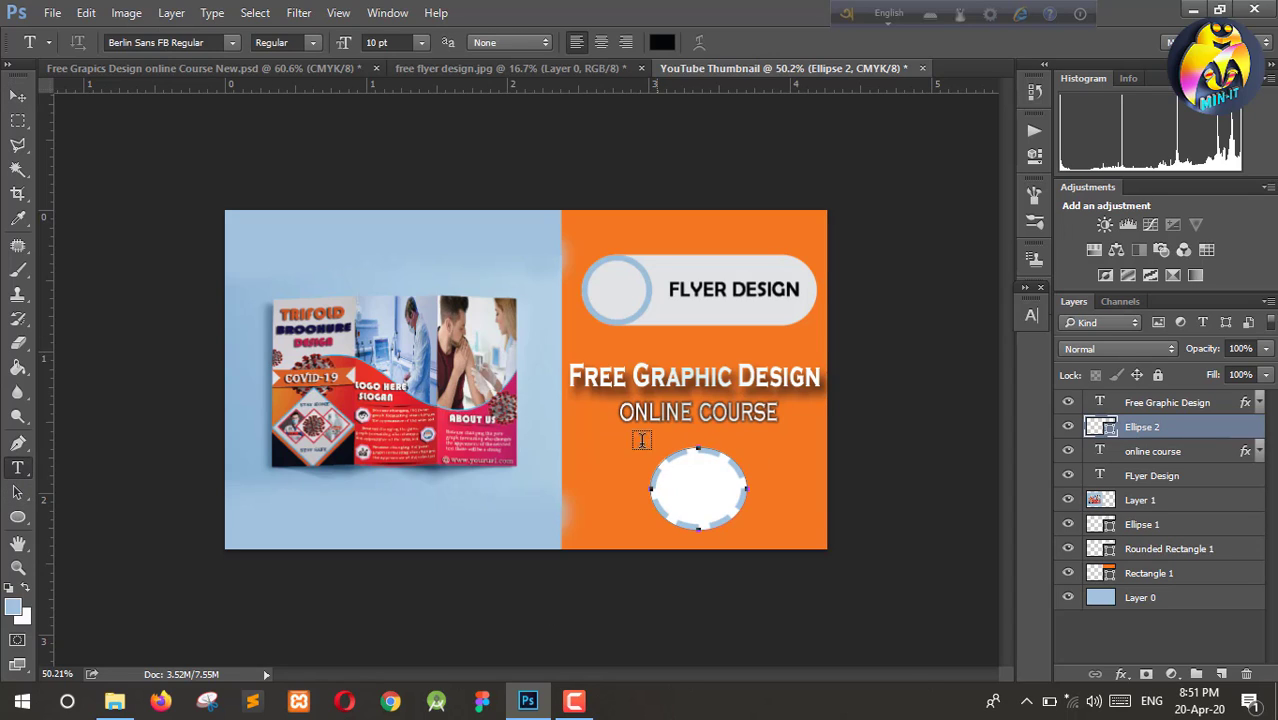
{"action": "left_click", "coordinate": [1184, 608]}
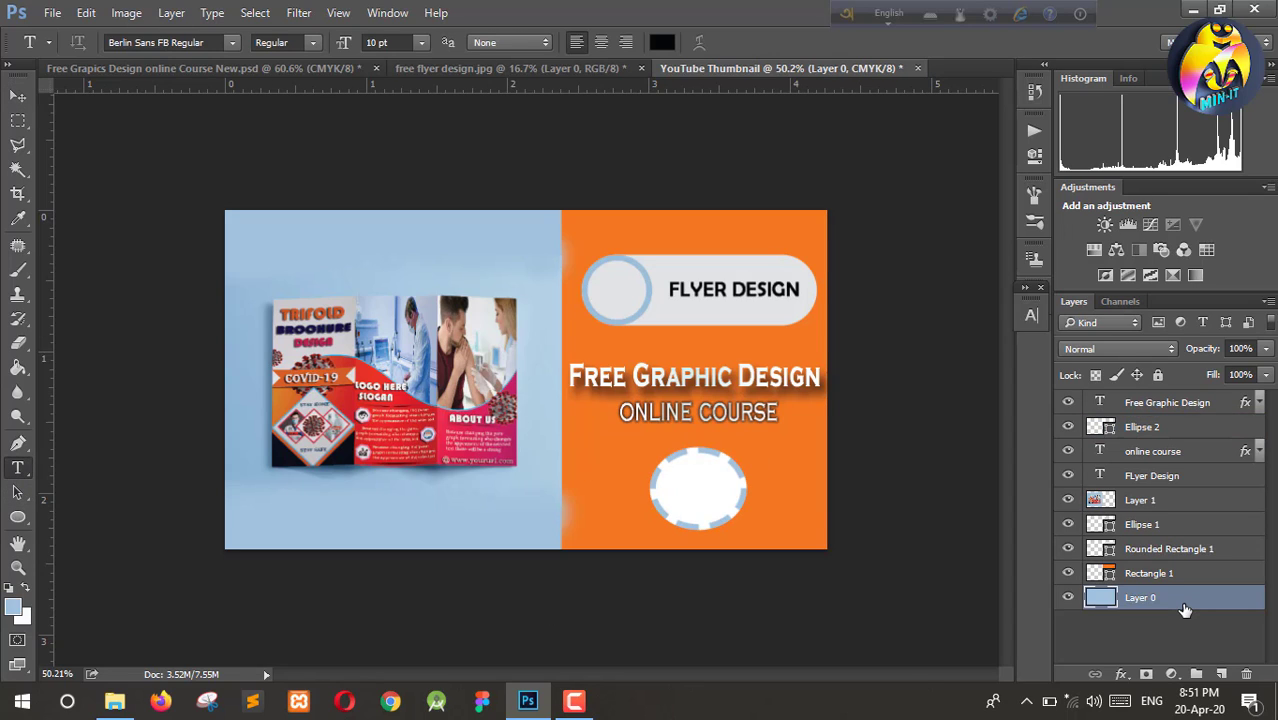
{"action": "left_click", "coordinate": [768, 463]}
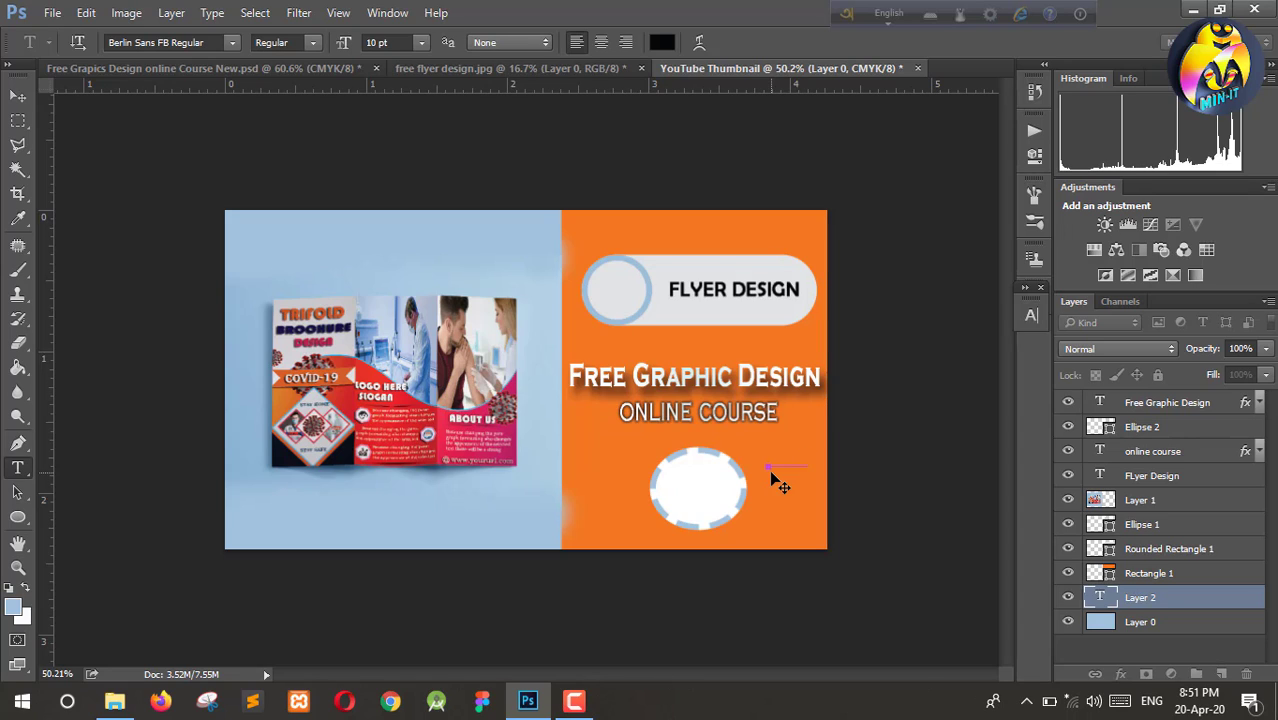
{"action": "key", "text": "ctrl+a"}
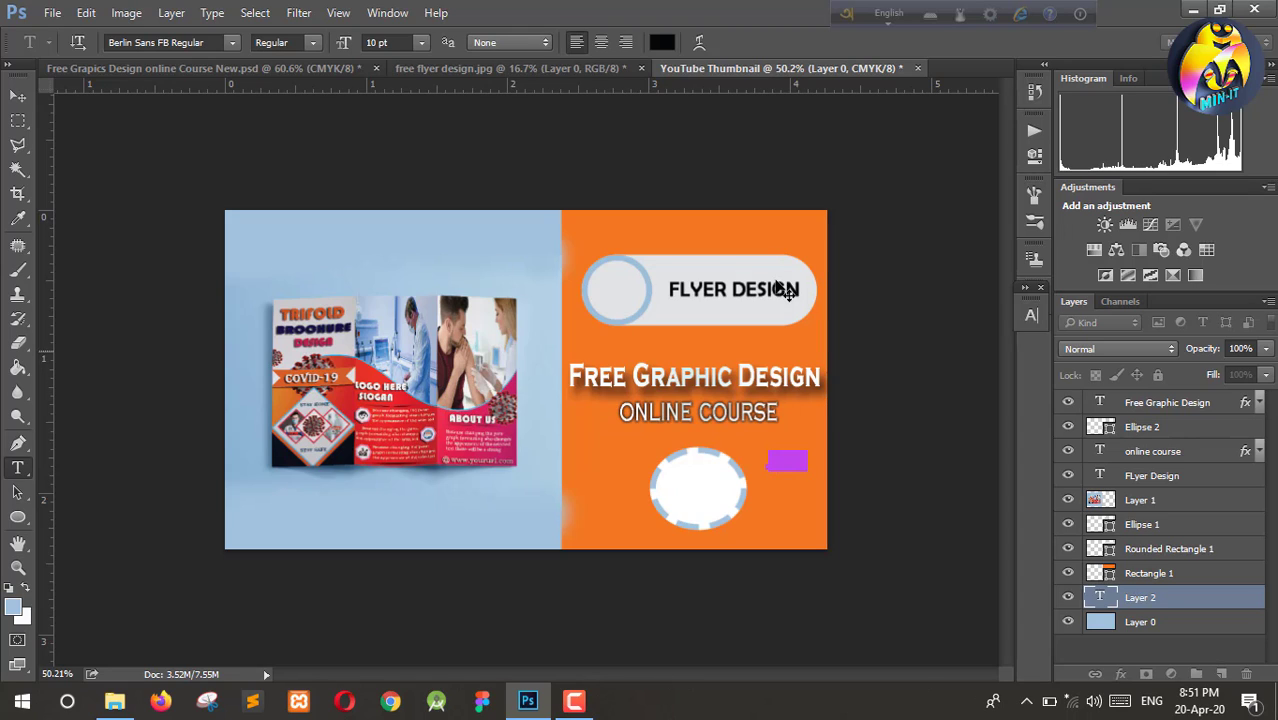
{"action": "left_click", "coordinate": [660, 42]}
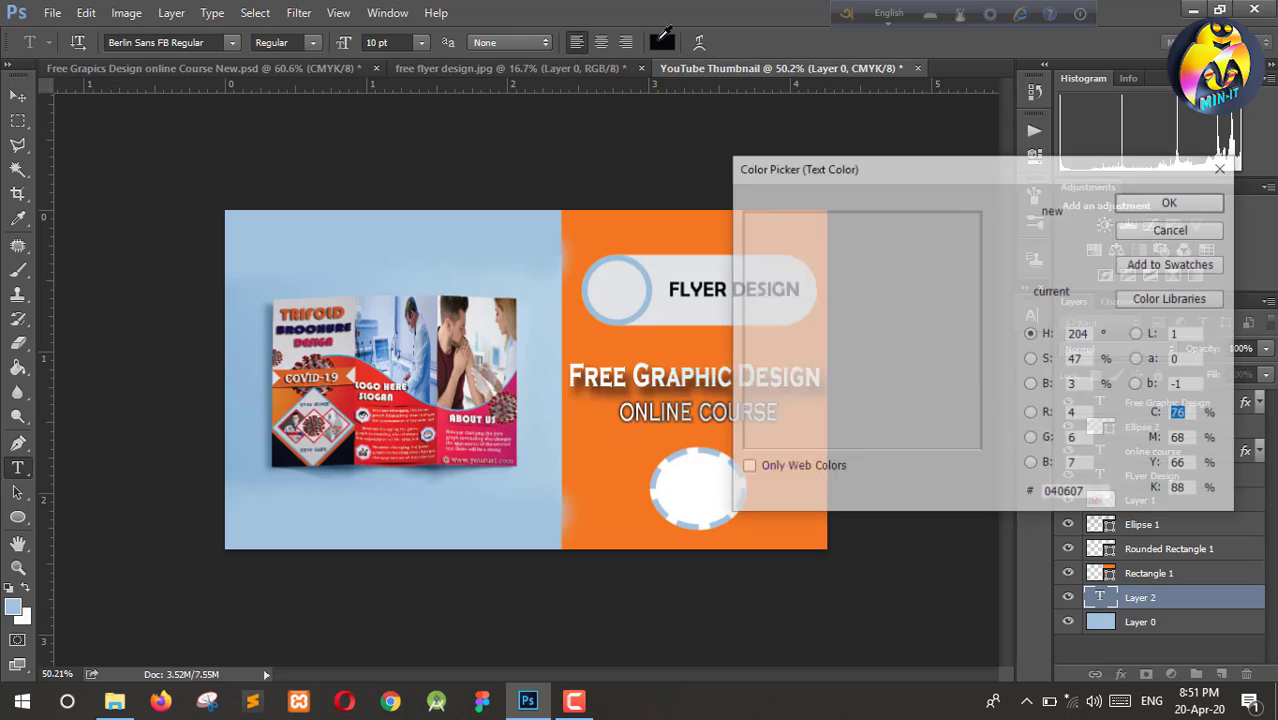
{"action": "left_click", "coordinate": [1172, 202]}
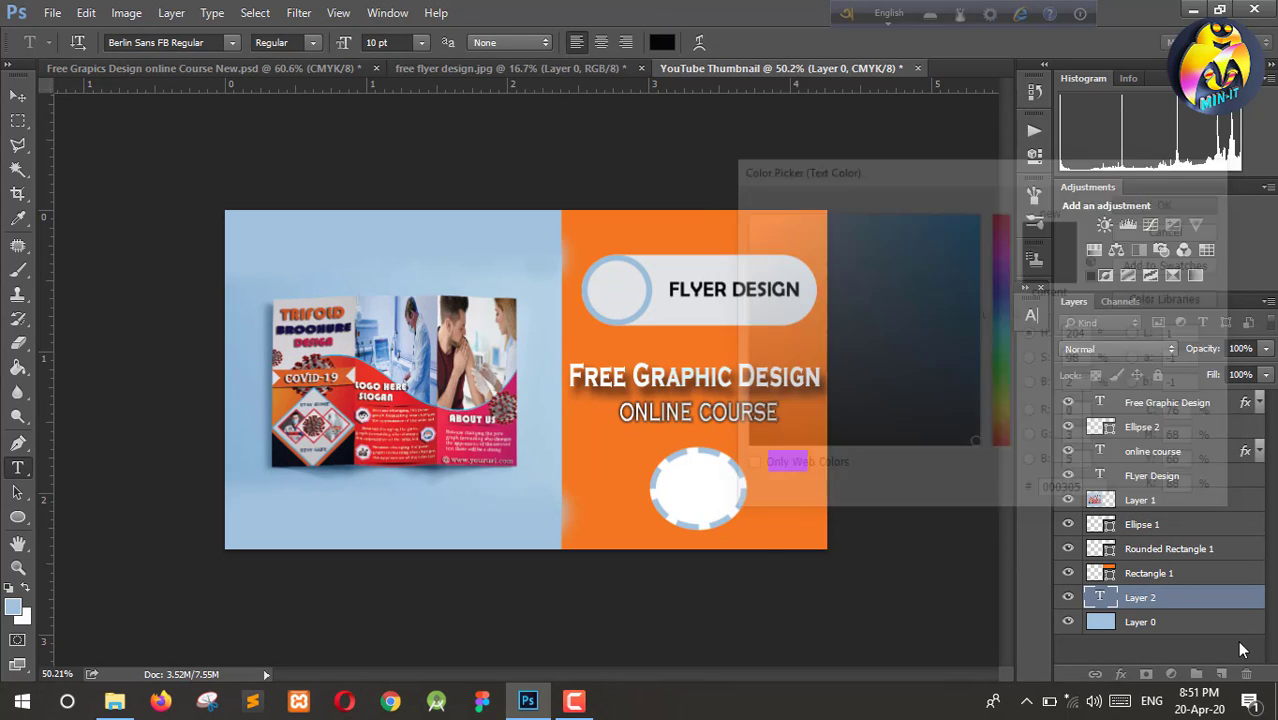
{"action": "left_click", "coordinate": [1183, 597]}
{"action": "left_click_drag", "start_coordinate": [1183, 597], "coordinate": [1185, 414]}
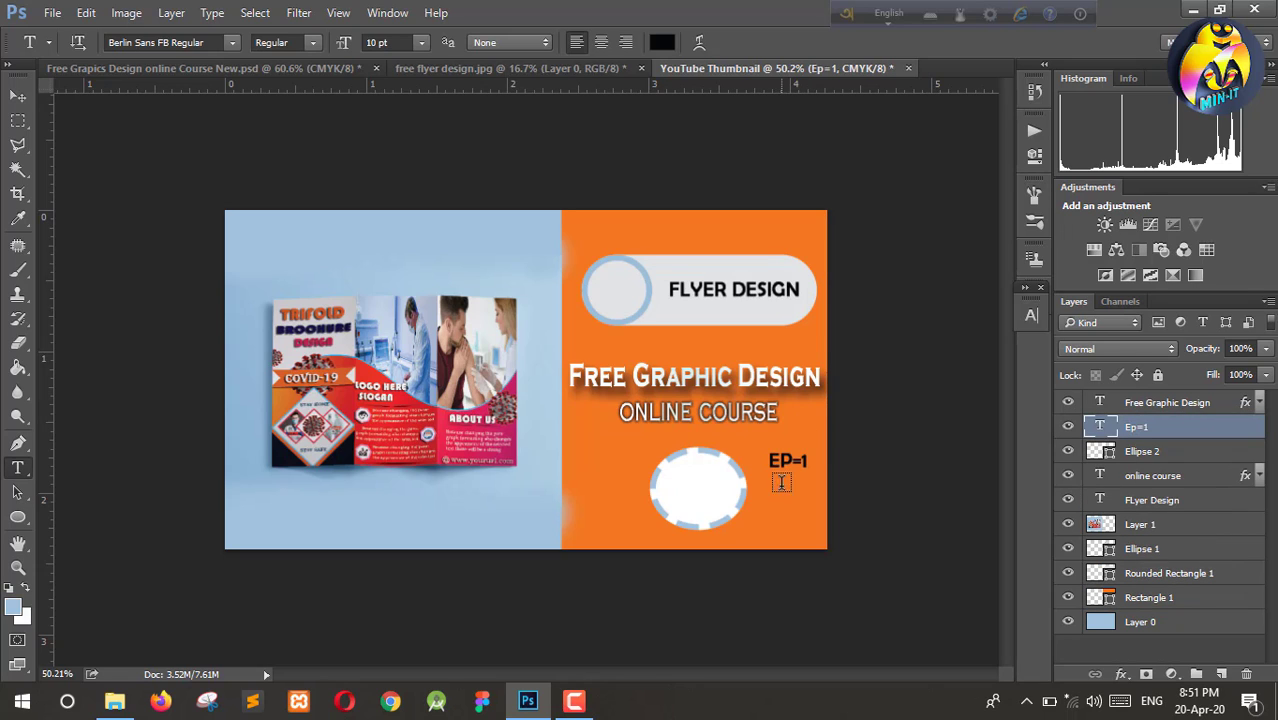
Step: Move the episode text into the dashed ellipse, change it to "Ep - 1" and centre it there
{"action": "key", "text": "v"}
{"action": "left_click_drag", "start_coordinate": [791, 472], "coordinate": [702, 499]}
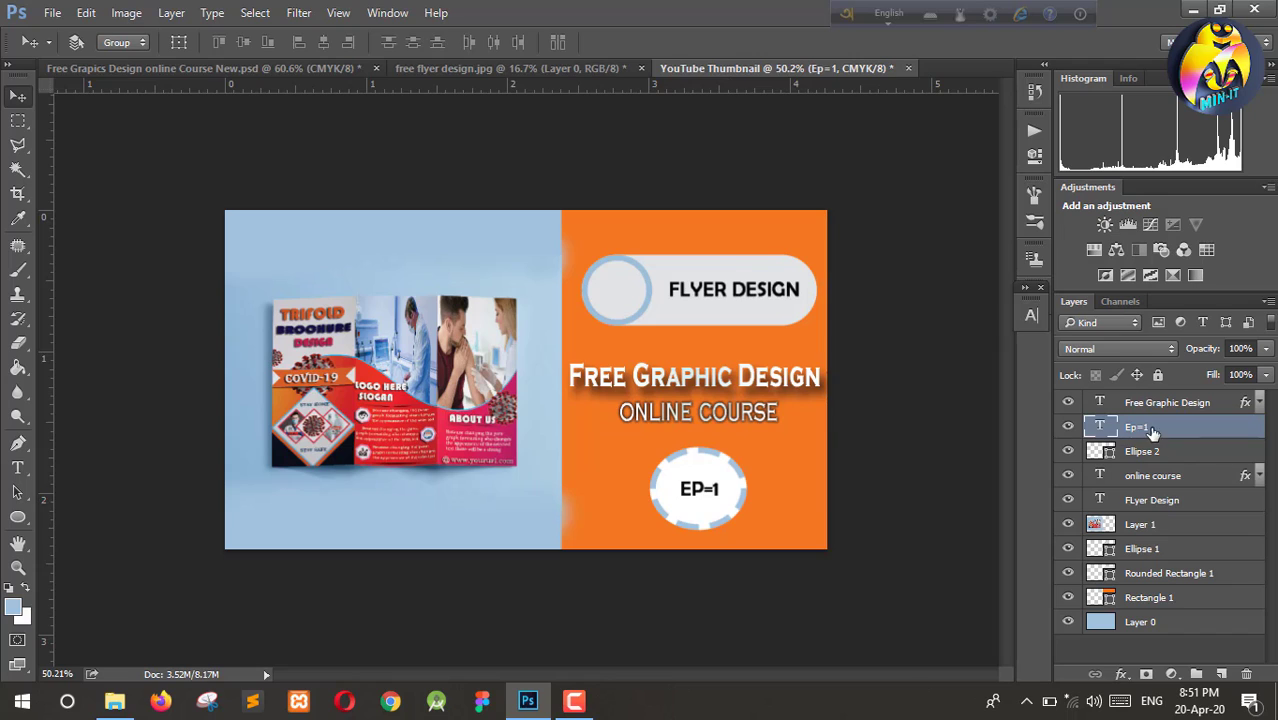
{"action": "double_click", "coordinate": [1099, 426]}
{"action": "left_click", "coordinate": [23, 101]}
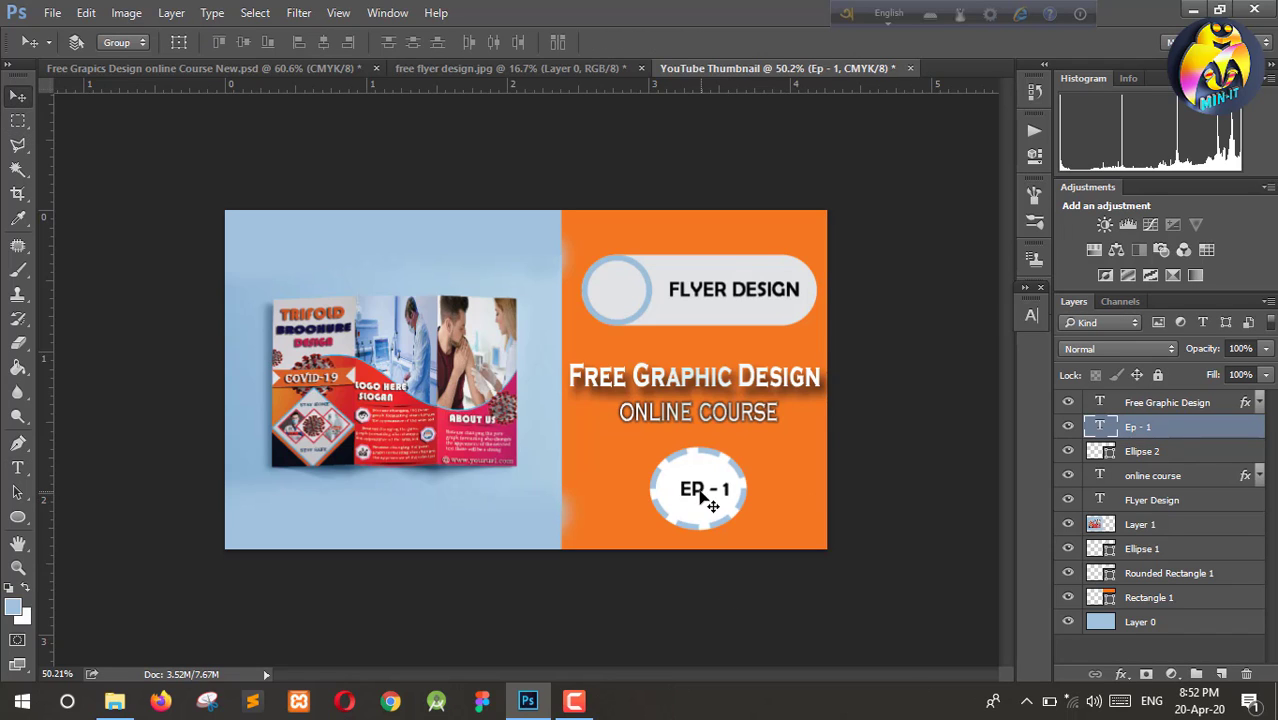
{"action": "left_click_drag", "start_coordinate": [702, 492], "coordinate": [697, 492]}
Step: Set the Ep - 1 text size to 15 pt and recentre the text inside the dashed ellipse
{"action": "left_click", "coordinate": [1031, 316]}
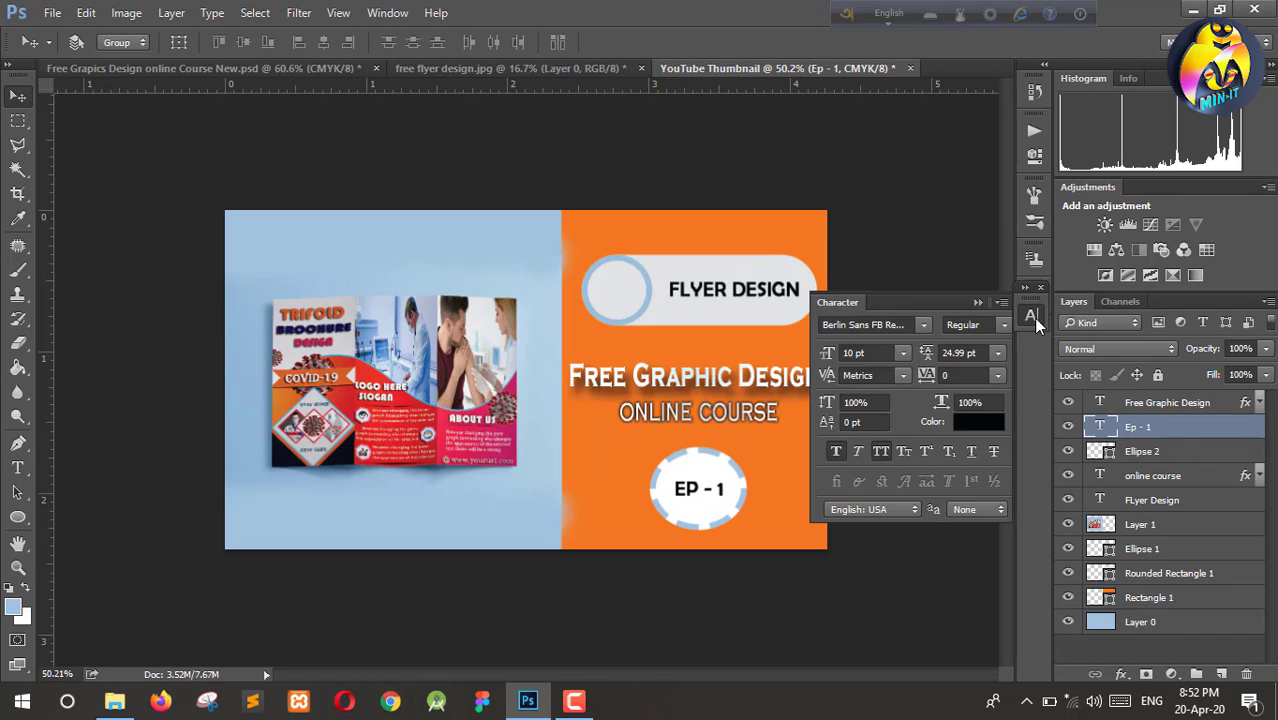
{"action": "left_click", "coordinate": [866, 352]}
{"action": "left_click_drag", "start_coordinate": [829, 356], "coordinate": [834, 358]}
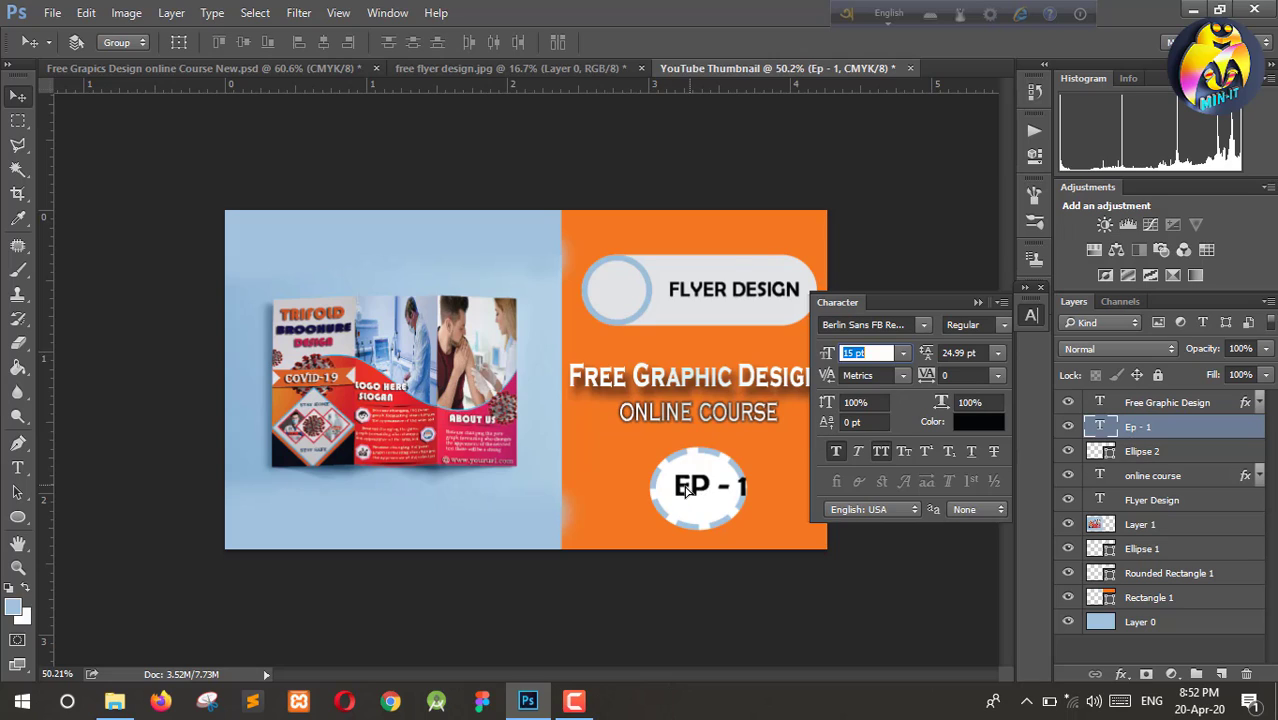
{"action": "left_click_drag", "start_coordinate": [690, 487], "coordinate": [682, 490]}
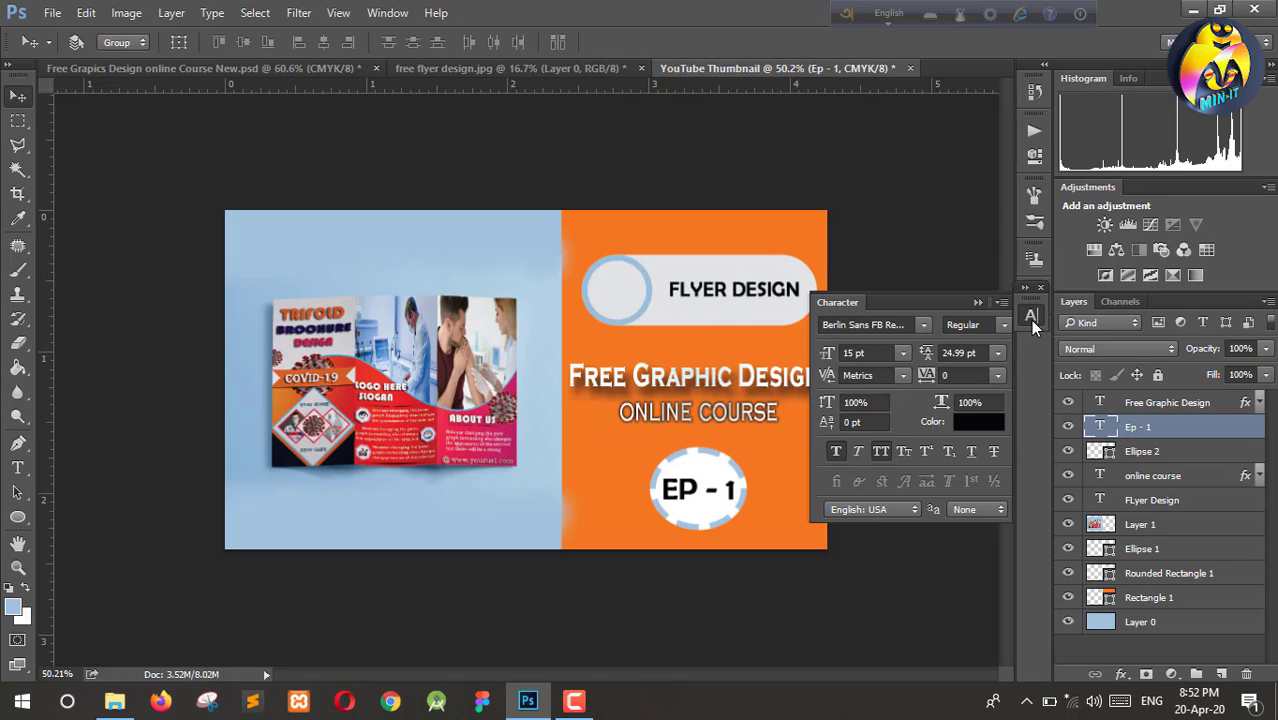
{"action": "left_click", "coordinate": [1030, 318]}
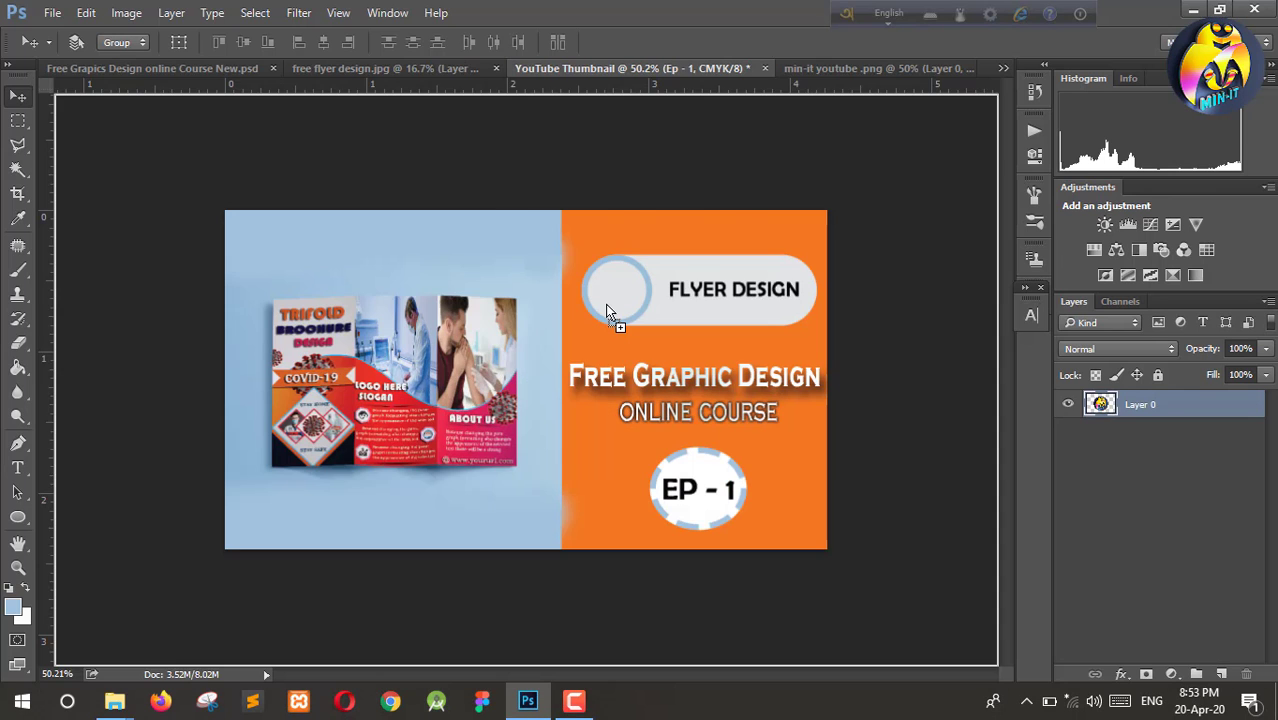
Step: Copy the MIN-IT logo from the min-it youtube .png document into the YouTube Thumbnail document
{"action": "left_click_drag", "start_coordinate": [520, 380], "coordinate": [607, 312]}
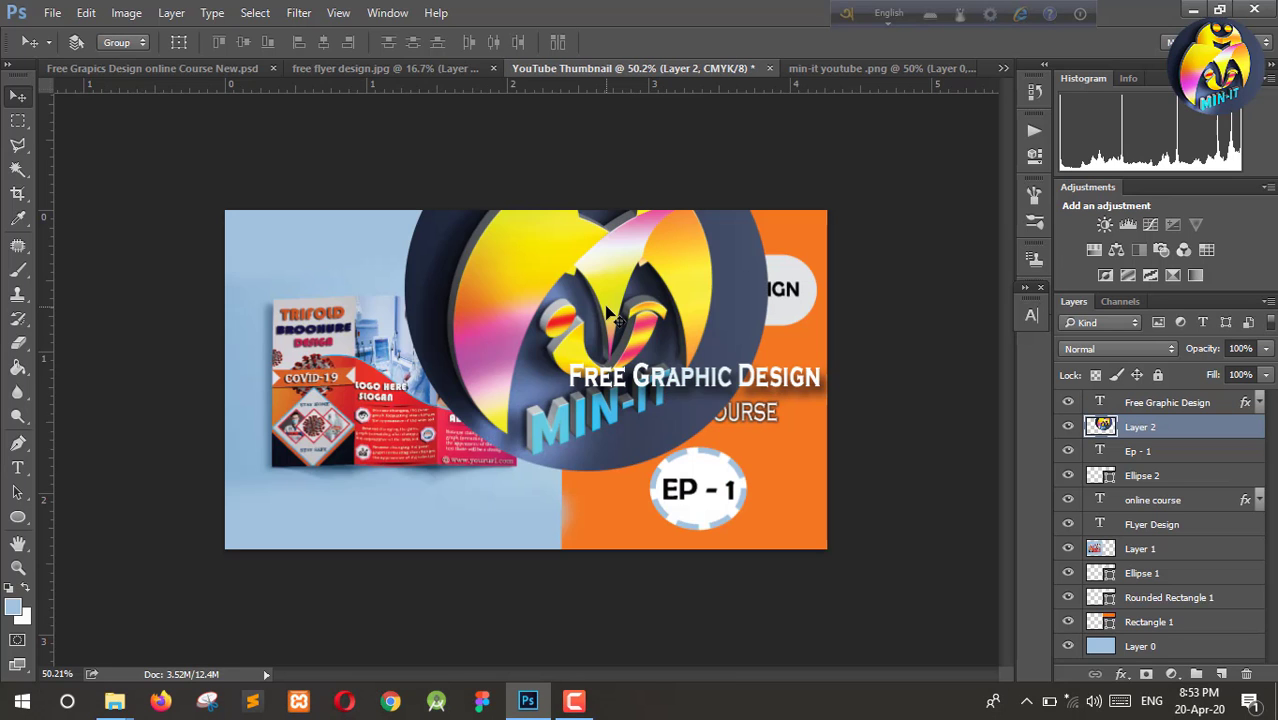
{"action": "scroll", "coordinate": [607, 312], "scroll_direction": "up", "scroll_amount": 3}
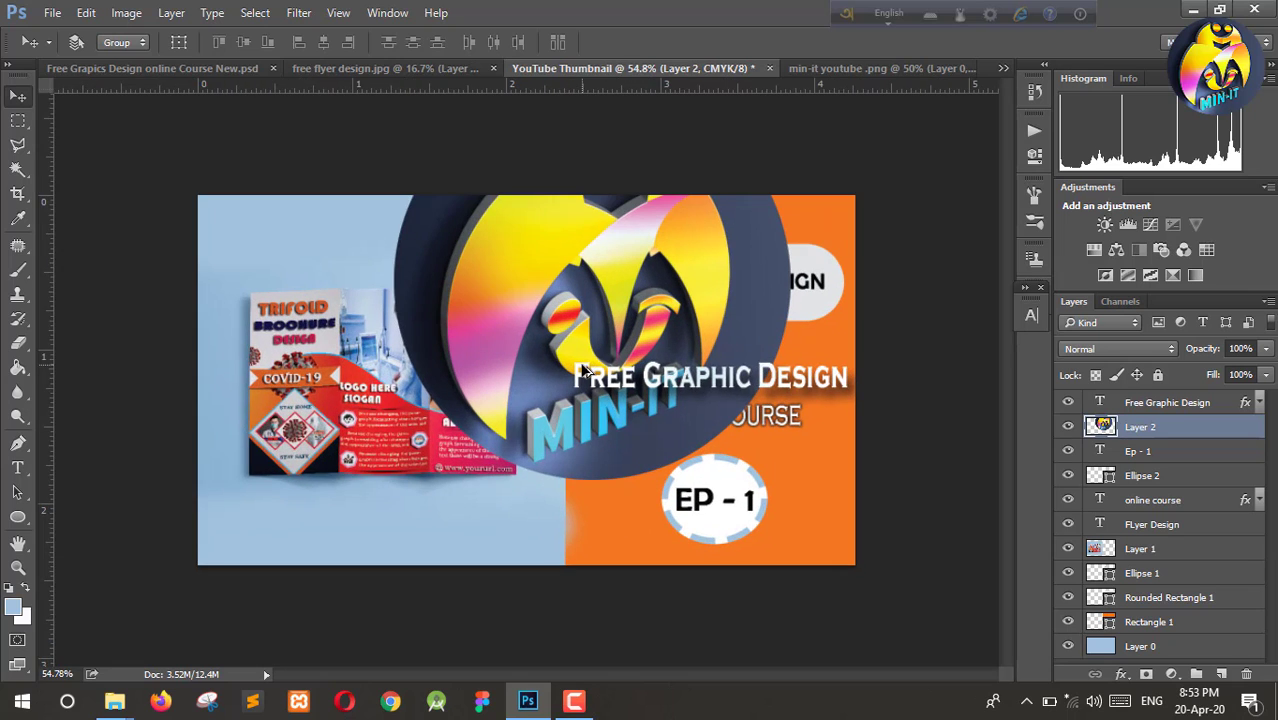
Step: Scale the MIN-IT logo down to about 29% of its width and 22% of its height
{"action": "key", "text": "ctrl"}
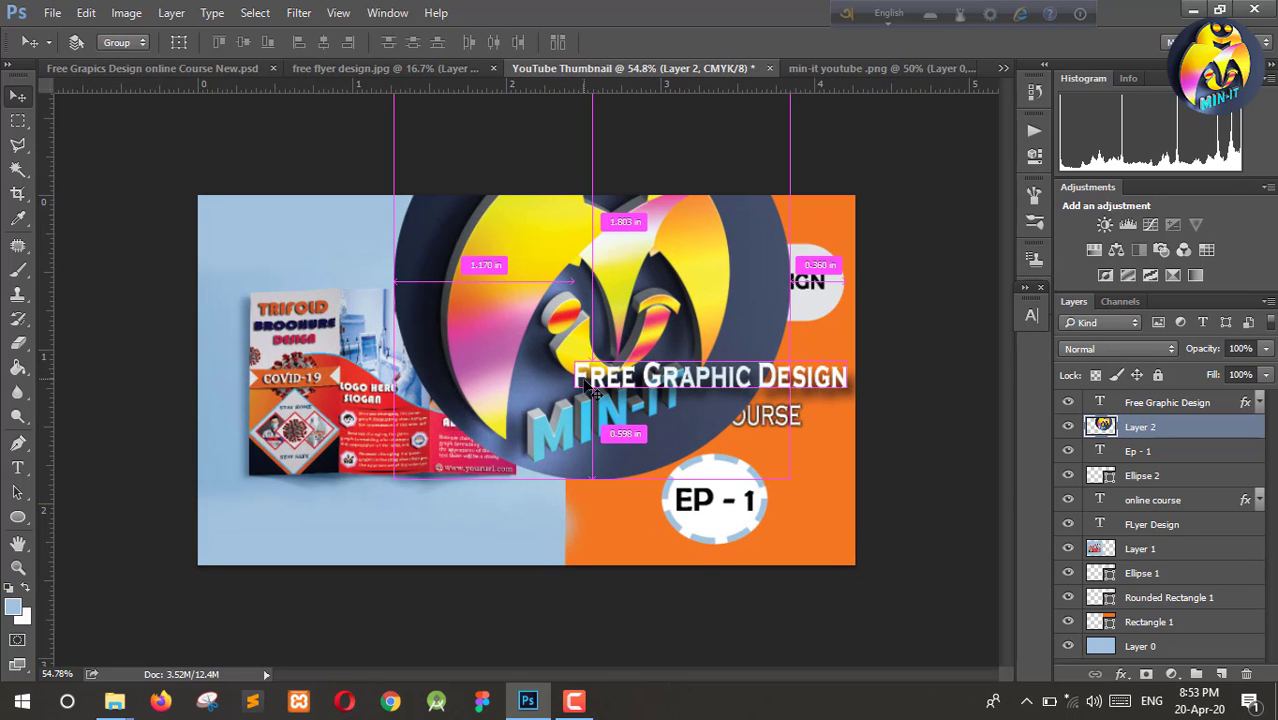
{"action": "key", "text": "ctrl+t"}
{"action": "scroll", "coordinate": [590, 375], "scroll_direction": "down", "scroll_amount": 3}
{"action": "left_click_drag", "start_coordinate": [458, 226], "coordinate": [562, 332]}
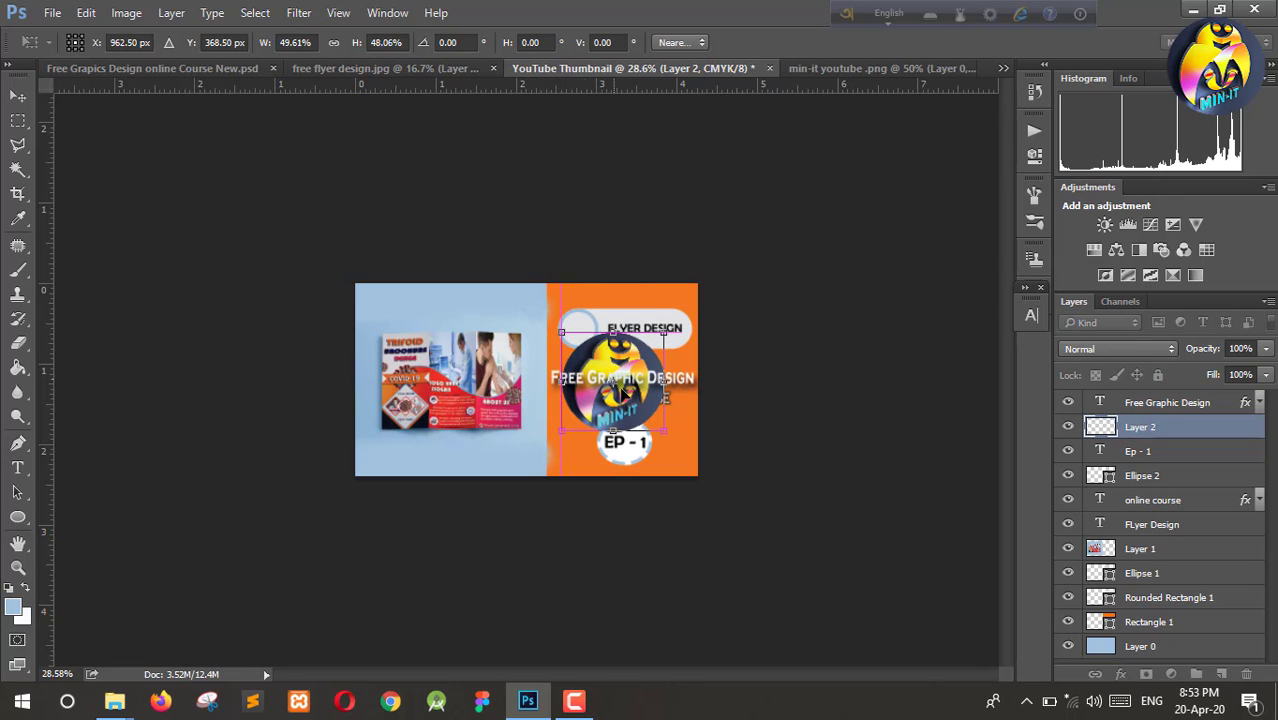
{"action": "left_click_drag", "start_coordinate": [661, 432], "coordinate": [621, 376]}
Step: Narrow the MIN-IT logo slightly and place it centrally inside the blue-ringed circle on the Flyer Design label
{"action": "scroll", "coordinate": [597, 372], "scroll_direction": "up", "scroll_amount": 2}
{"action": "scroll", "coordinate": [597, 372], "scroll_direction": "up", "scroll_amount": 3}
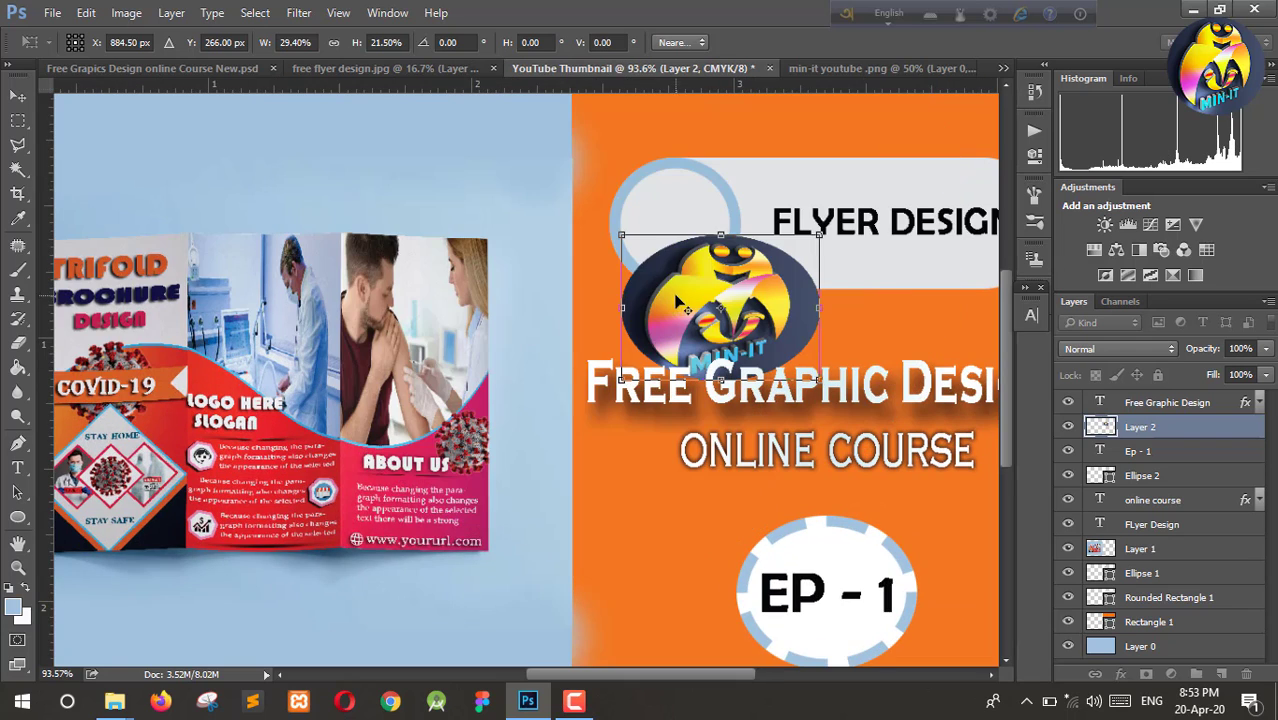
{"action": "left_click_drag", "start_coordinate": [815, 380], "coordinate": [793, 380]}
{"action": "left_click_drag", "start_coordinate": [757, 331], "coordinate": [727, 262]}
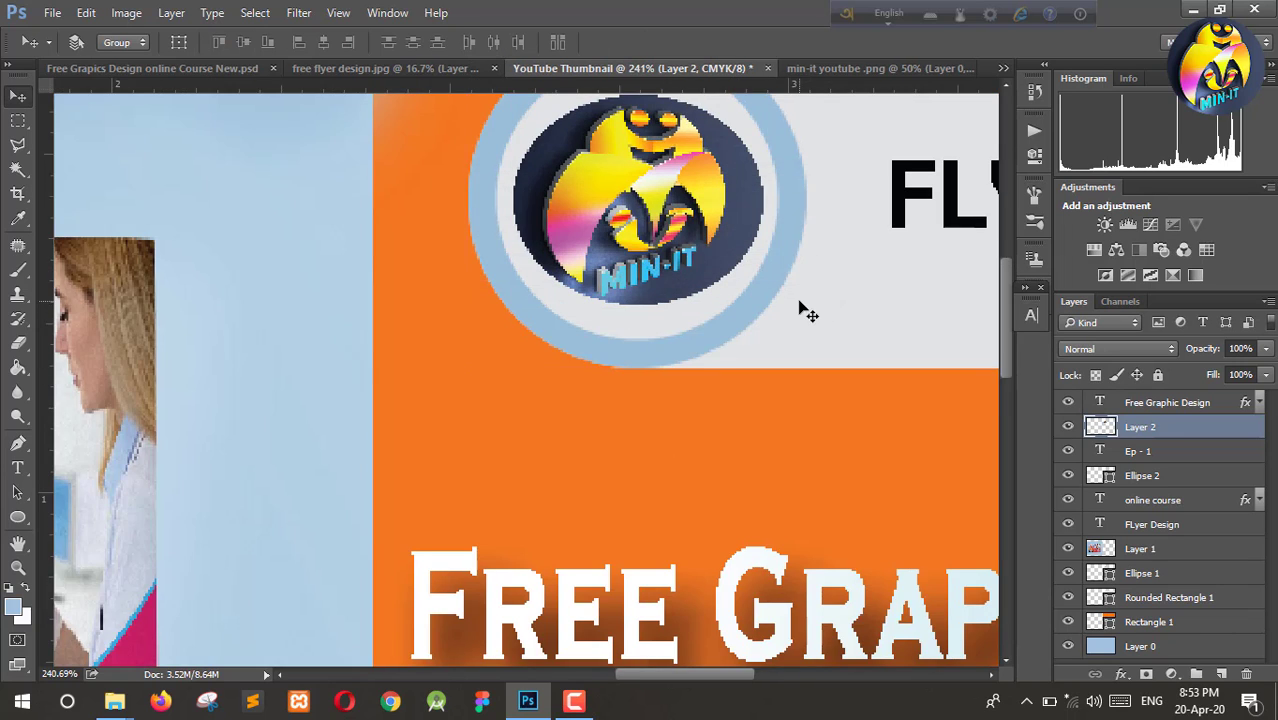
{"action": "scroll", "coordinate": [805, 309], "scroll_direction": "down", "scroll_amount": 8}
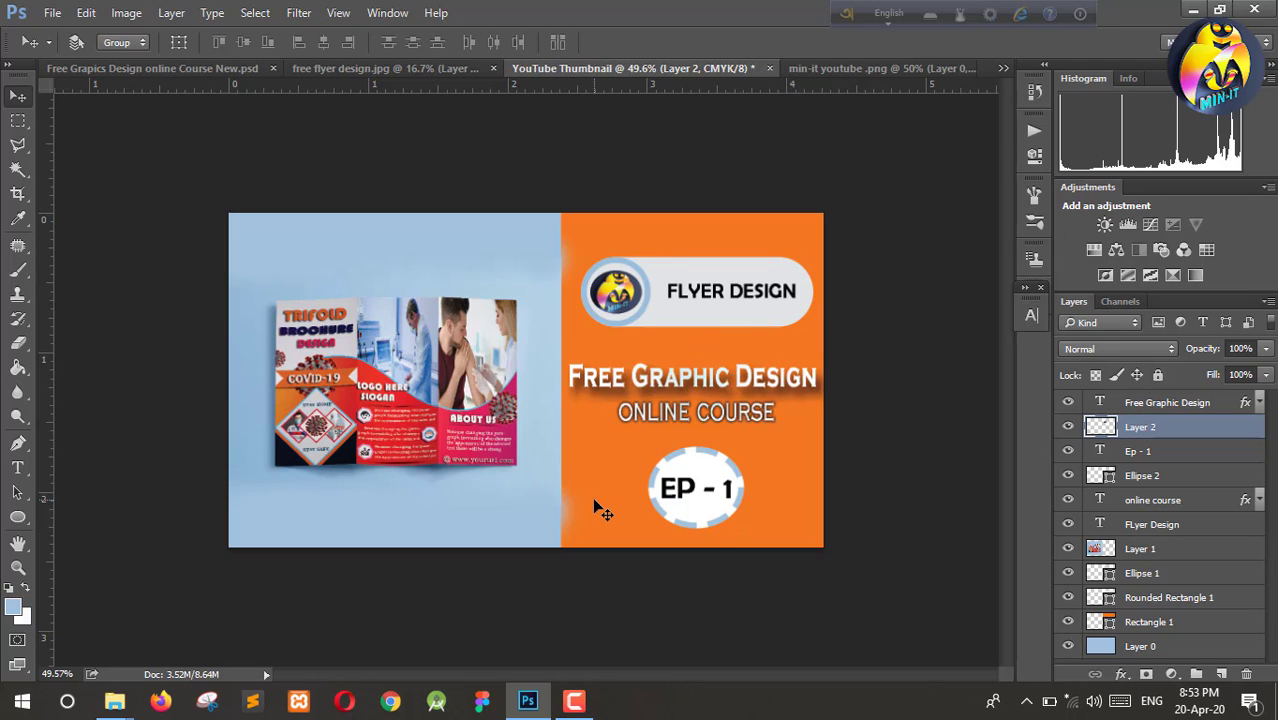
{"action": "scroll", "coordinate": [430, 367], "scroll_direction": "up", "scroll_amount": 1}
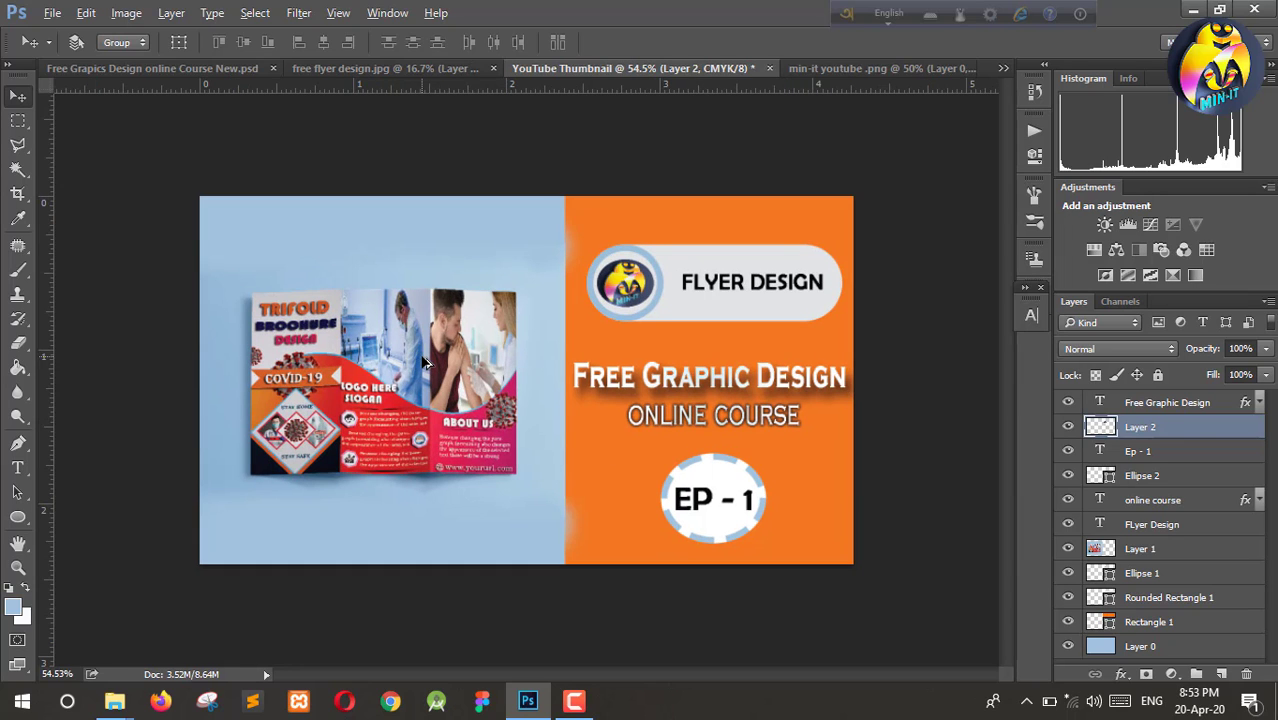